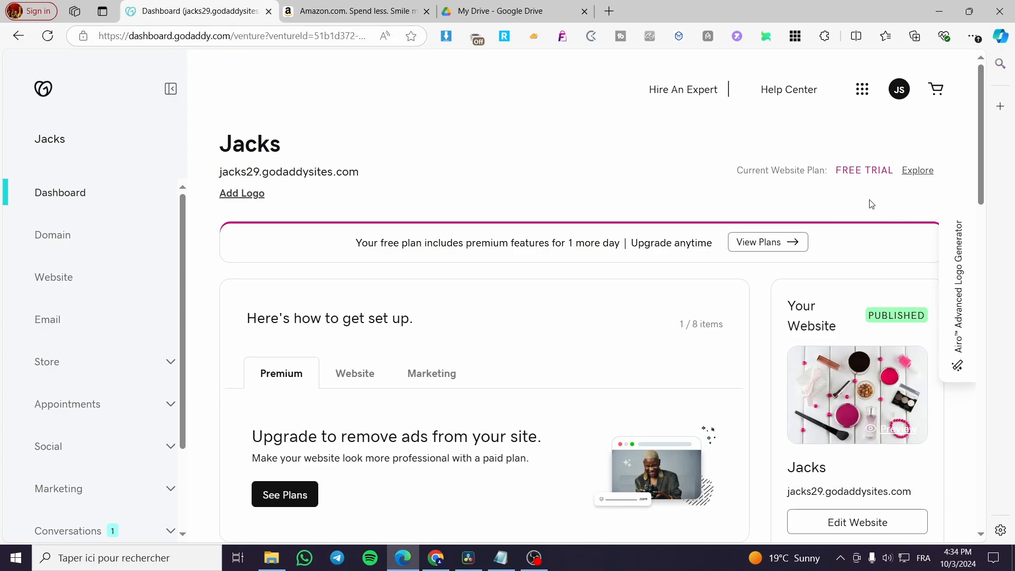
Open the Jacks website for editing from its dashboard.
{"action": "scroll", "coordinate": [413, 215], "scroll_direction": "down", "scroll_amount": 1}
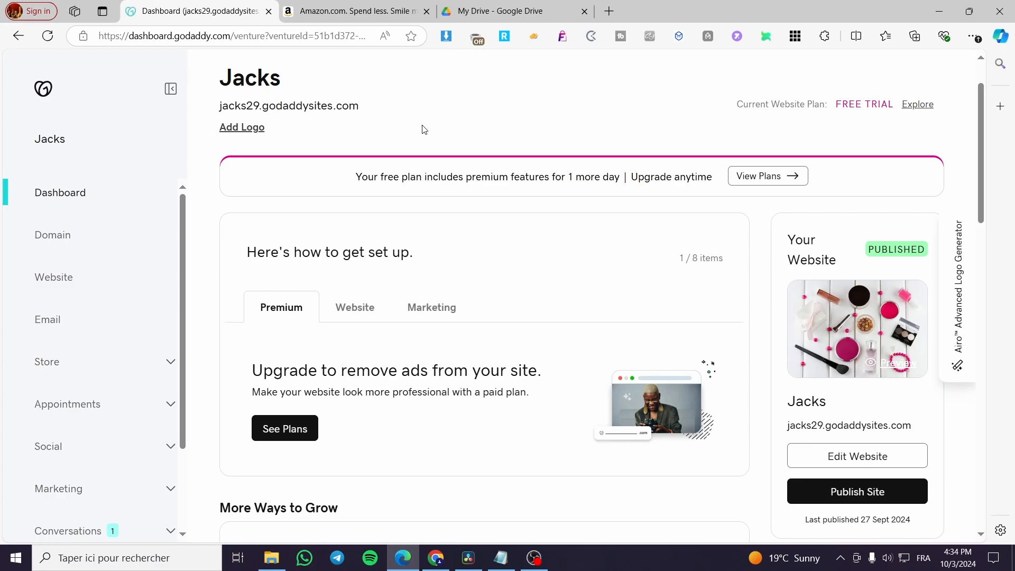
{"action": "left_click_drag", "start_coordinate": [266, 105], "coordinate": [341, 105]}
{"action": "left_click", "coordinate": [573, 132]}
{"action": "scroll", "coordinate": [303, 253], "scroll_direction": "up", "scroll_amount": 1}
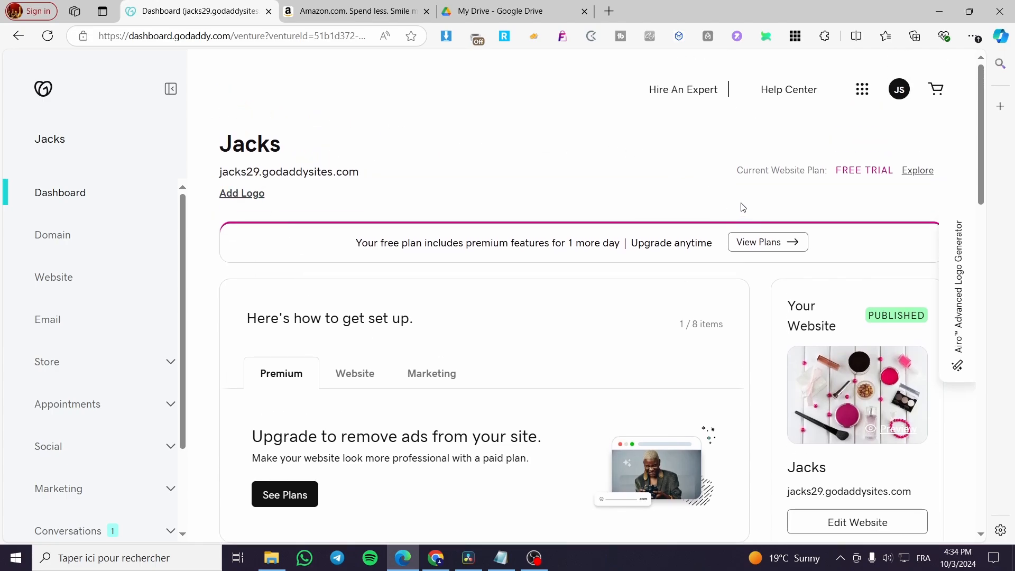
{"action": "scroll", "coordinate": [562, 185], "scroll_direction": "down", "scroll_amount": 1}
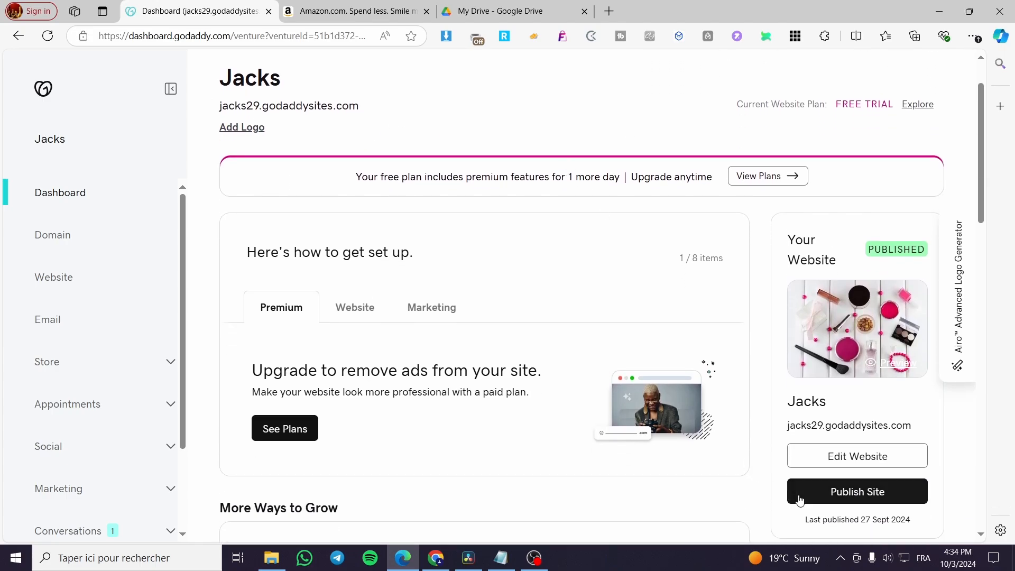
{"action": "left_click", "coordinate": [869, 467]}
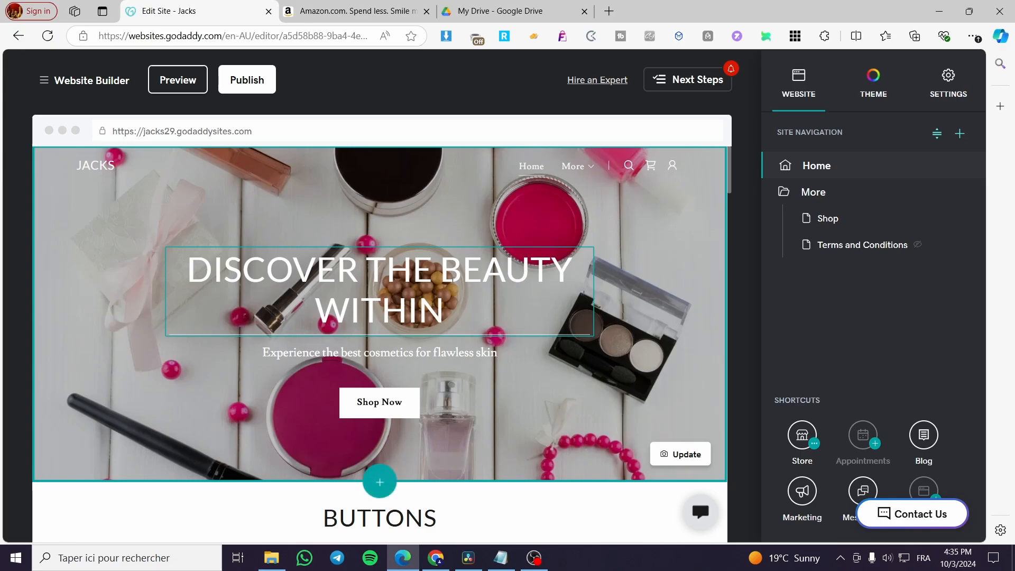
Change the header headline on the home page to "Discover the Beauy Within" and finish editing the header.
{"action": "scroll", "coordinate": [367, 328], "scroll_direction": "down", "scroll_amount": 2}
{"action": "scroll", "coordinate": [368, 328], "scroll_direction": "down", "scroll_amount": 10}
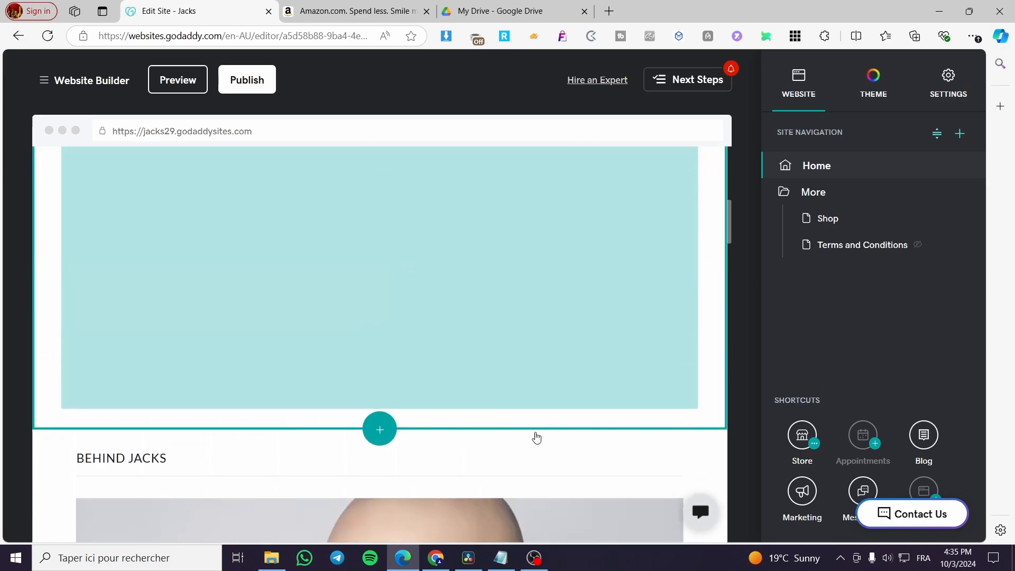
{"action": "scroll", "coordinate": [471, 431], "scroll_direction": "up", "scroll_amount": 12}
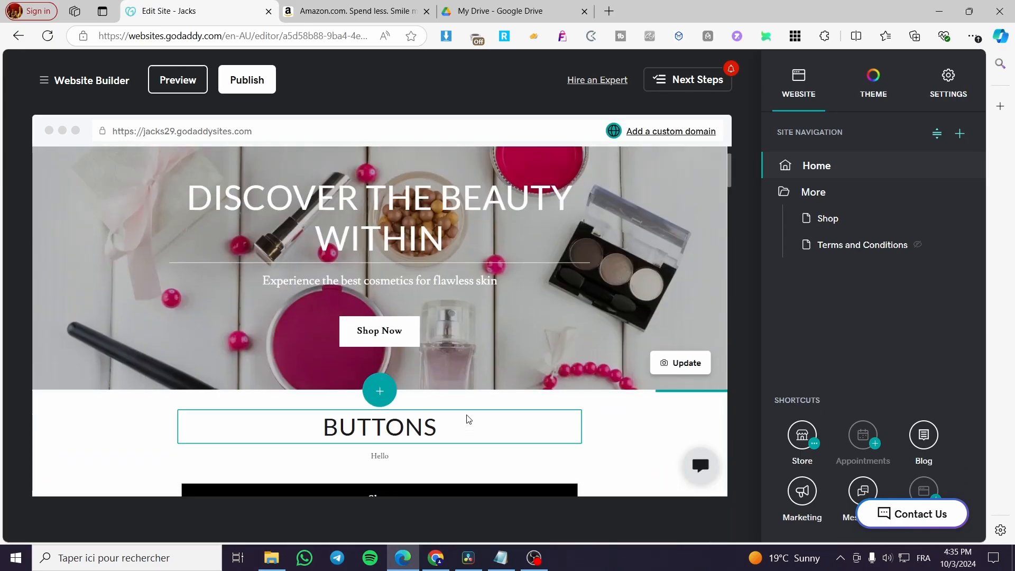
{"action": "left_click", "coordinate": [535, 254]}
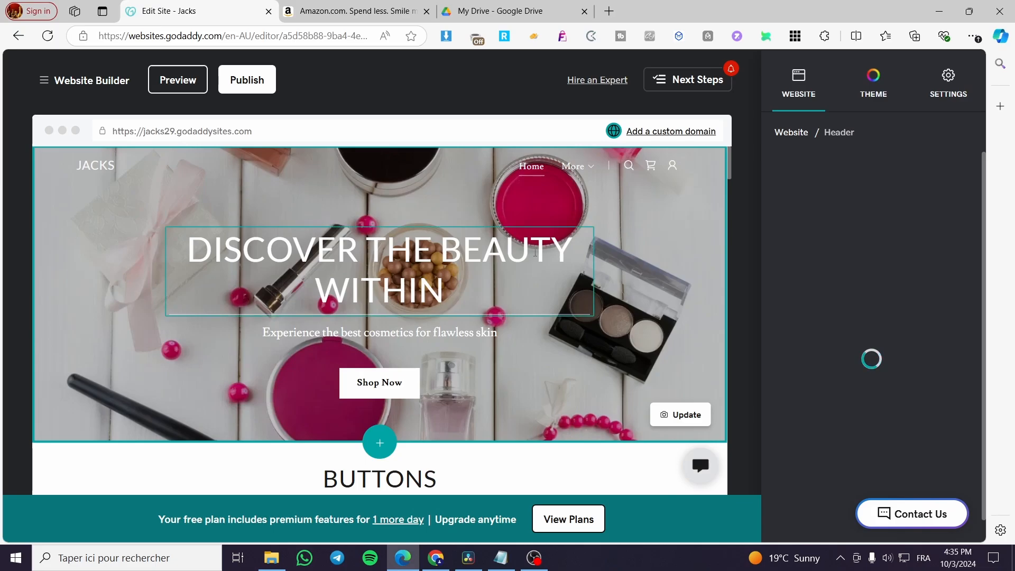
{"action": "key", "text": "Delete"}
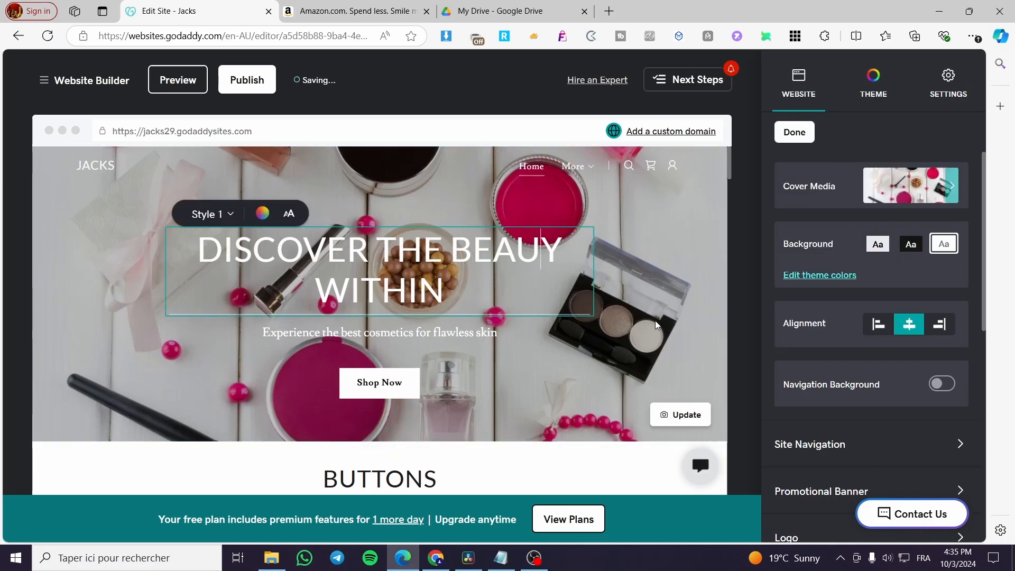
{"action": "left_click", "coordinate": [699, 314]}
{"action": "left_click", "coordinate": [561, 281]}
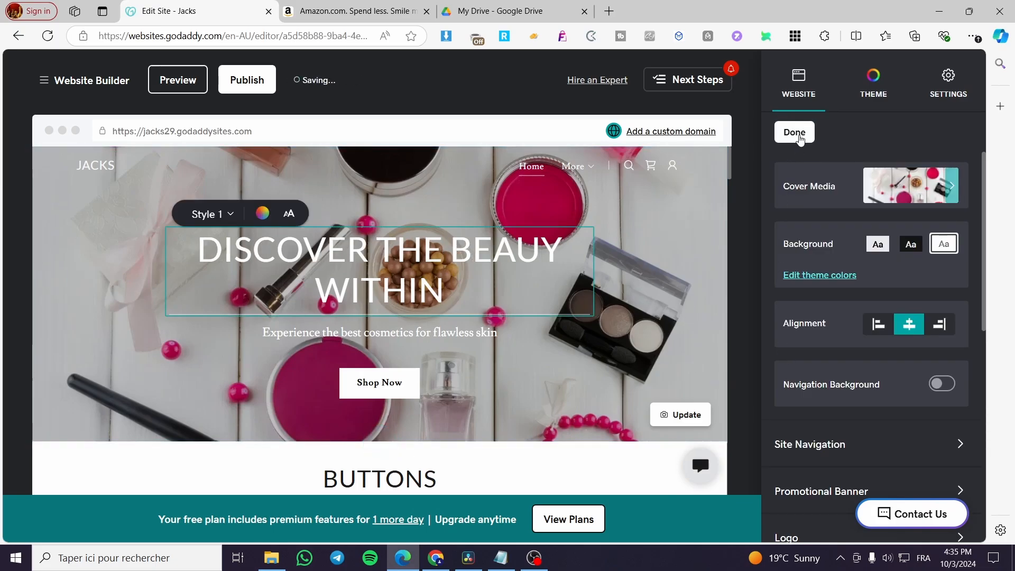
{"action": "left_click", "coordinate": [802, 130]}
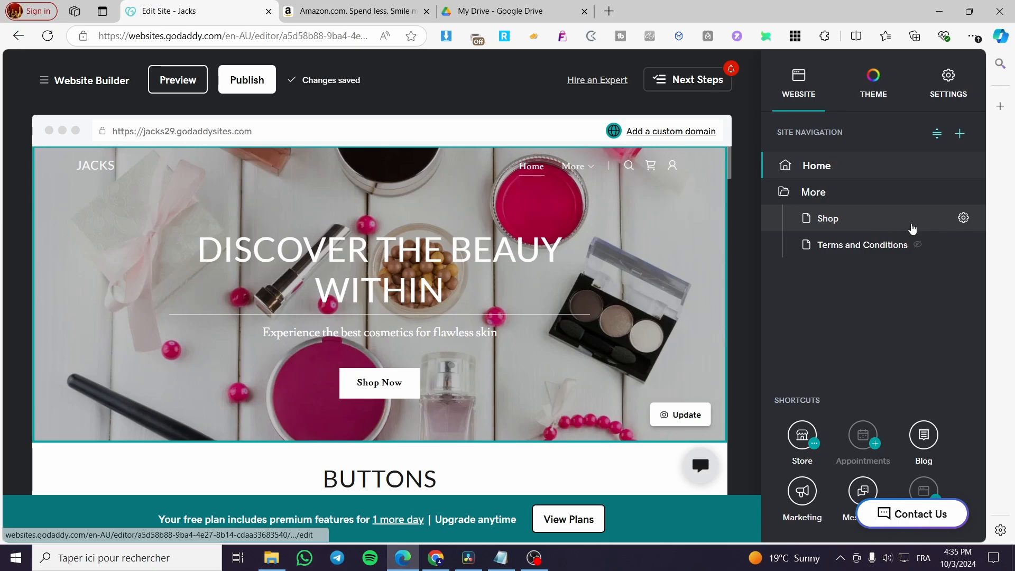
Change the header paragraph below the headline to "Experience the best cosmetics fr flawless skin" and finish editing it.
{"action": "left_click", "coordinate": [910, 229]}
{"action": "left_click", "coordinate": [823, 167]}
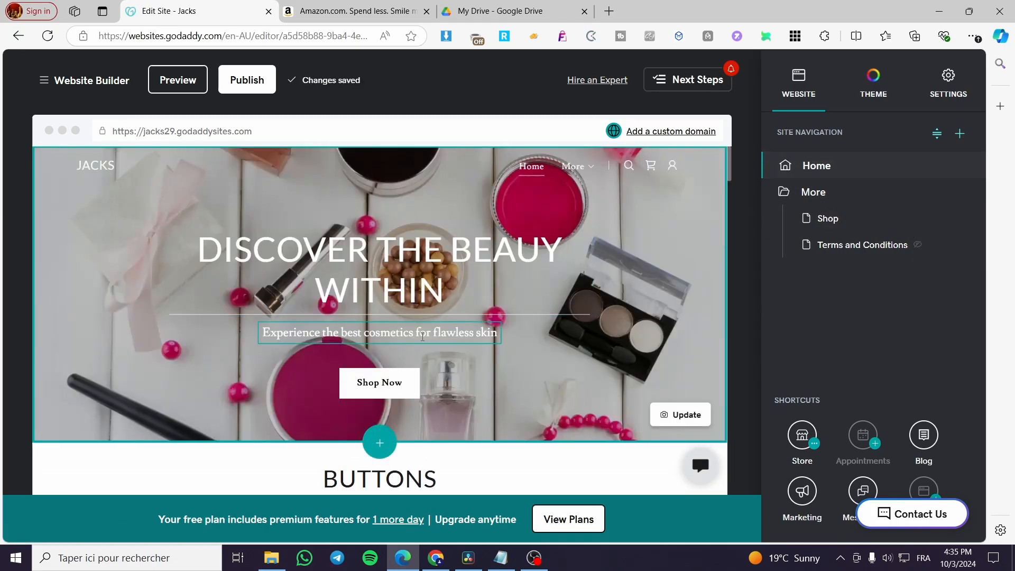
{"action": "left_click", "coordinate": [423, 333]}
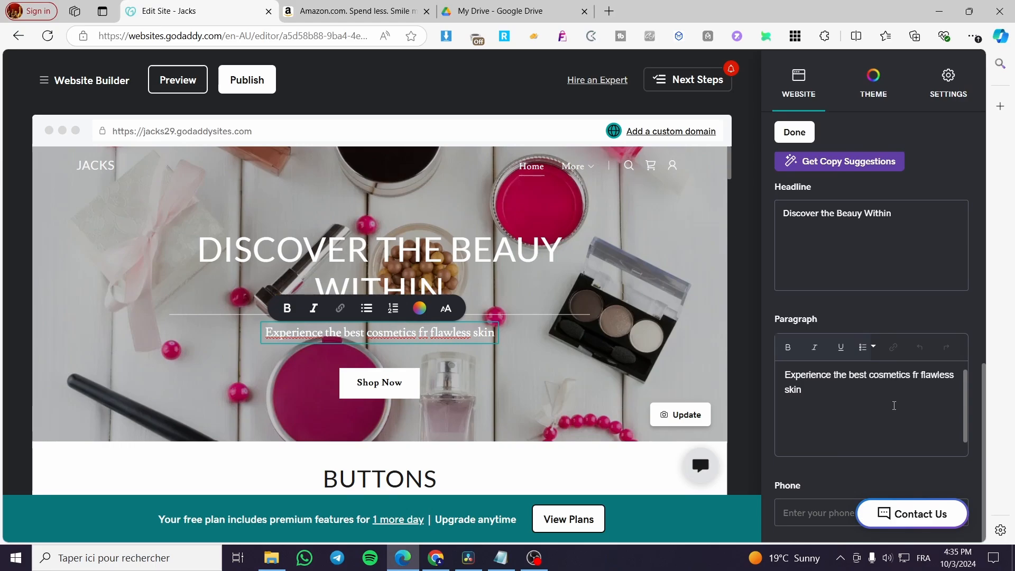
{"action": "left_click", "coordinate": [795, 132]}
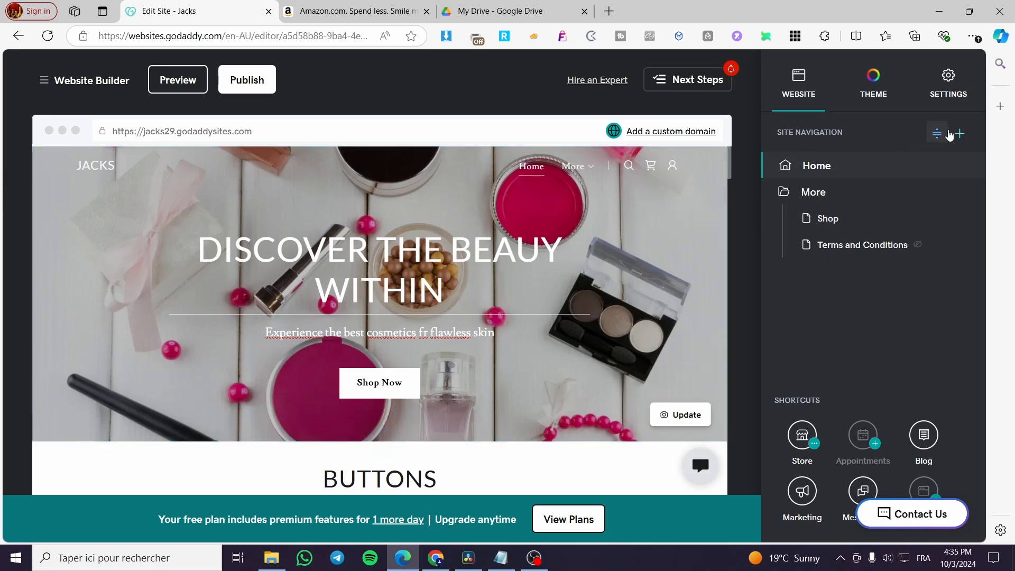
View the options for adding a new item to the site navigation and return to the site overview.
{"action": "left_click", "coordinate": [959, 136]}
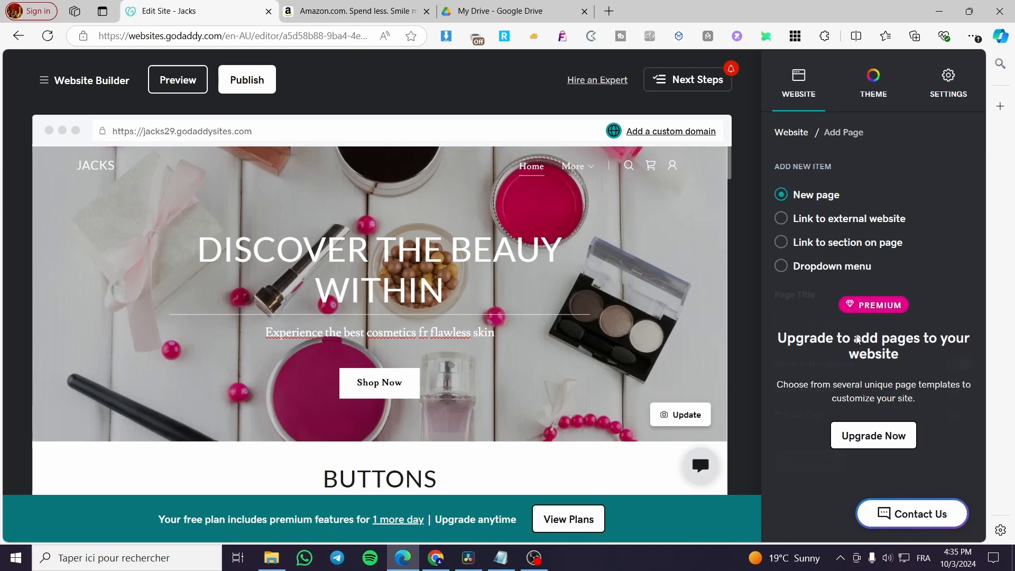
{"action": "left_click", "coordinate": [792, 133]}
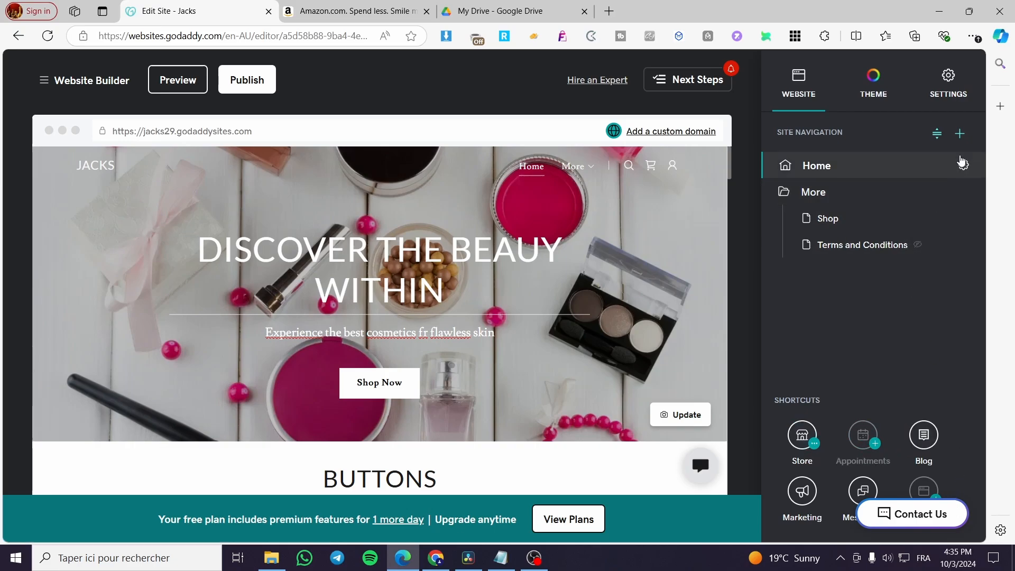
{"action": "left_click", "coordinate": [961, 136]}
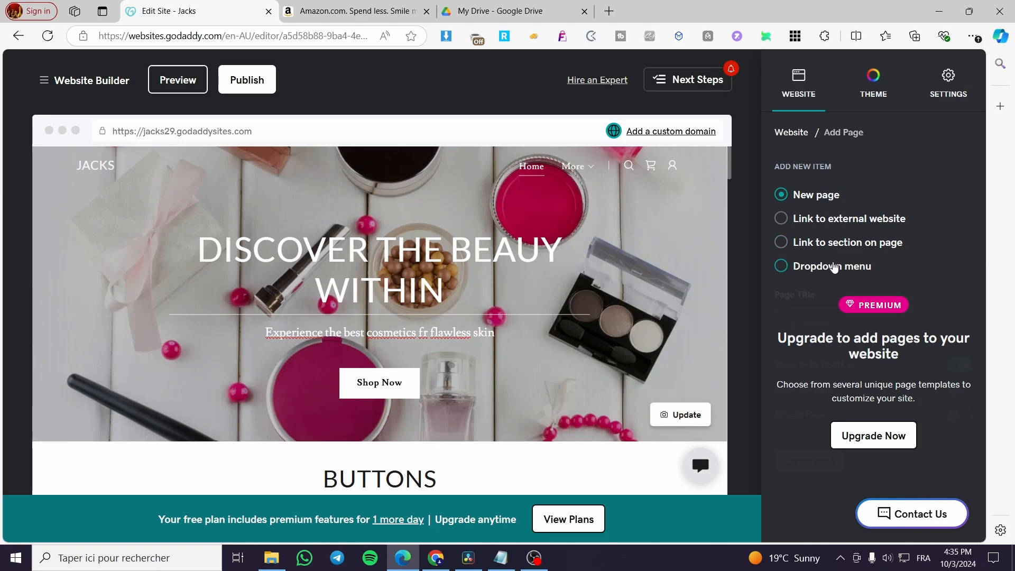
{"action": "left_click", "coordinate": [792, 132]}
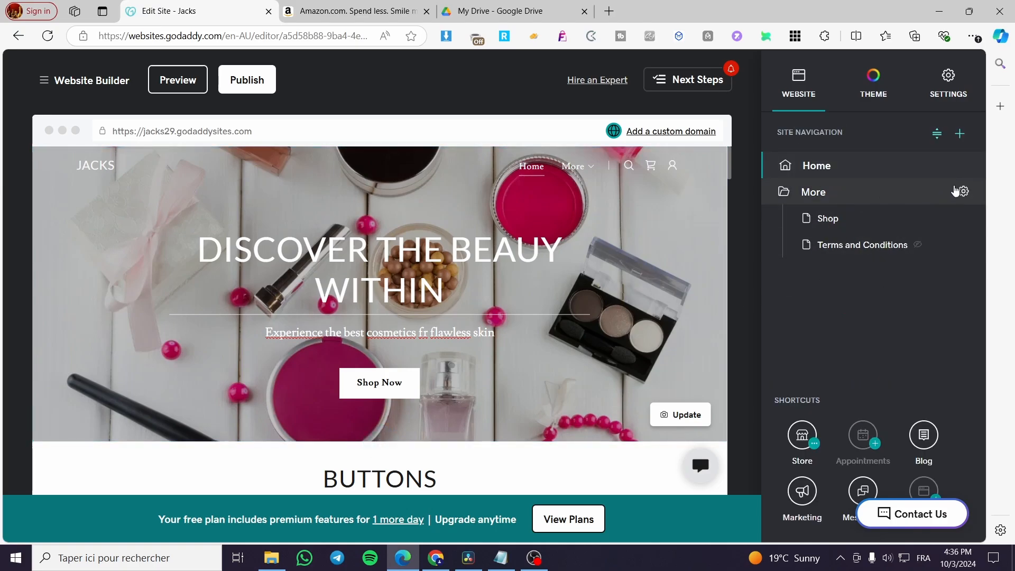
Open the settings of the Buttons section on the home page and look over the places where sections can be inserted.
{"action": "scroll", "coordinate": [653, 408], "scroll_direction": "down", "scroll_amount": 5}
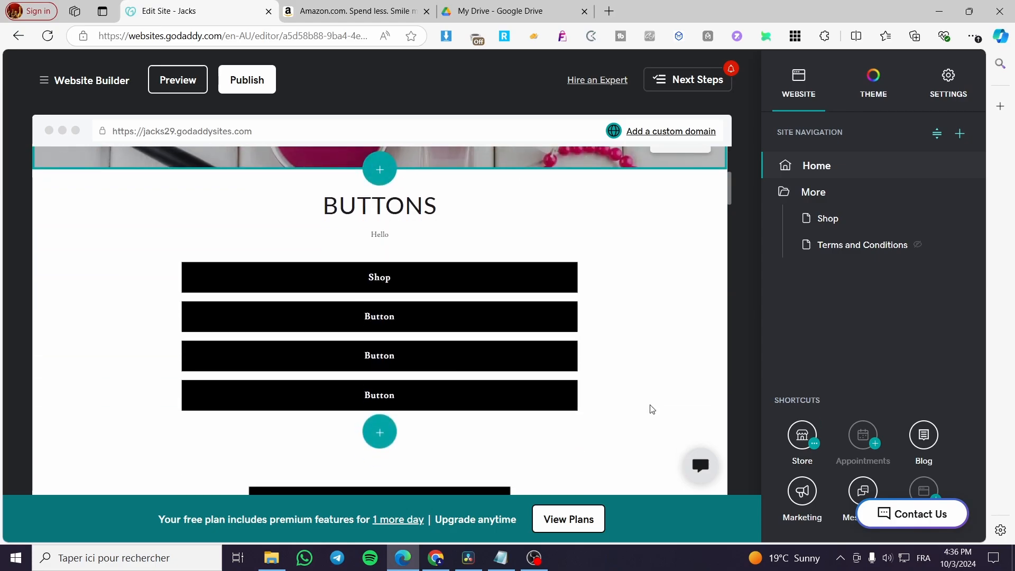
{"action": "left_click", "coordinate": [622, 378]}
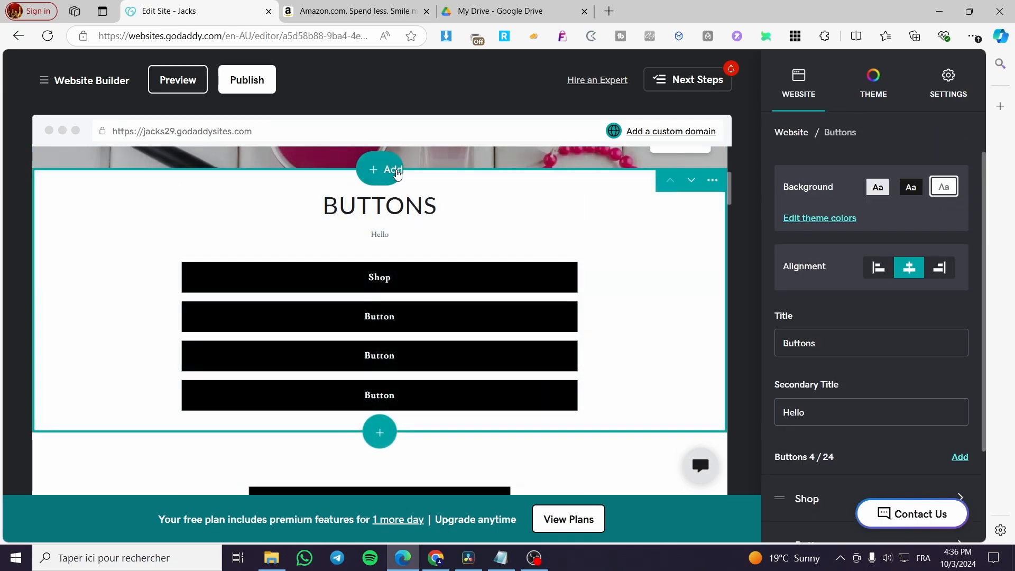
{"action": "scroll", "coordinate": [435, 265], "scroll_direction": "up", "scroll_amount": 3}
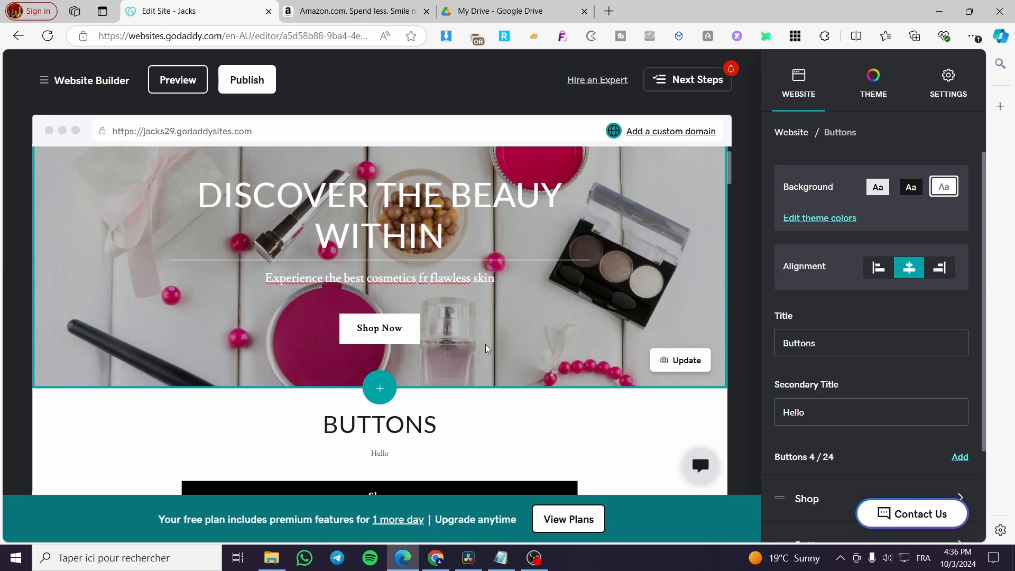
{"action": "scroll", "coordinate": [480, 342], "scroll_direction": "down", "scroll_amount": 2}
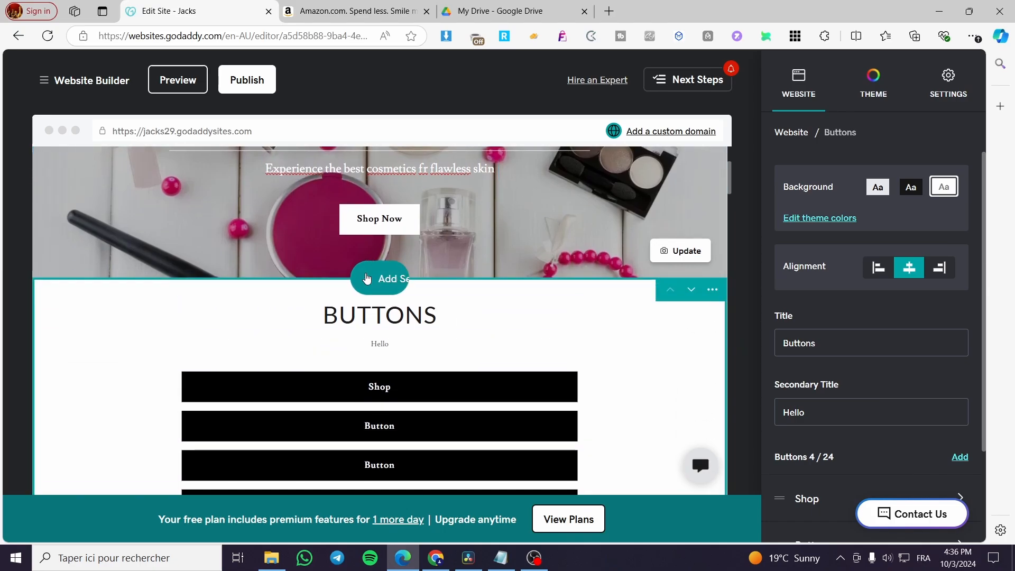
{"action": "scroll", "coordinate": [366, 278], "scroll_direction": "down", "scroll_amount": 5}
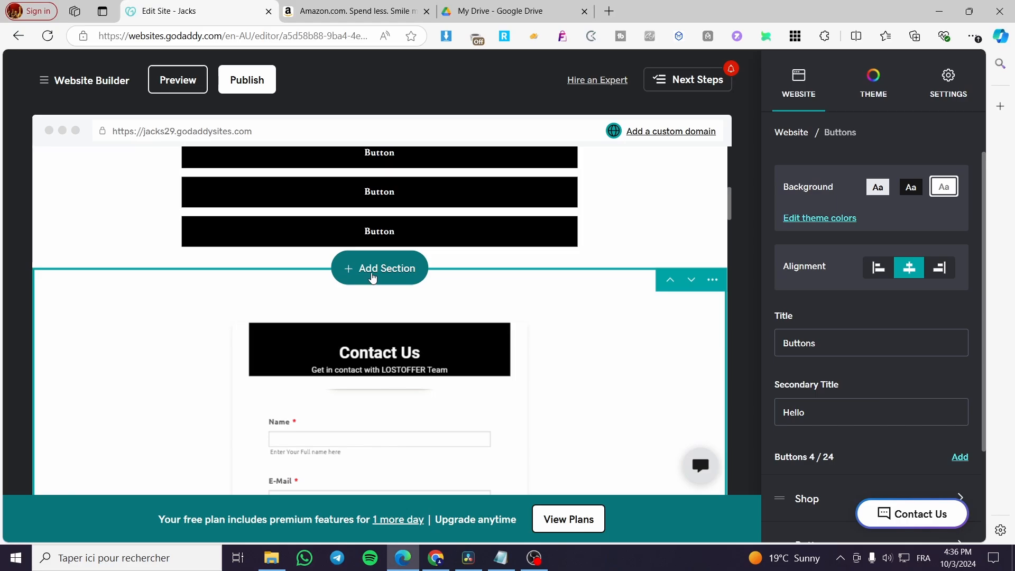
Browse the sections that can be added below Buttons, including Featured Categories, Gift Card, Online Store and PayPal Button, and close the section picker.
{"action": "left_click", "coordinate": [373, 280]}
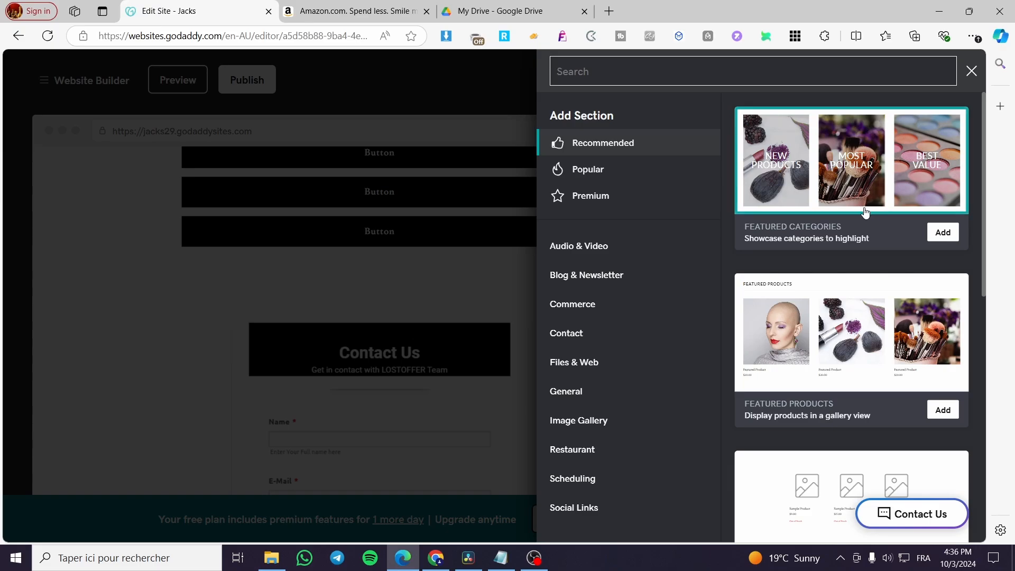
{"action": "scroll", "coordinate": [893, 235], "scroll_direction": "down", "scroll_amount": 10}
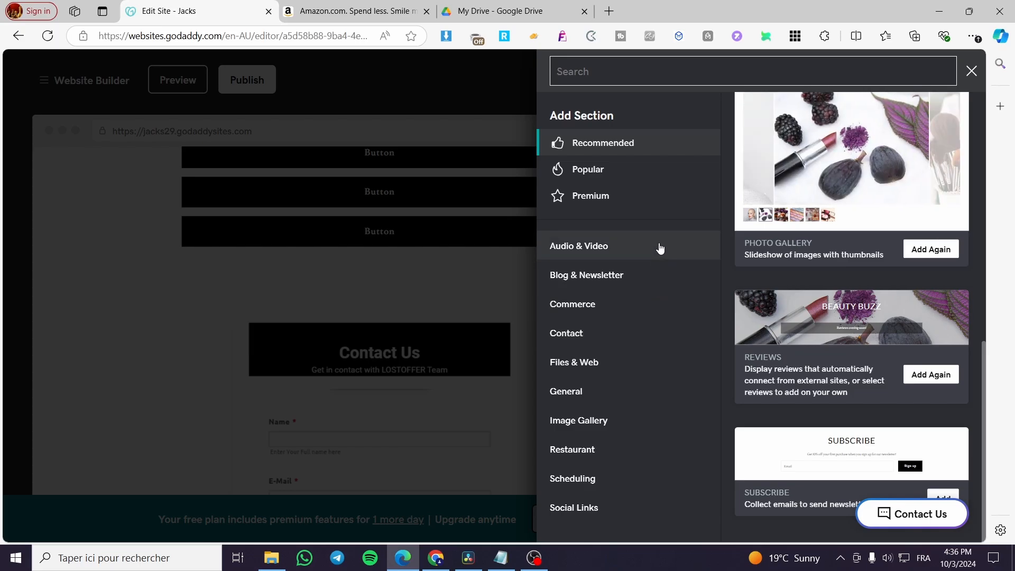
{"action": "left_click", "coordinate": [665, 288]}
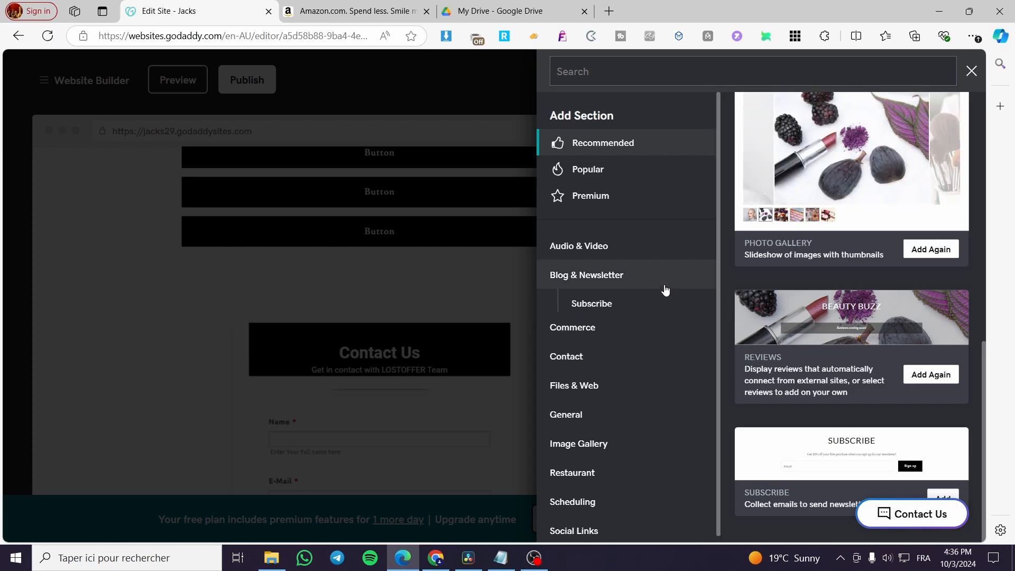
{"action": "left_click", "coordinate": [651, 334]}
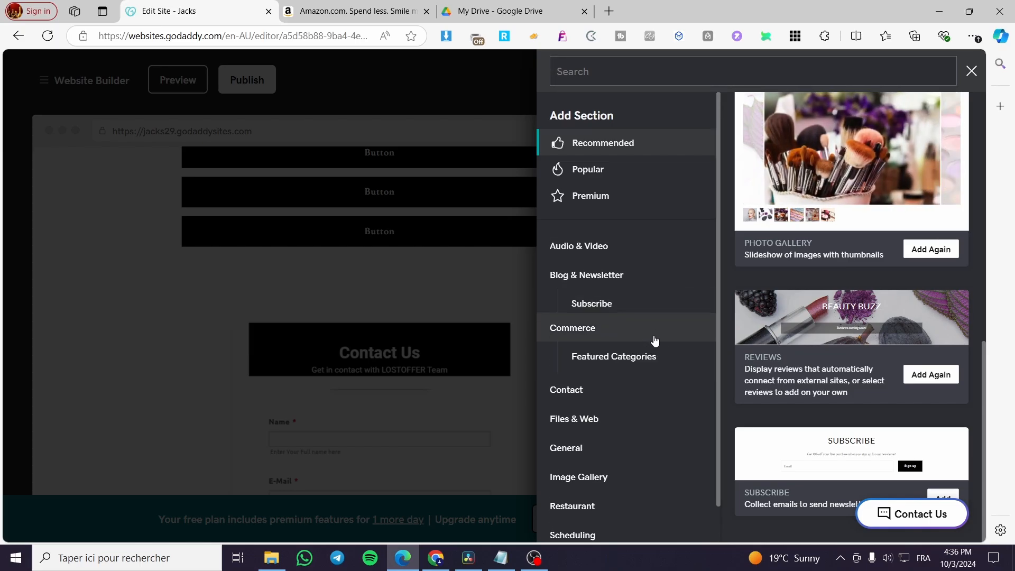
{"action": "left_click", "coordinate": [665, 339]}
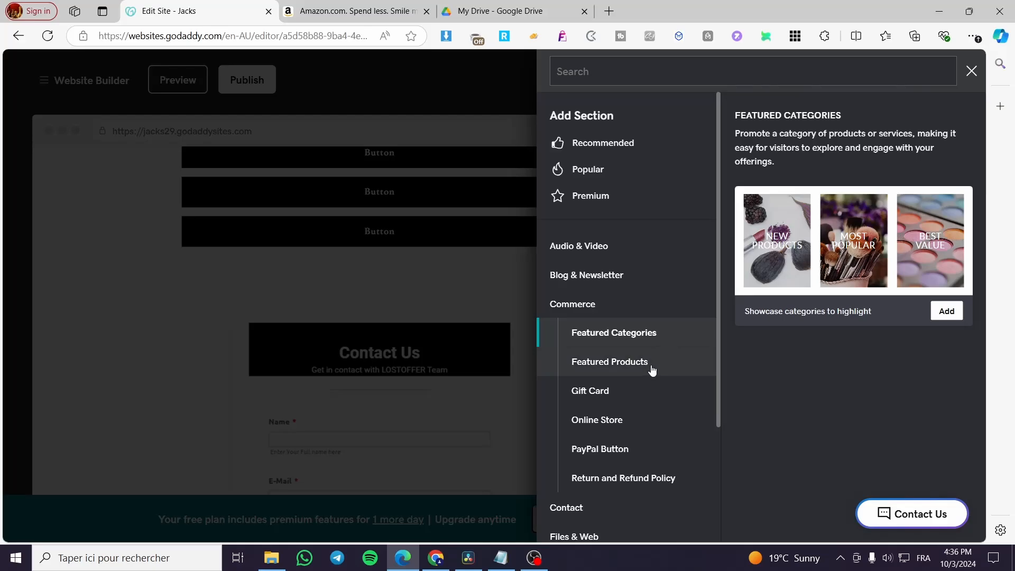
{"action": "left_click", "coordinate": [652, 365]}
{"action": "left_click", "coordinate": [652, 393]}
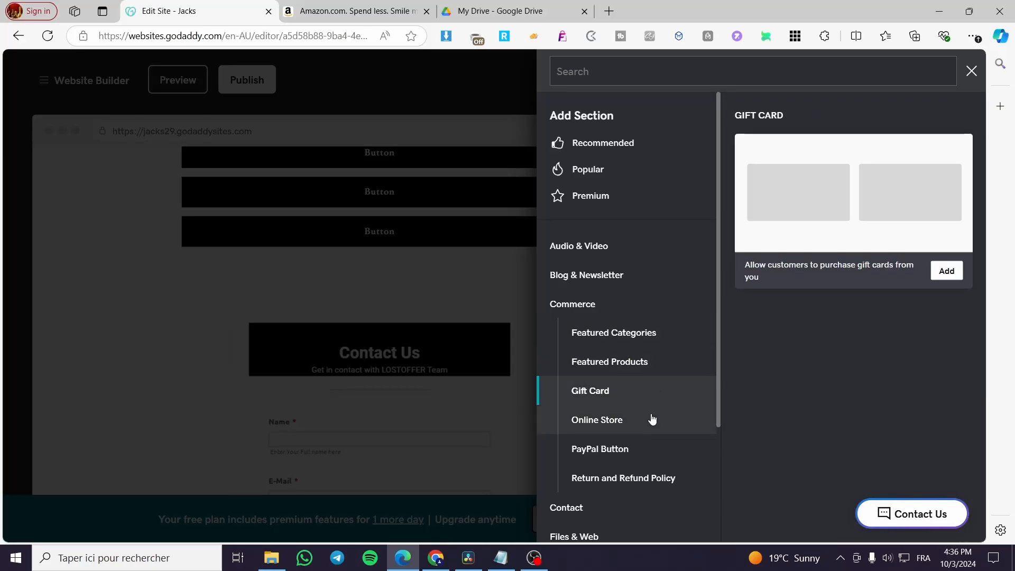
{"action": "left_click", "coordinate": [652, 420]}
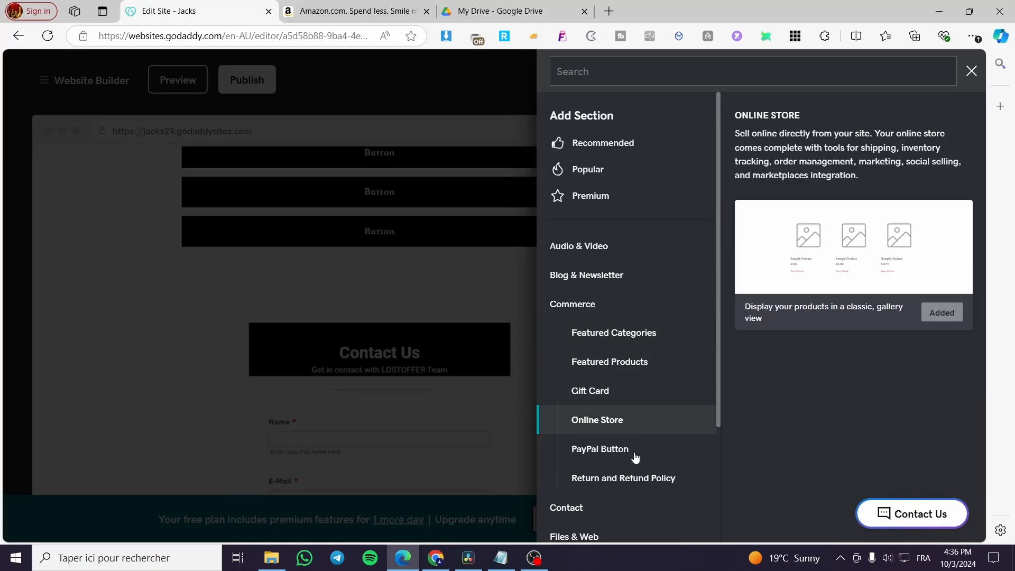
{"action": "left_click", "coordinate": [634, 455]}
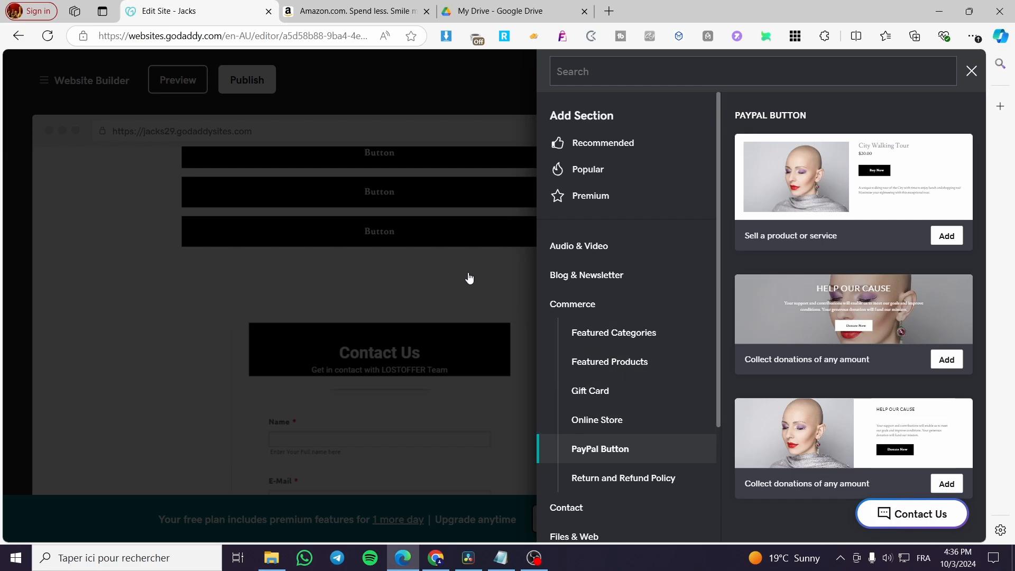
{"action": "left_click", "coordinate": [470, 280]}
{"action": "scroll", "coordinate": [685, 387], "scroll_direction": "up", "scroll_amount": 5}
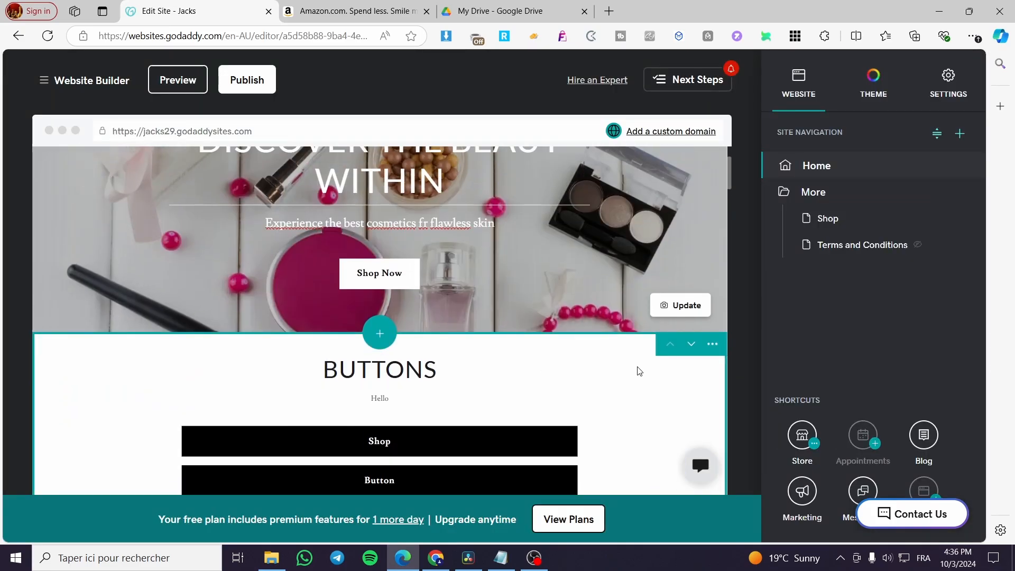
{"action": "scroll", "coordinate": [588, 333], "scroll_direction": "up", "scroll_amount": 2}
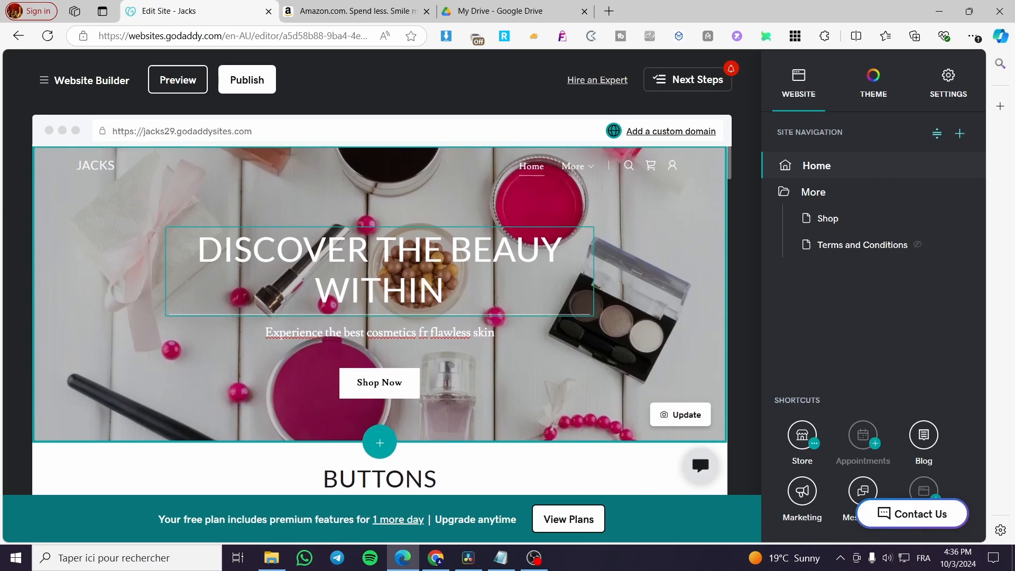
Switch to the Amazon home page and open Today's Deals in a new browser tab.
{"action": "left_click", "coordinate": [333, 16]}
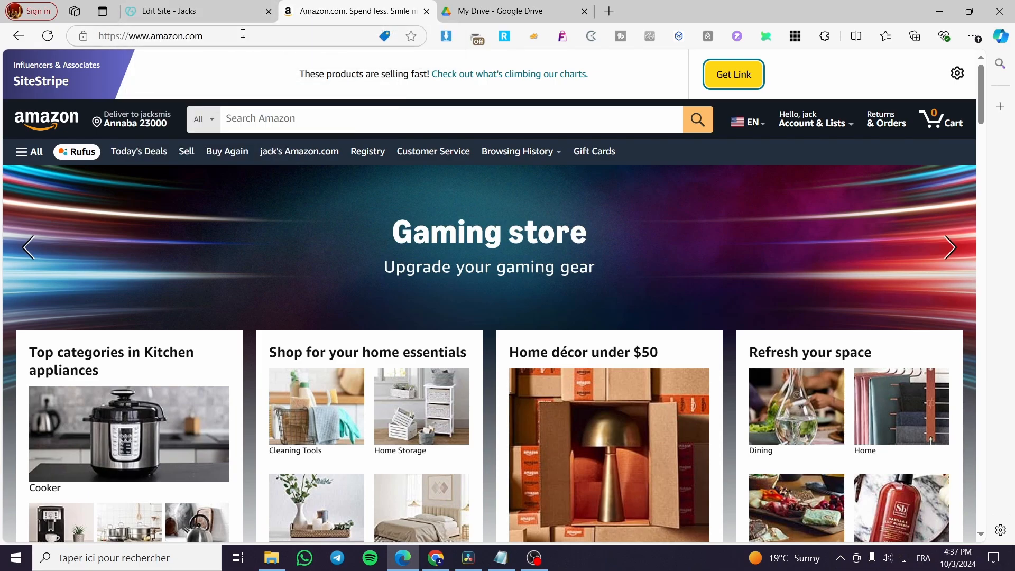
{"action": "right_click", "coordinate": [181, 34]}
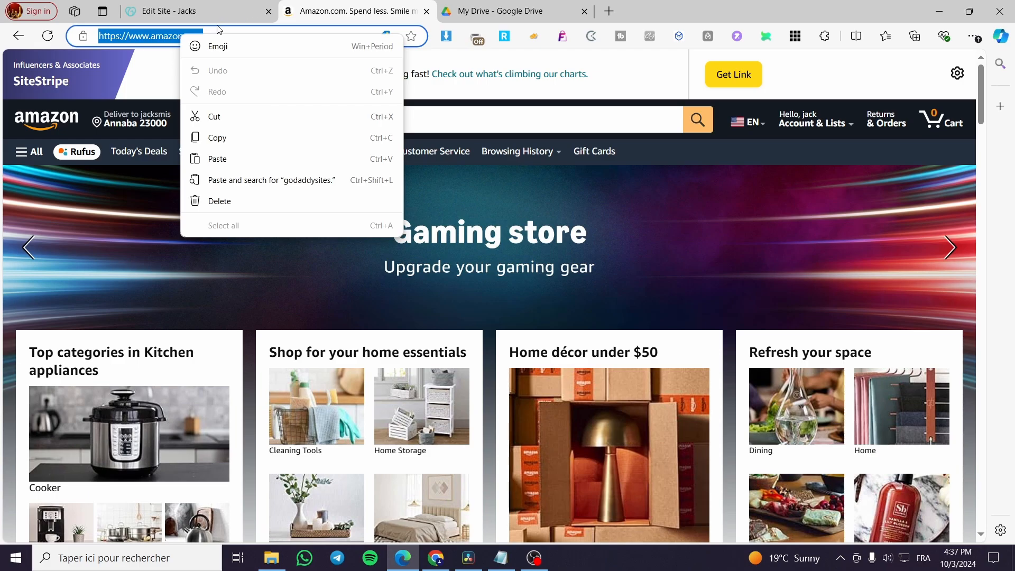
{"action": "right_click", "coordinate": [126, 154]}
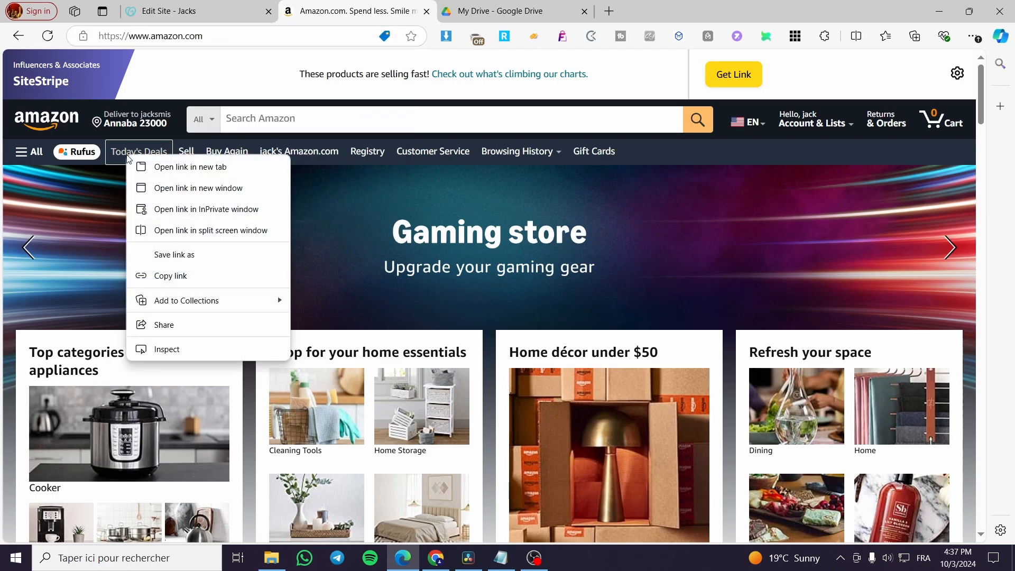
{"action": "left_click", "coordinate": [175, 165]}
{"action": "left_click", "coordinate": [486, 10]}
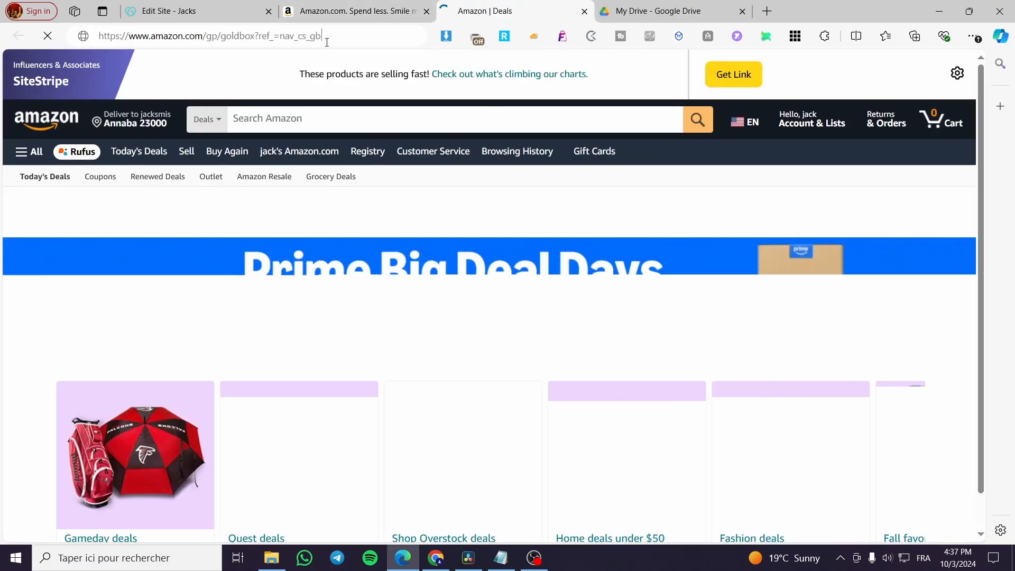
Replace the Today's Deals page in the new tab with the Temu website.
{"action": "left_click", "coordinate": [327, 36]}
{"action": "type", "text": "teamu"}
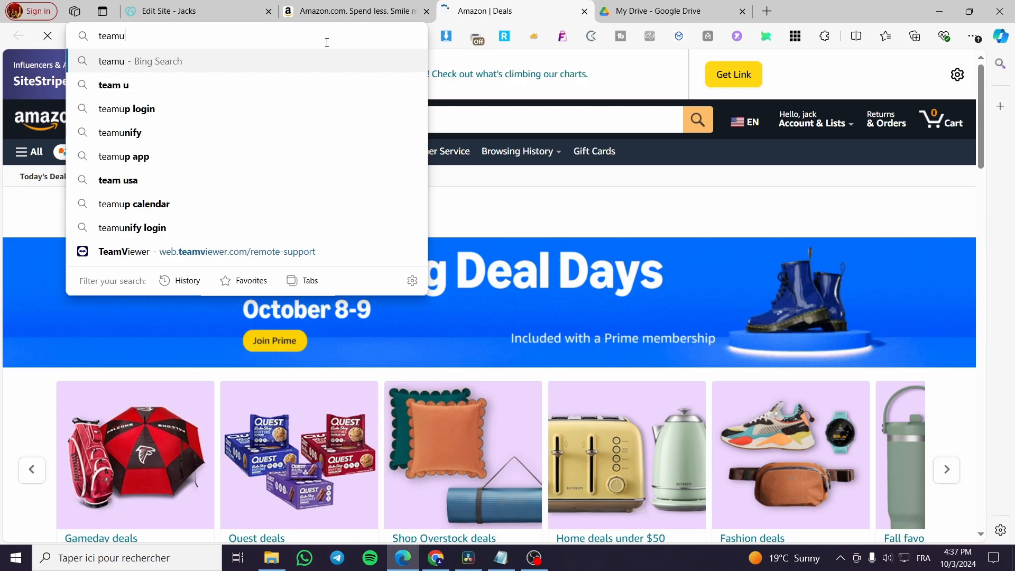
{"action": "key", "text": "Left"}
{"action": "key", "text": "Left"}
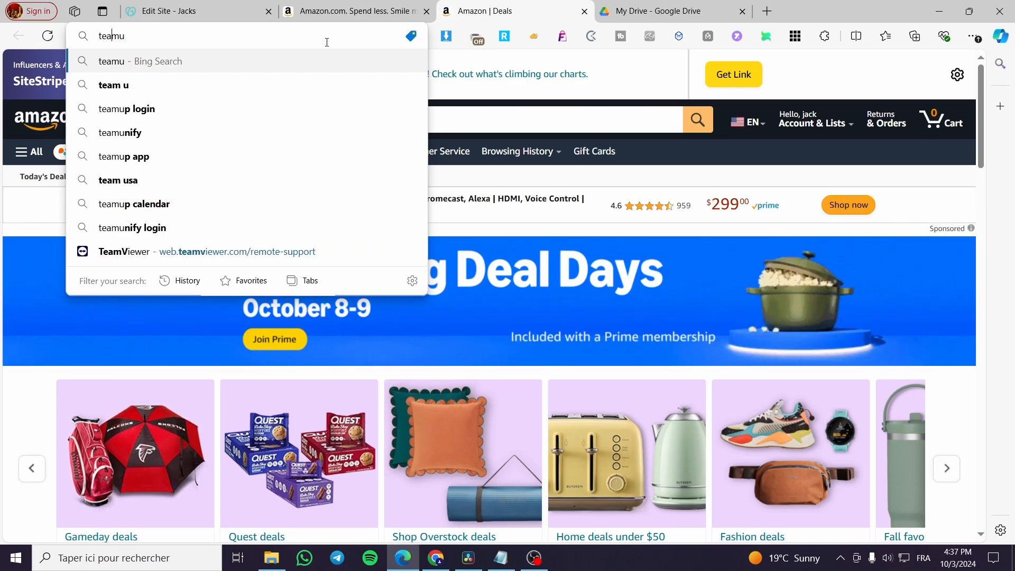
{"action": "key", "text": "BackSpace"}
{"action": "key", "text": "Down"}
{"action": "key", "text": "Return"}
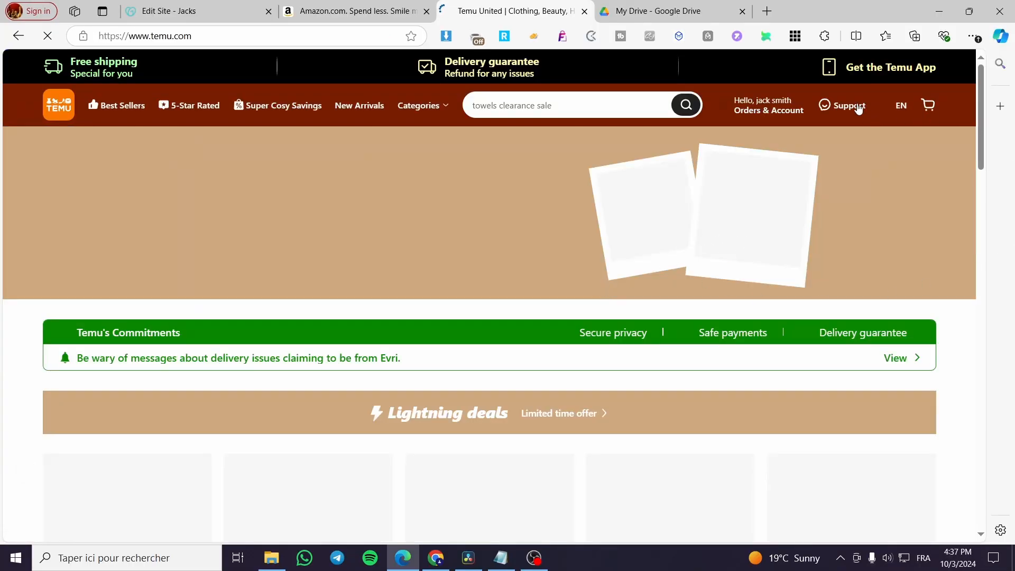
Open Temu's Affiliate & Influencer program from the page footer and view its Pick items page.
{"action": "left_click_drag", "start_coordinate": [983, 78], "coordinate": [983, 524]}
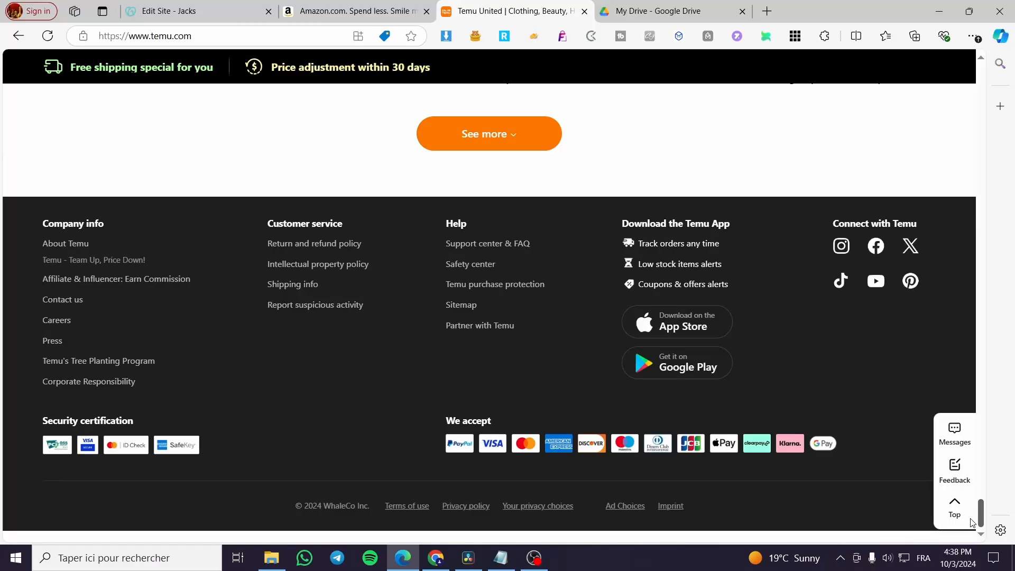
{"action": "left_click", "coordinate": [64, 280]}
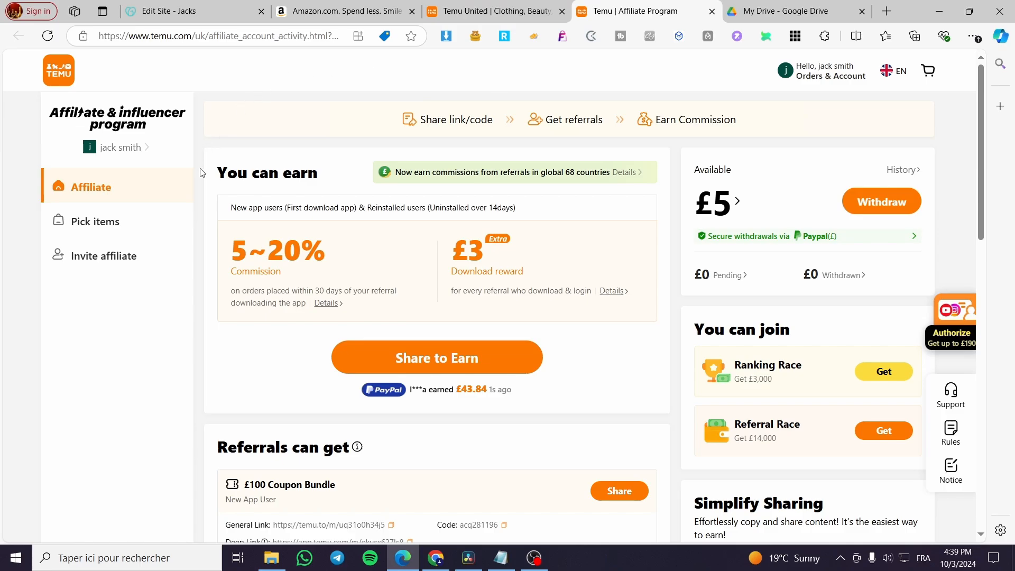
{"action": "left_click", "coordinate": [98, 221]}
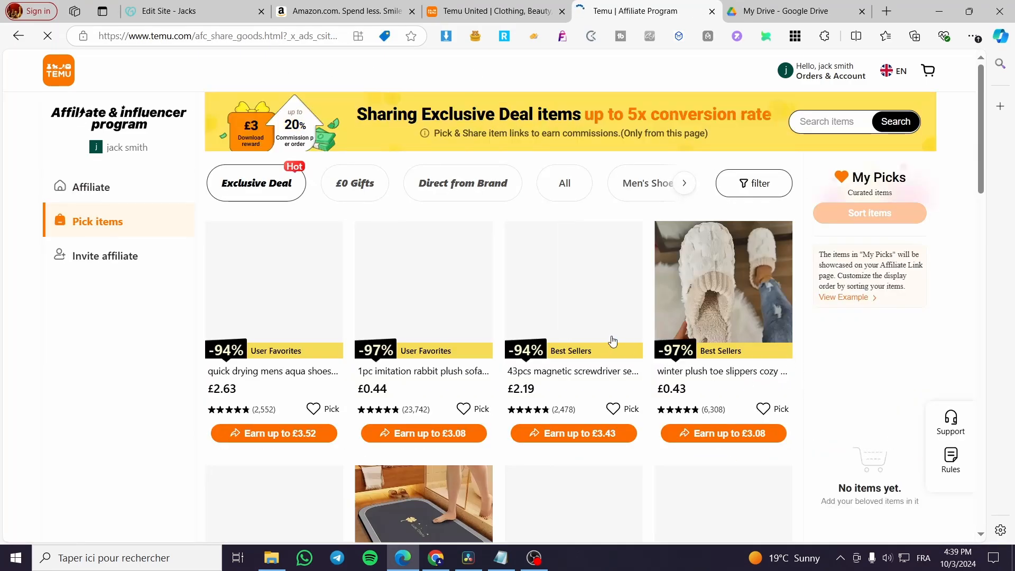
Return to the Amazon home page and open the PC gaming category under "Level up your gaming".
{"action": "left_click", "coordinate": [337, 6]}
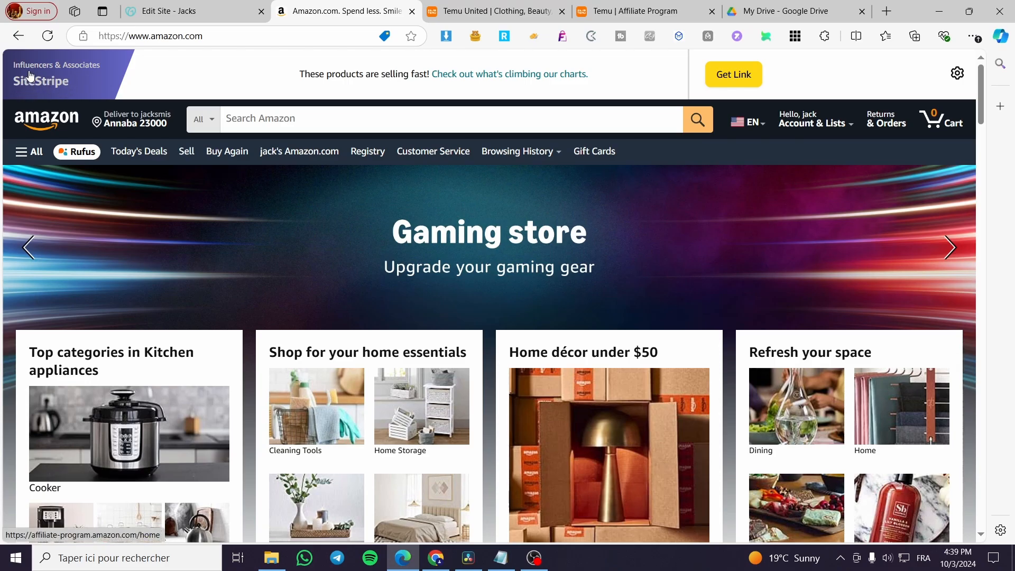
{"action": "scroll", "coordinate": [619, 265], "scroll_direction": "down", "scroll_amount": 8}
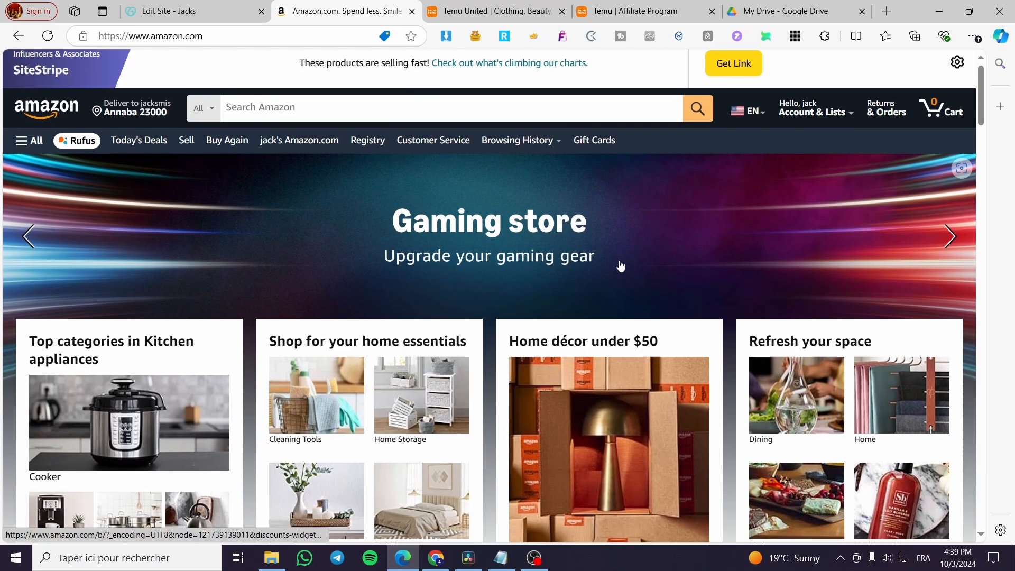
{"action": "scroll", "coordinate": [977, 370], "scroll_direction": "down", "scroll_amount": 10}
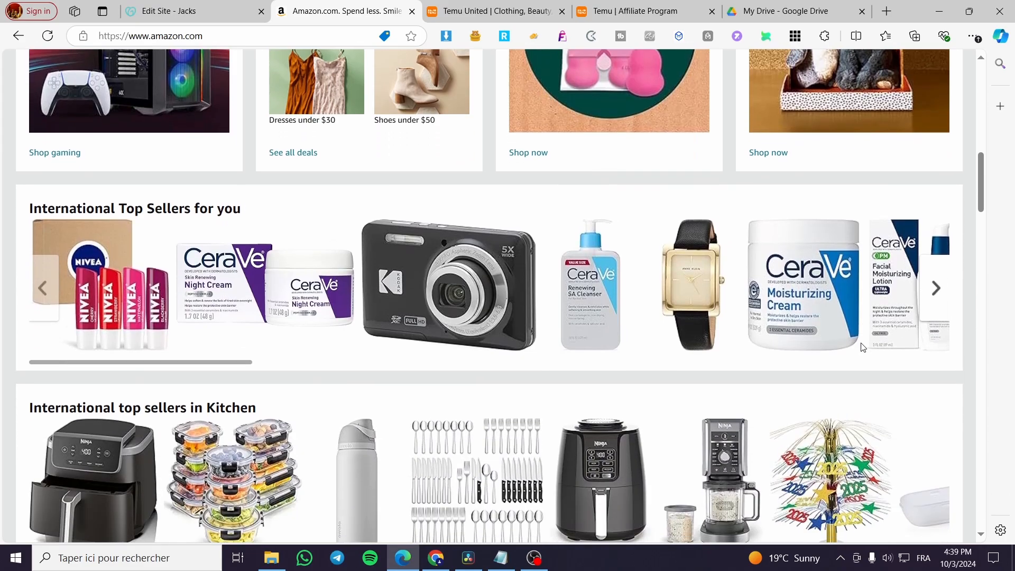
{"action": "scroll", "coordinate": [703, 302], "scroll_direction": "down", "scroll_amount": 10}
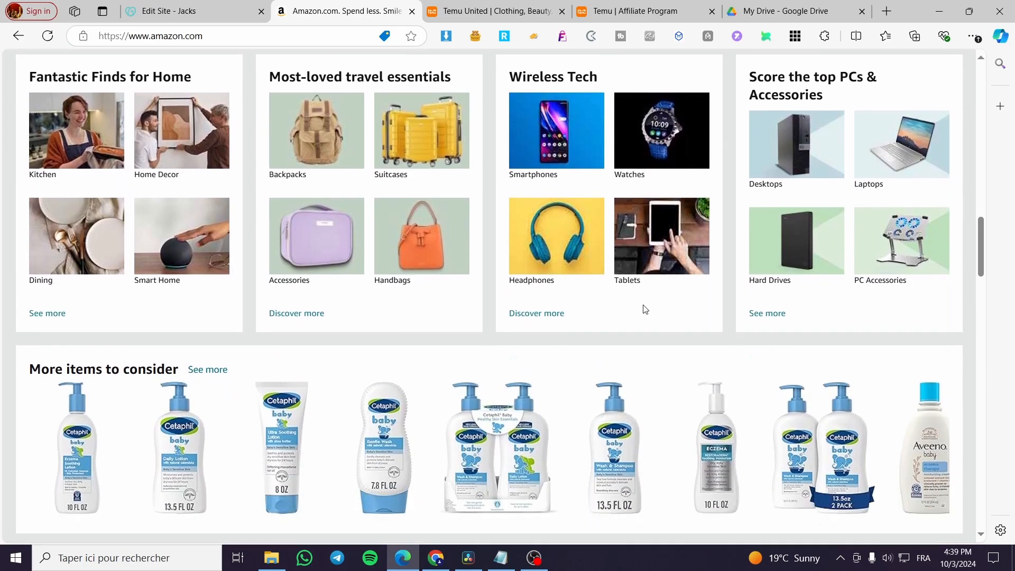
{"action": "scroll", "coordinate": [237, 341], "scroll_direction": "down", "scroll_amount": 6}
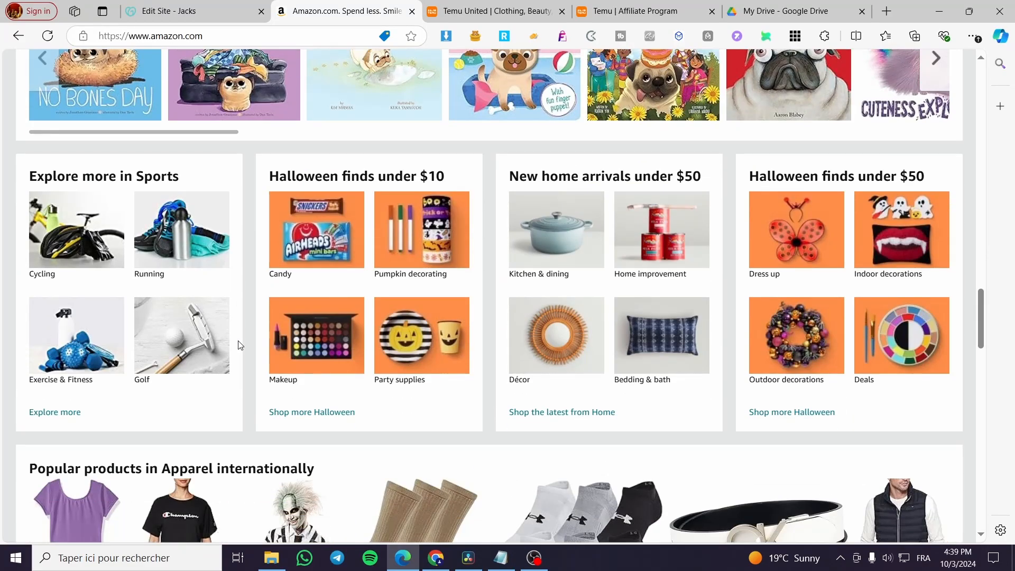
{"action": "scroll", "coordinate": [243, 344], "scroll_direction": "down", "scroll_amount": 5}
{"action": "scroll", "coordinate": [264, 355], "scroll_direction": "down", "scroll_amount": 5}
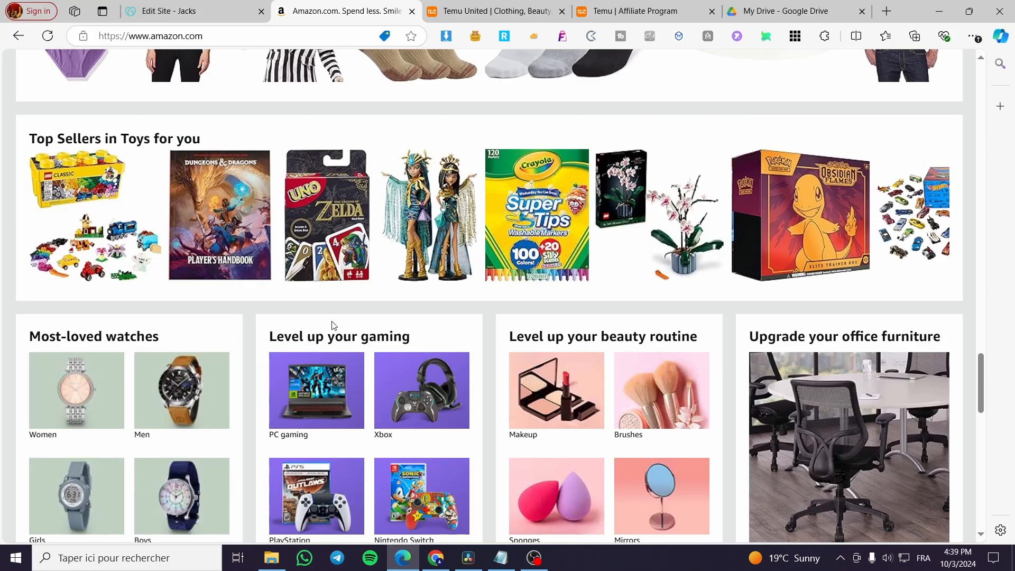
{"action": "scroll", "coordinate": [334, 325], "scroll_direction": "down", "scroll_amount": 1}
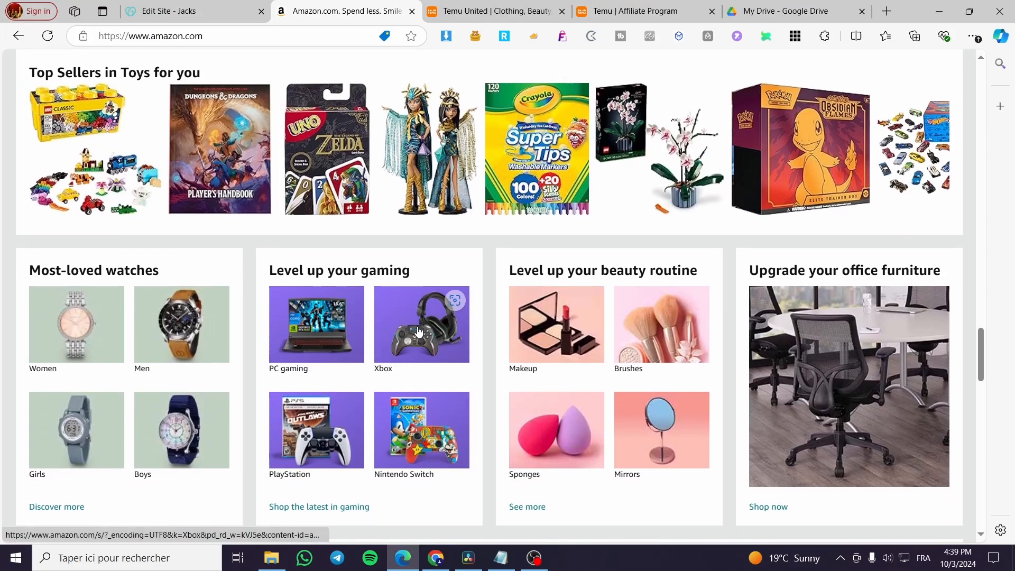
{"action": "left_click", "coordinate": [306, 328]}
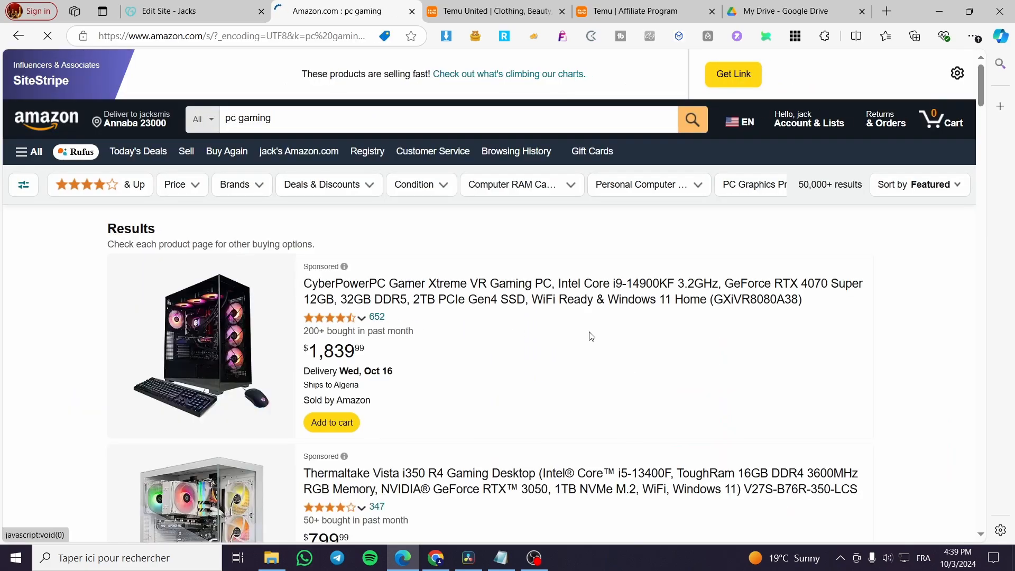
Open the CyberPowerPC Gamer Master Gaming PC (GMA2900A) product and save its main image as a JPEG in Téléchargements.
{"action": "scroll", "coordinate": [589, 335], "scroll_direction": "down", "scroll_amount": 3}
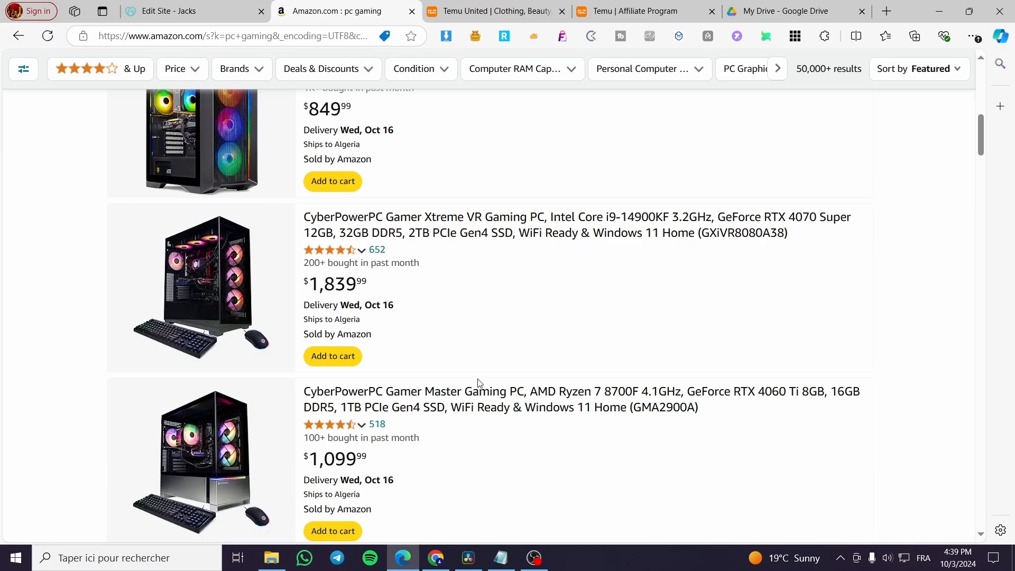
{"action": "left_click", "coordinate": [521, 408]}
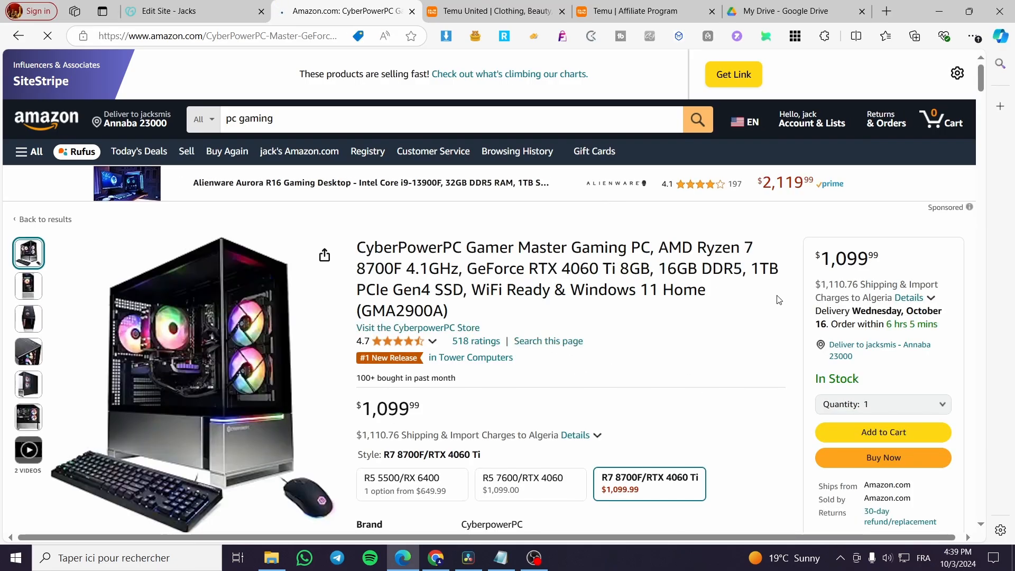
{"action": "mouse_move", "coordinate": [153, 343]}
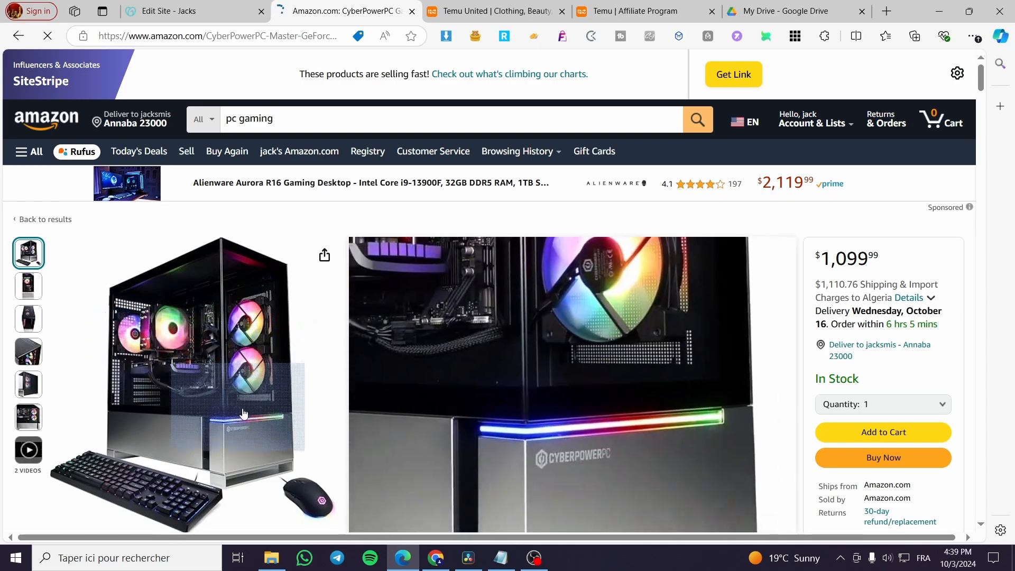
{"action": "left_click", "coordinate": [158, 337]}
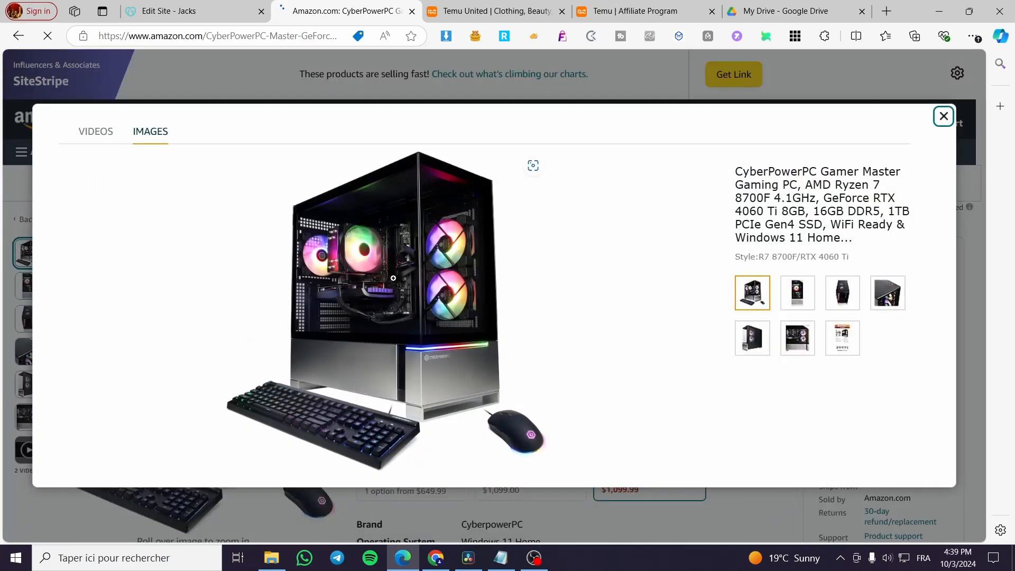
{"action": "right_click", "coordinate": [393, 276]}
{"action": "left_click", "coordinate": [463, 291]}
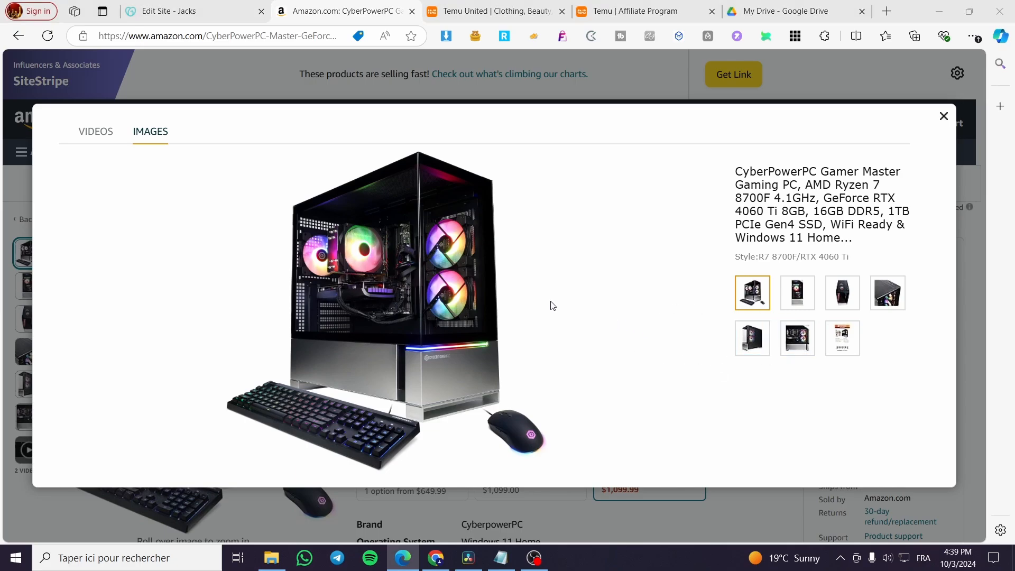
{"action": "left_click", "coordinate": [772, 382]}
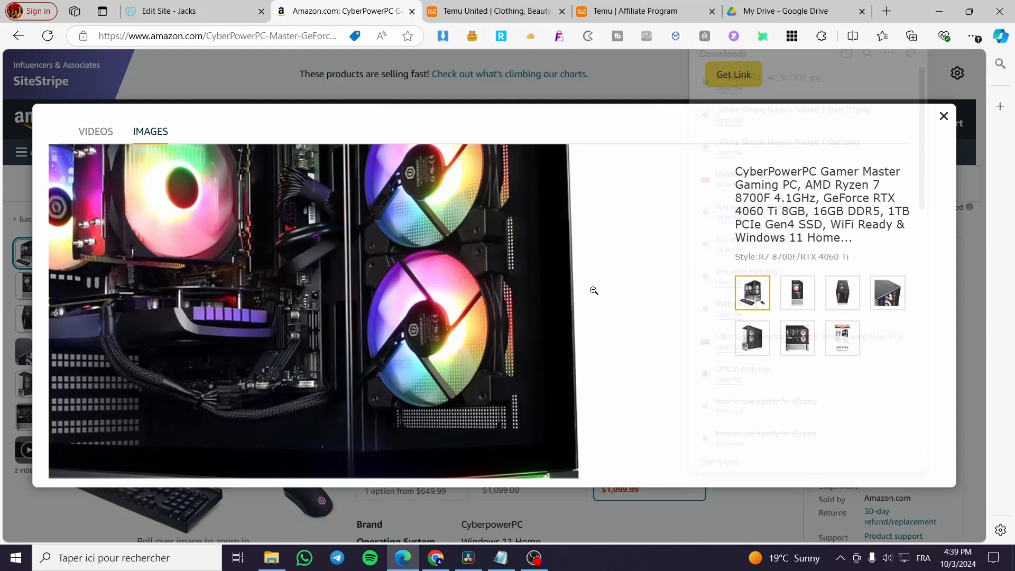
Save the product's second gallery image, the front view of the case, as a JPEG in Téléchargements.
{"action": "left_click", "coordinate": [808, 300]}
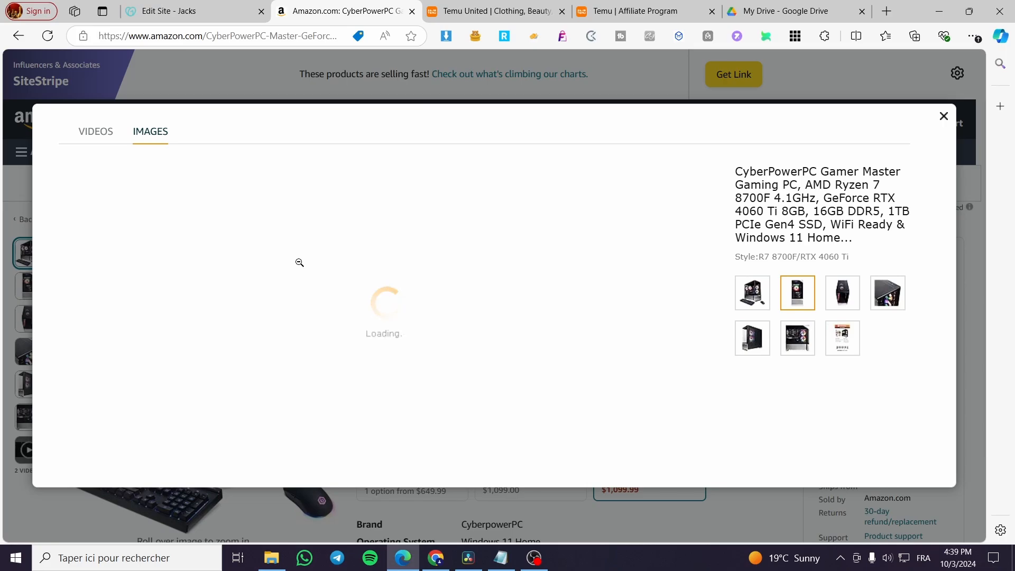
{"action": "right_click", "coordinate": [374, 256]}
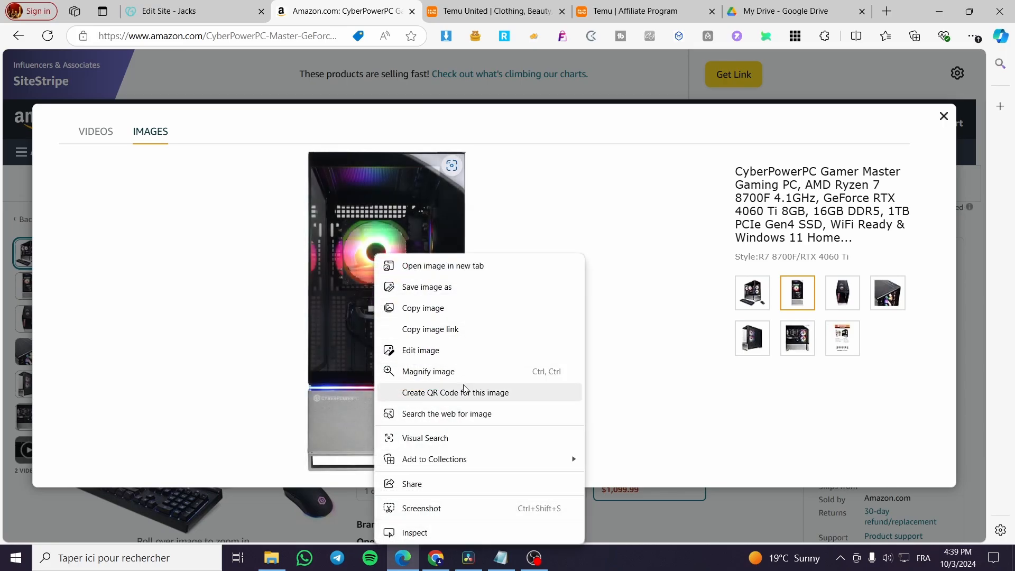
{"action": "left_click", "coordinate": [487, 288]}
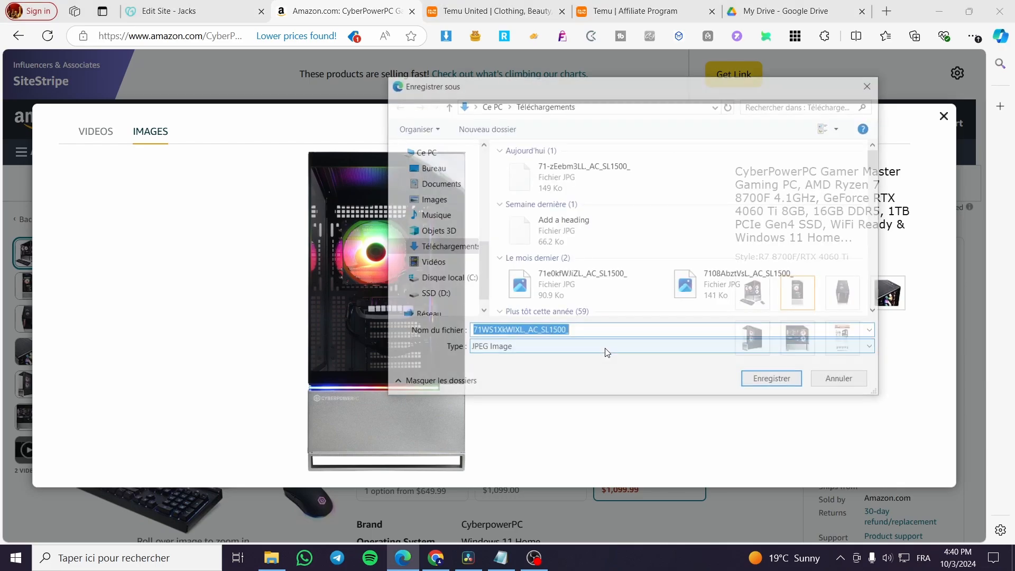
{"action": "left_click", "coordinate": [770, 379]}
{"action": "left_click", "coordinate": [874, 304]}
Save the third gallery image, showing the case from above, to the same downloads folder.
{"action": "left_click", "coordinate": [846, 296]}
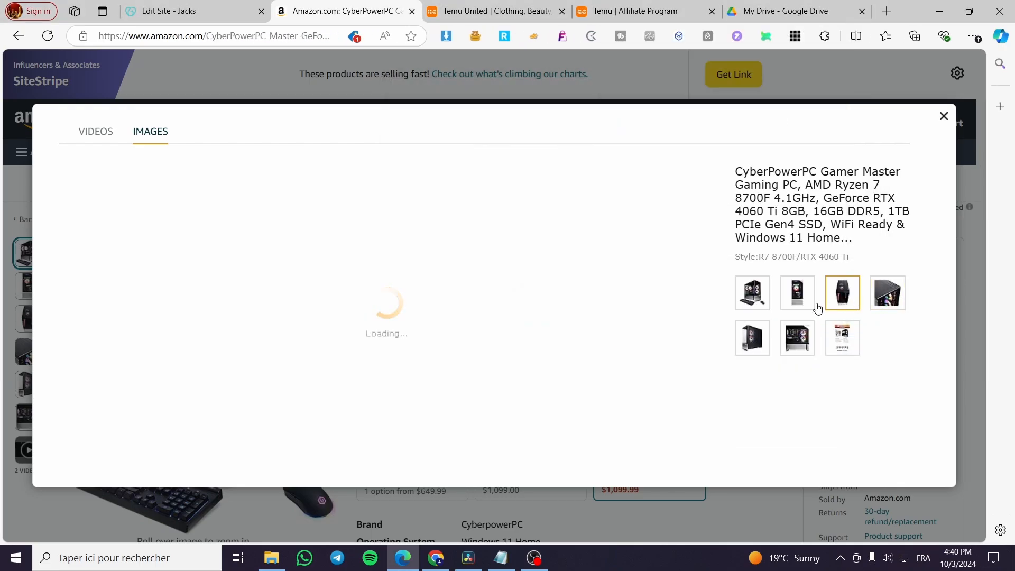
{"action": "right_click", "coordinate": [395, 293]}
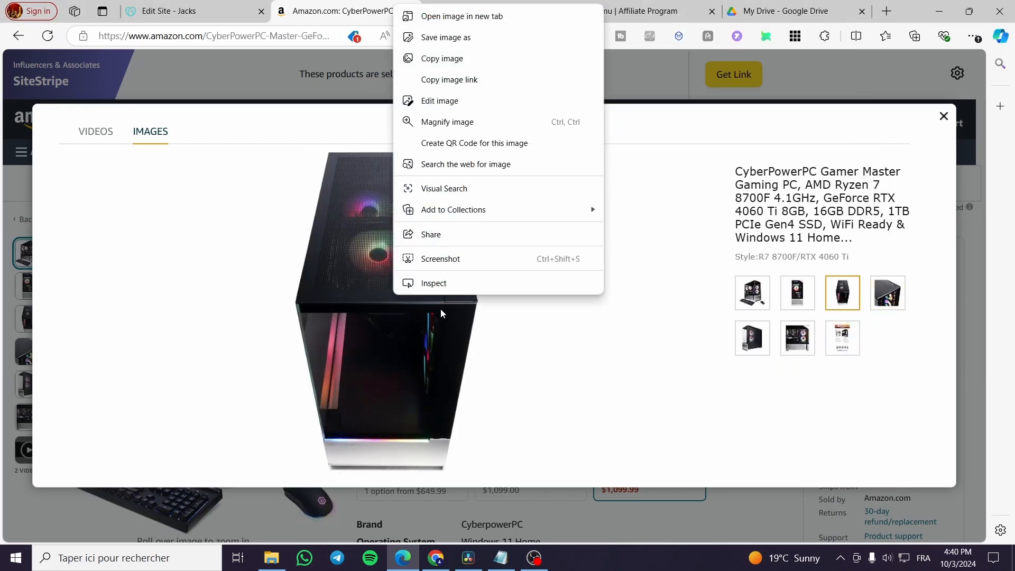
{"action": "left_click", "coordinate": [474, 38]}
{"action": "left_click", "coordinate": [788, 382]}
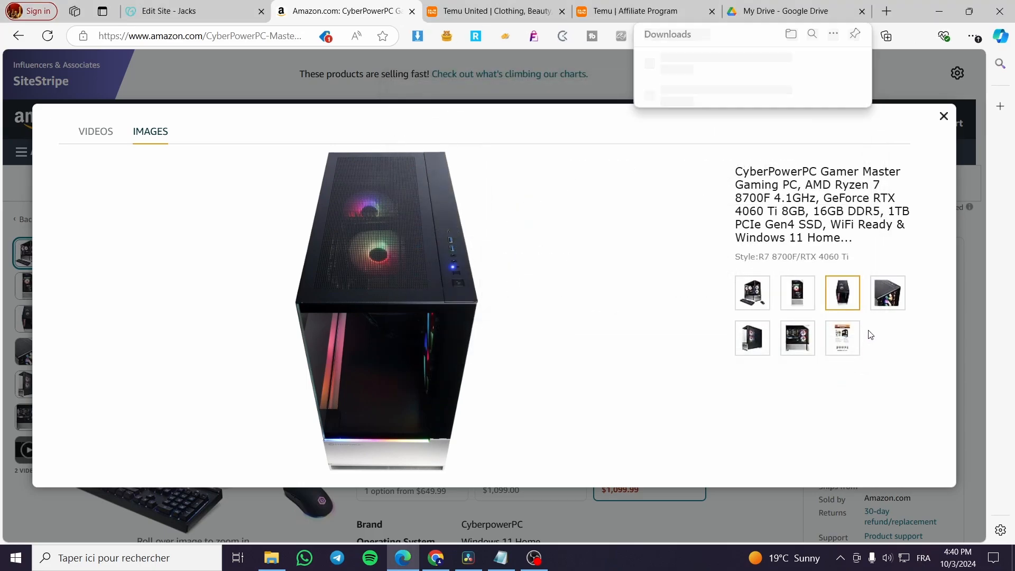
Save the fourth gallery image, the close-up of the case's top corner, as a JPEG in Téléchargements.
{"action": "left_click", "coordinate": [887, 292]}
{"action": "right_click", "coordinate": [322, 256]}
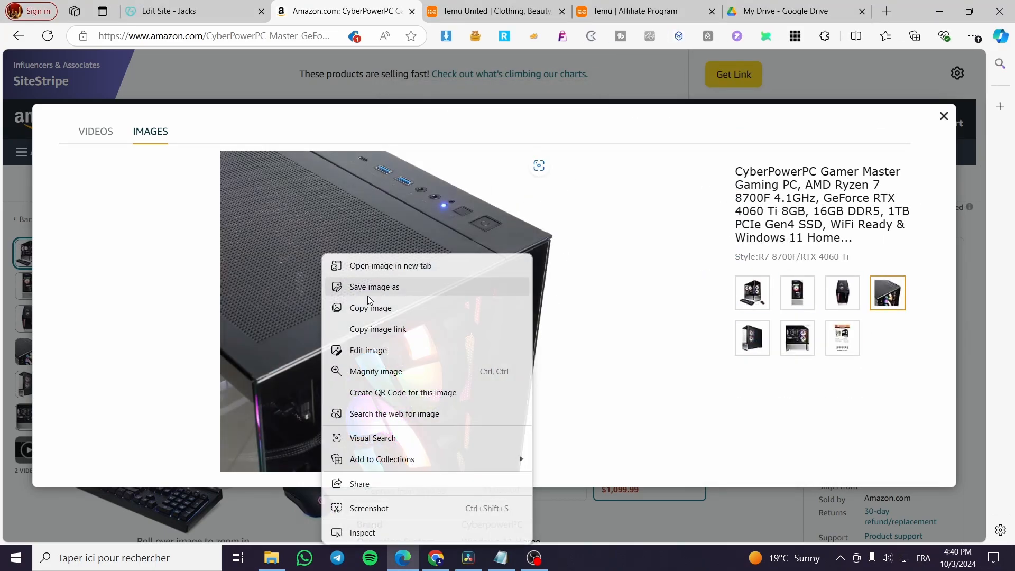
{"action": "left_click", "coordinate": [439, 290]}
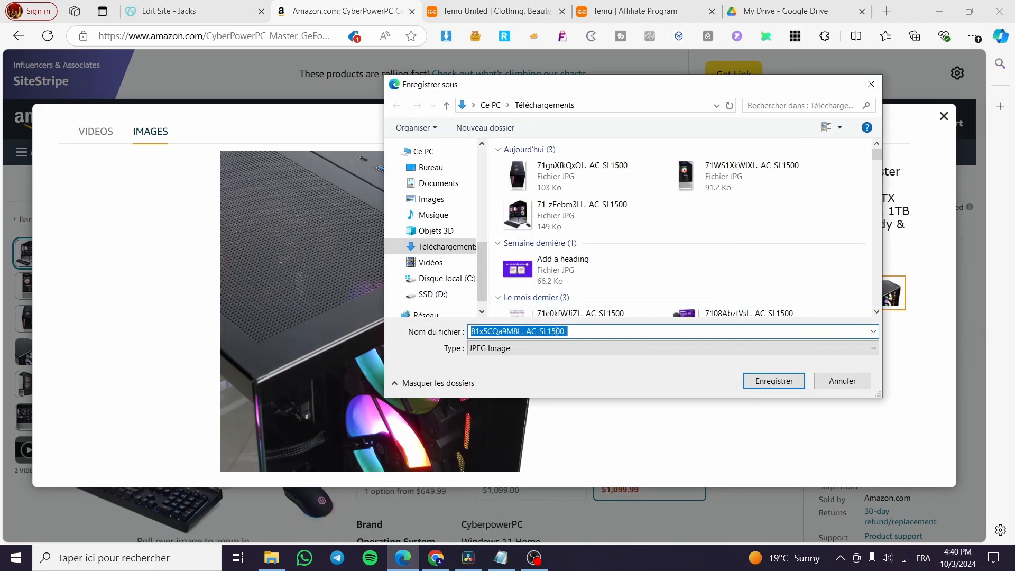
{"action": "left_click", "coordinate": [773, 380]}
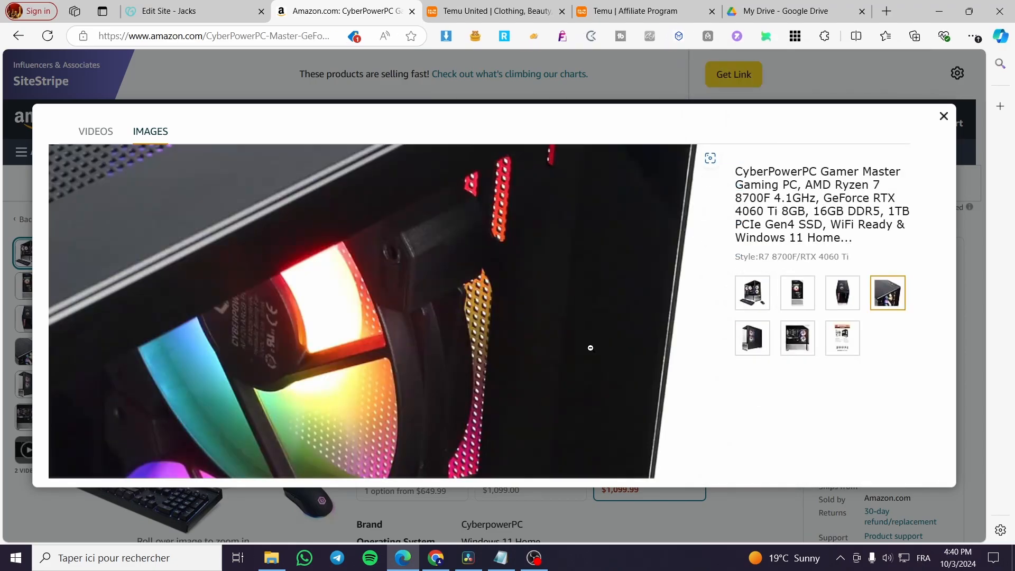
Save the fifth gallery image, the angled view of the case's solid side panel, as a JPEG in Téléchargements.
{"action": "left_click", "coordinate": [761, 340]}
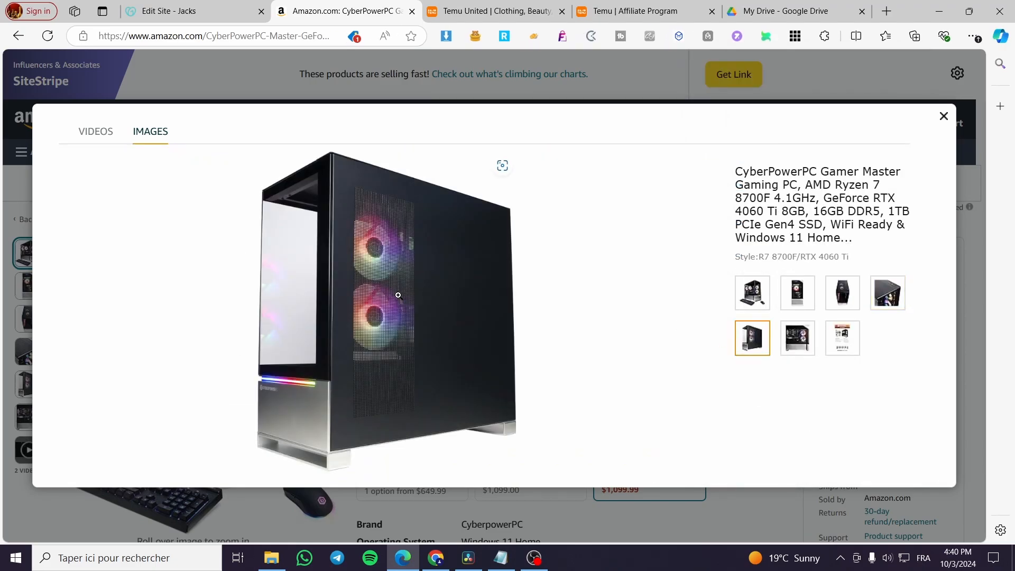
{"action": "right_click", "coordinate": [399, 295]}
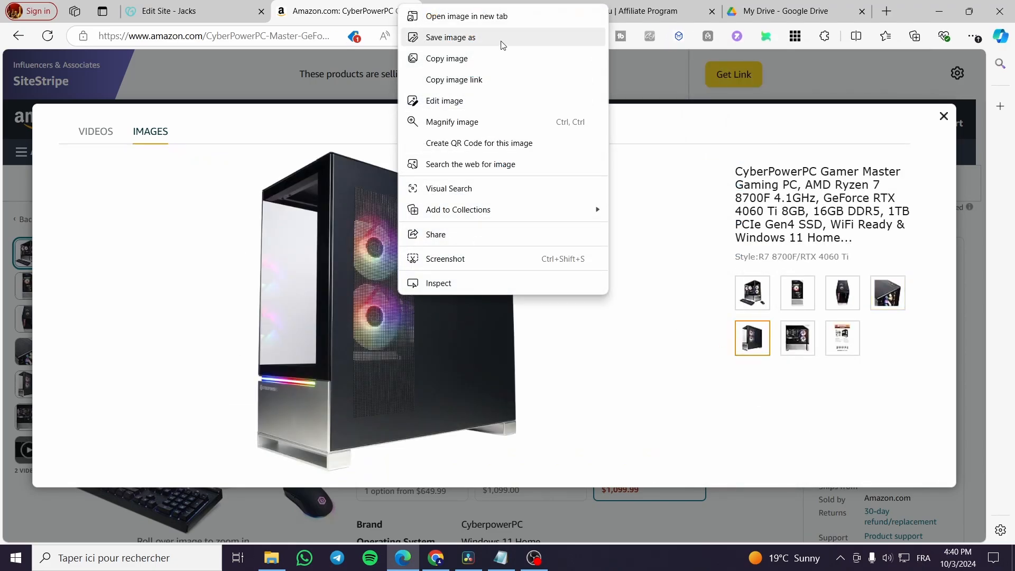
{"action": "left_click", "coordinate": [456, 37]}
{"action": "left_click", "coordinate": [794, 384]}
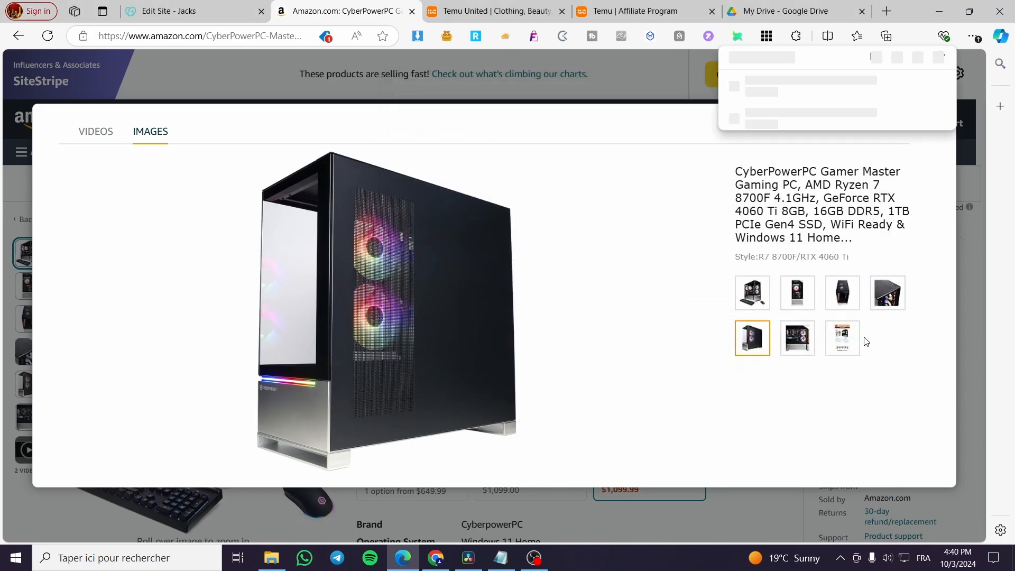
{"action": "left_click", "coordinate": [517, 351]}
Save the last gallery image, the GMA2900A specification label, as a JPEG in Téléchargements.
{"action": "left_click", "coordinate": [851, 355]}
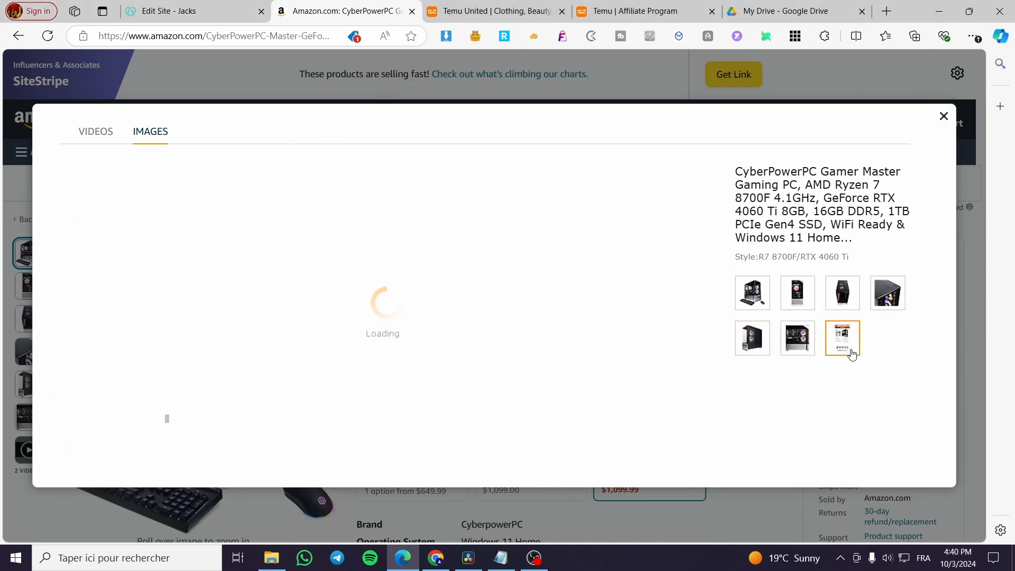
{"action": "right_click", "coordinate": [390, 310]}
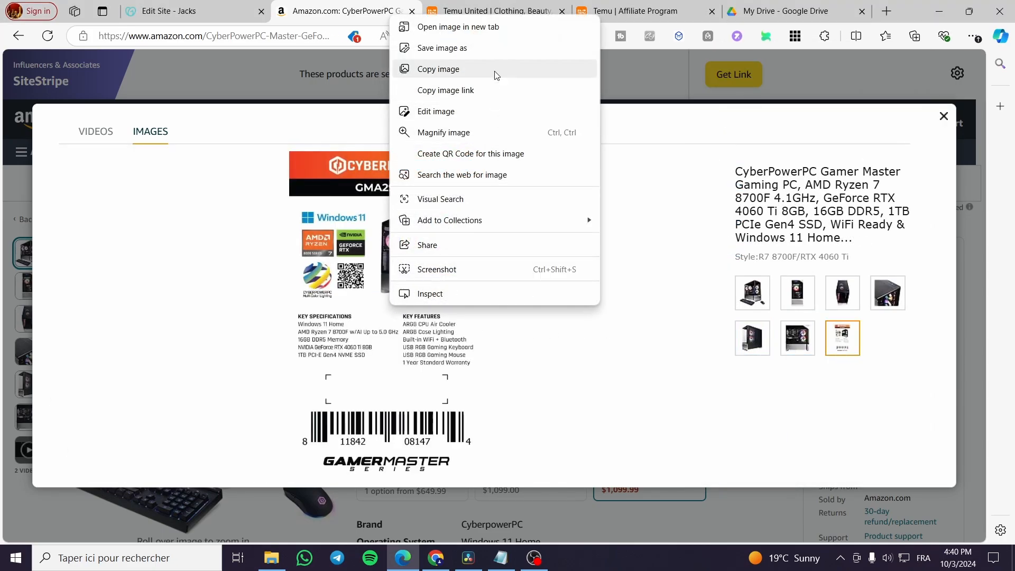
{"action": "left_click", "coordinate": [494, 46]}
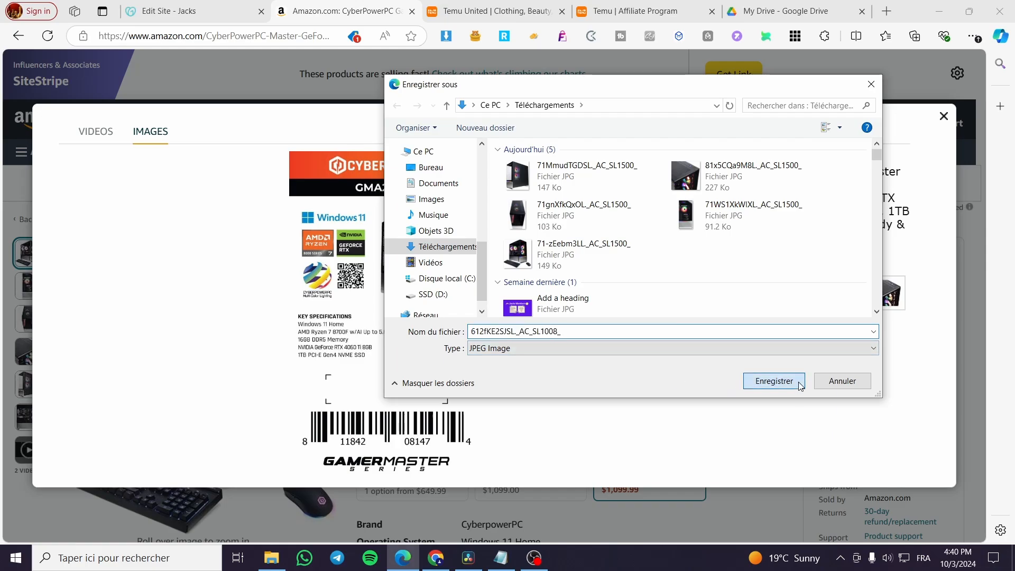
{"action": "left_click", "coordinate": [797, 382]}
{"action": "left_click", "coordinate": [593, 342]}
{"action": "left_click", "coordinate": [593, 341]}
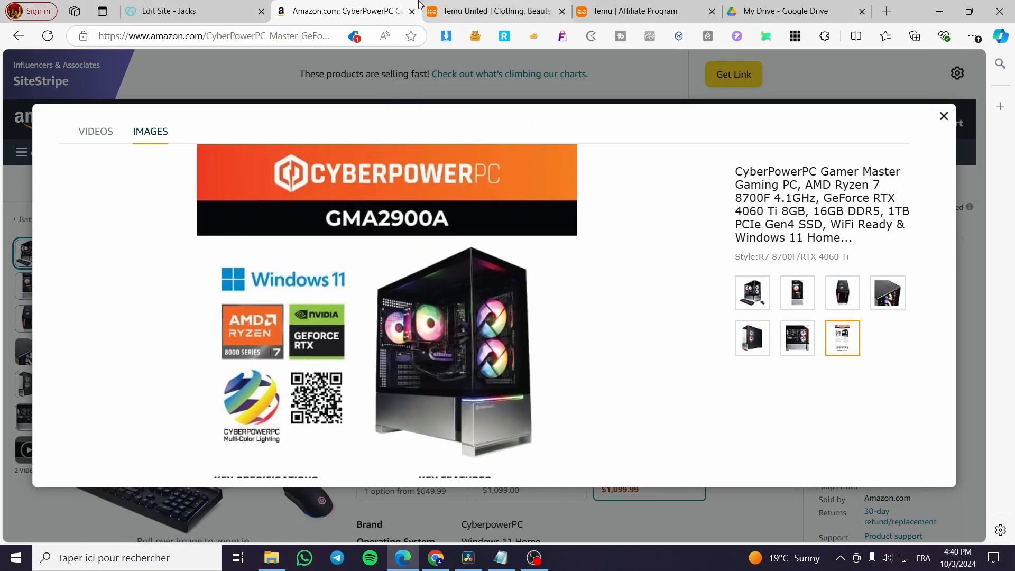
Close the image viewer and copy a short affiliate text link to the product page from SiteStripe.
{"action": "left_click", "coordinate": [944, 115]}
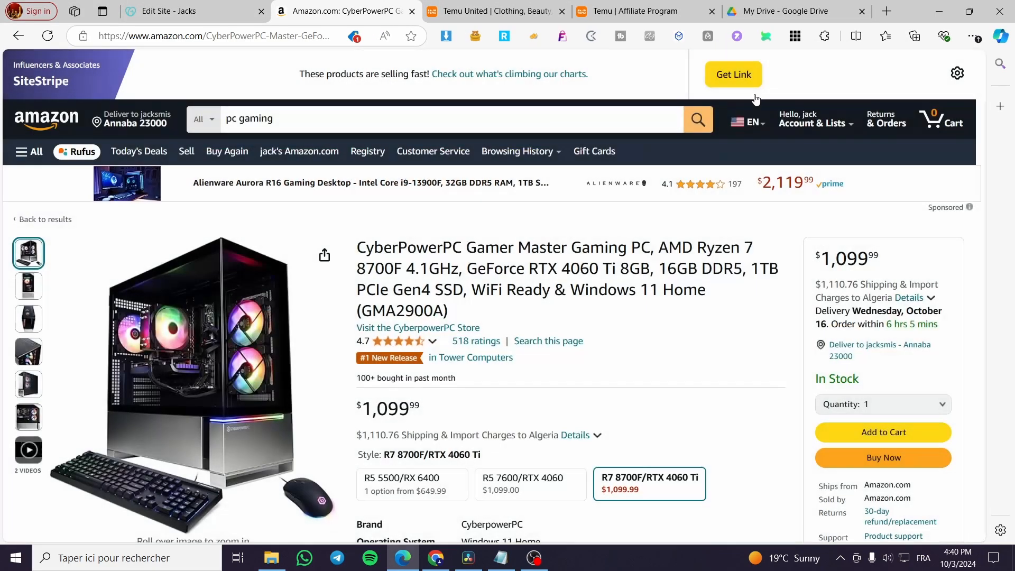
{"action": "left_click", "coordinate": [747, 84]}
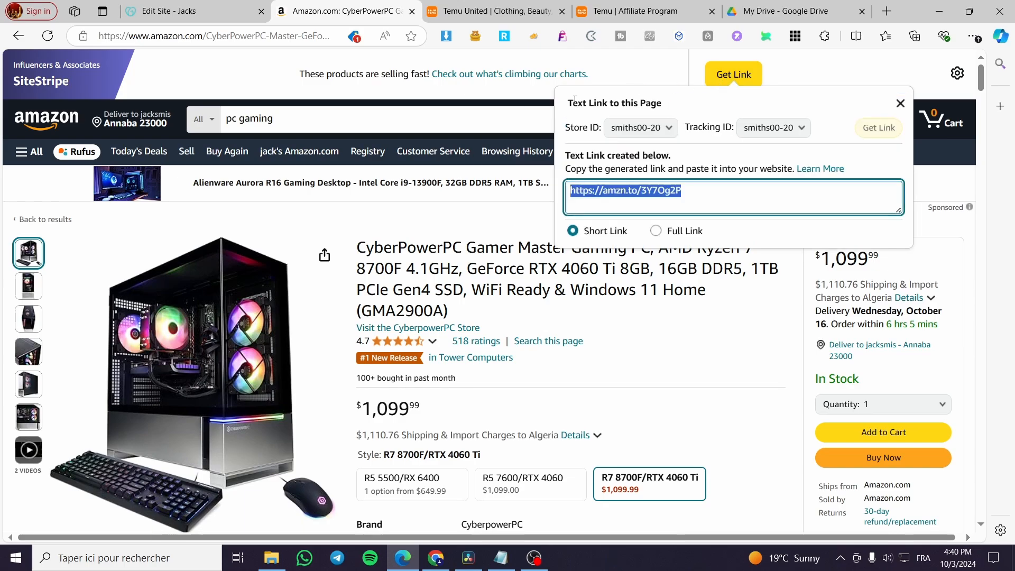
{"action": "left_click", "coordinate": [506, 213]}
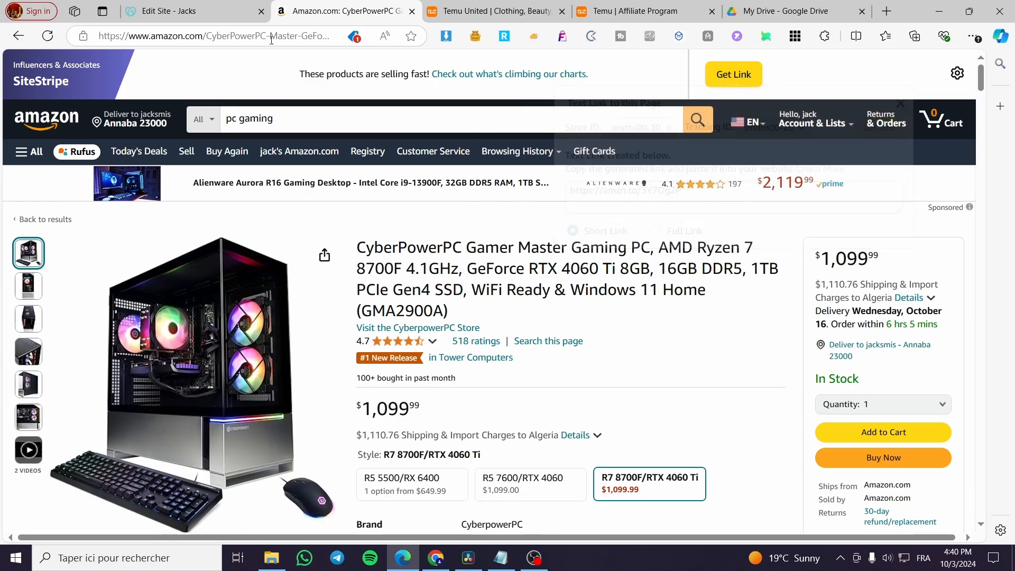
Return to the Jacks site editor and delete the Buttons section from the home page.
{"action": "left_click", "coordinate": [169, 10]}
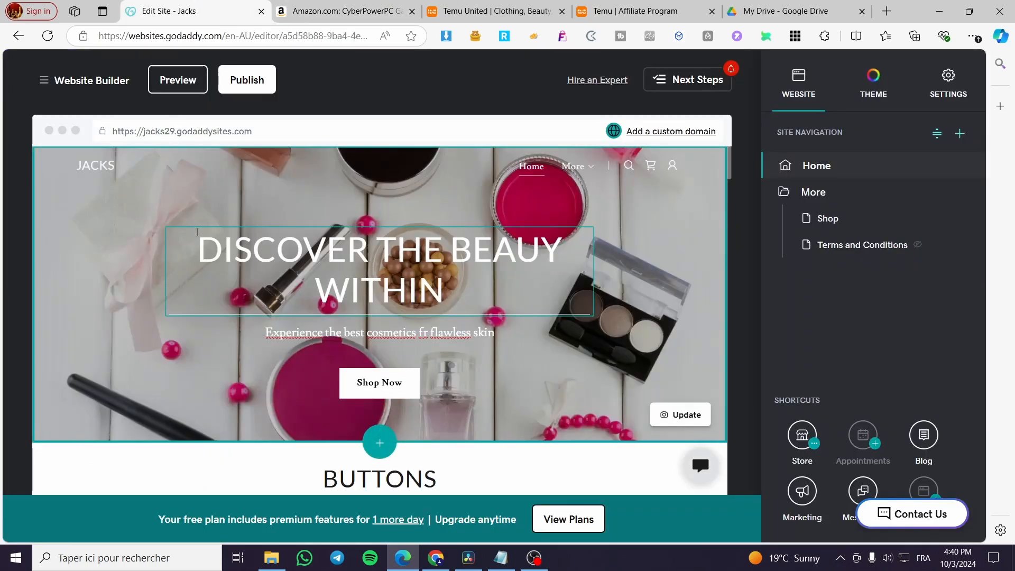
{"action": "scroll", "coordinate": [498, 265], "scroll_direction": "down", "scroll_amount": 6}
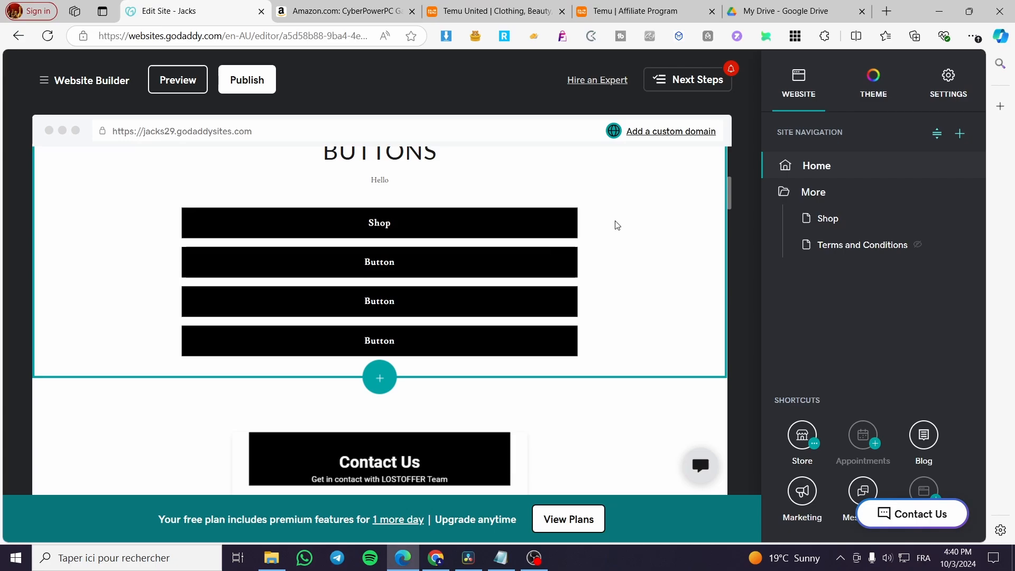
{"action": "left_click", "coordinate": [583, 235]}
{"action": "scroll", "coordinate": [545, 240], "scroll_direction": "up", "scroll_amount": 2}
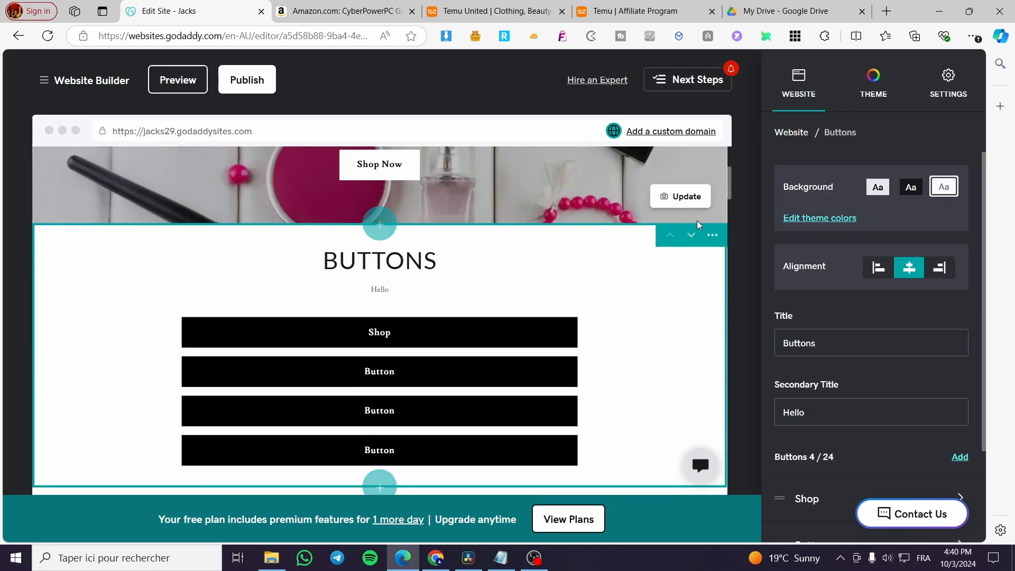
{"action": "left_click", "coordinate": [712, 235]}
{"action": "left_click", "coordinate": [711, 322]}
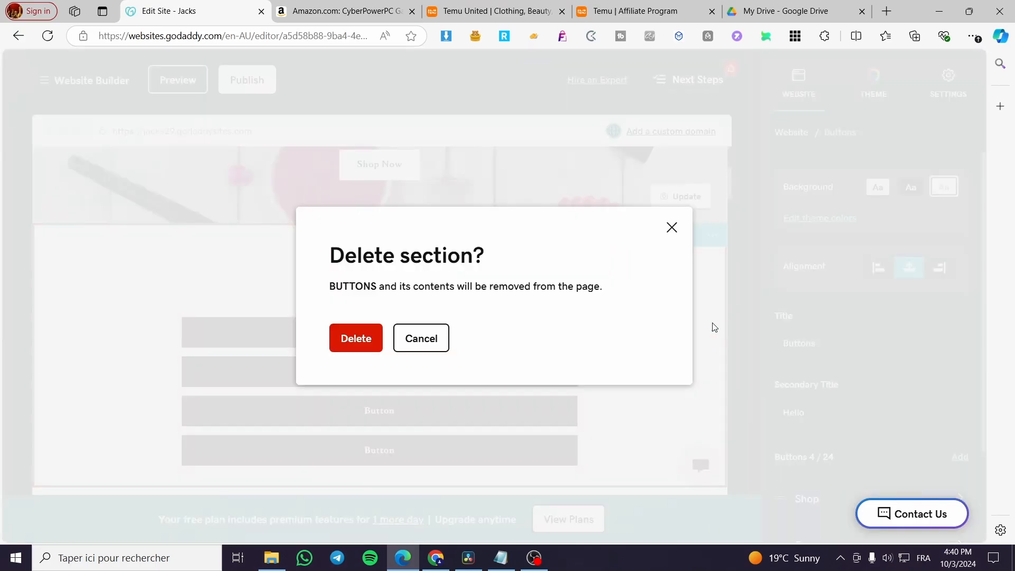
{"action": "left_click", "coordinate": [351, 338]}
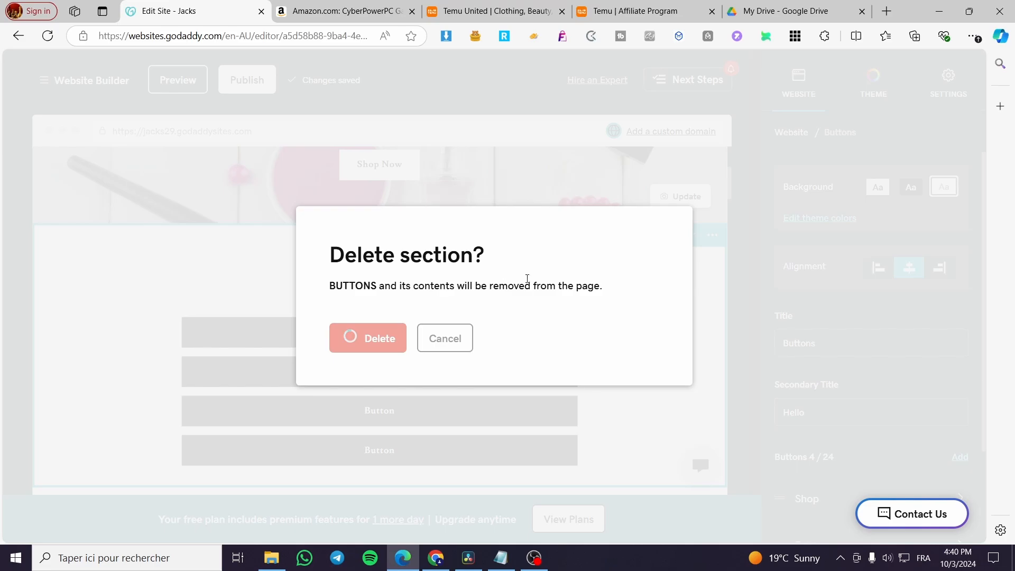
Replace the header's cover image with the uploaded product photo 71-zEebm3LL._AC_SL1500_ from Téléchargements.
{"action": "scroll", "coordinate": [498, 277], "scroll_direction": "up", "scroll_amount": 4}
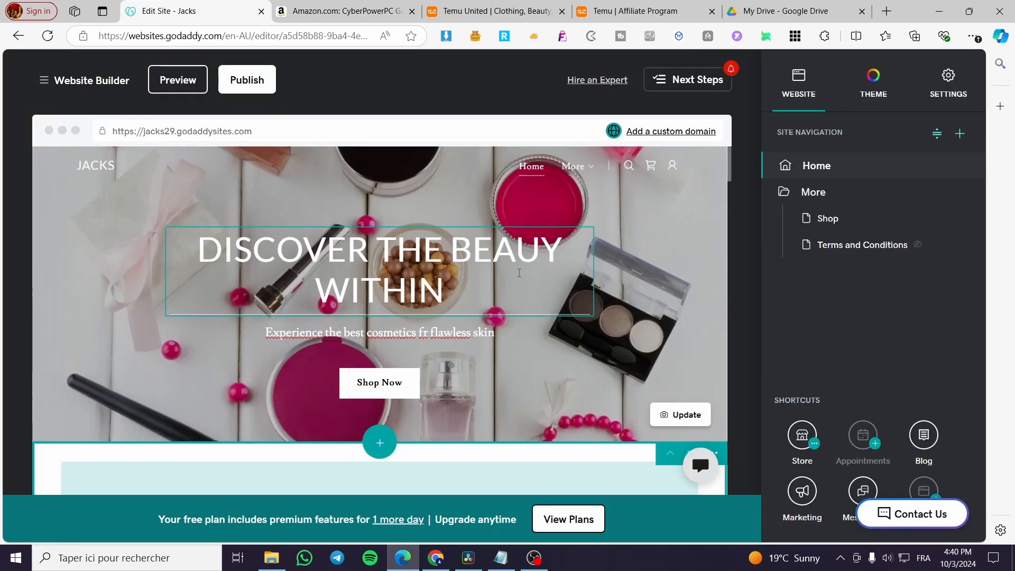
{"action": "left_click", "coordinate": [674, 221]}
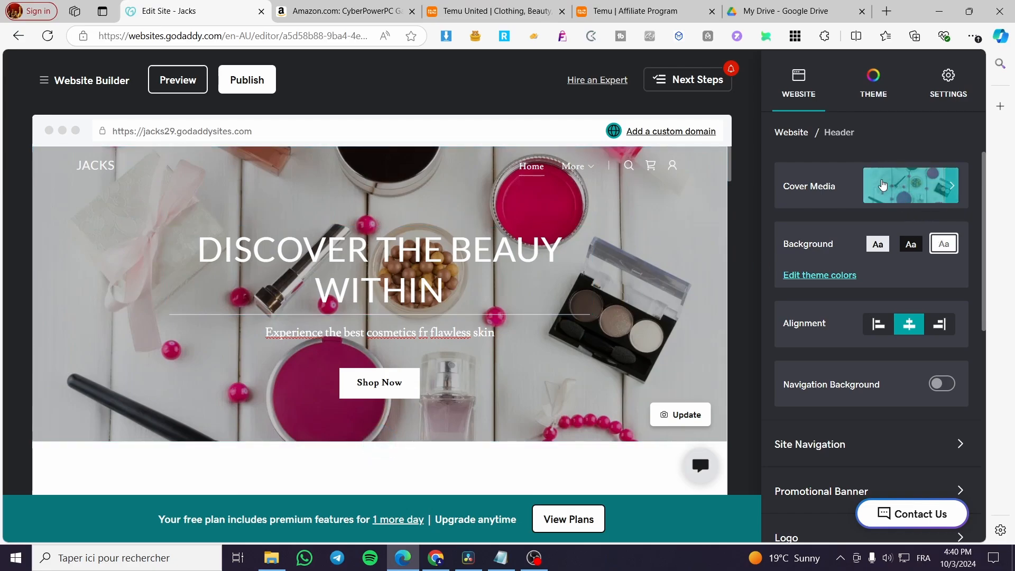
{"action": "left_click", "coordinate": [893, 186]}
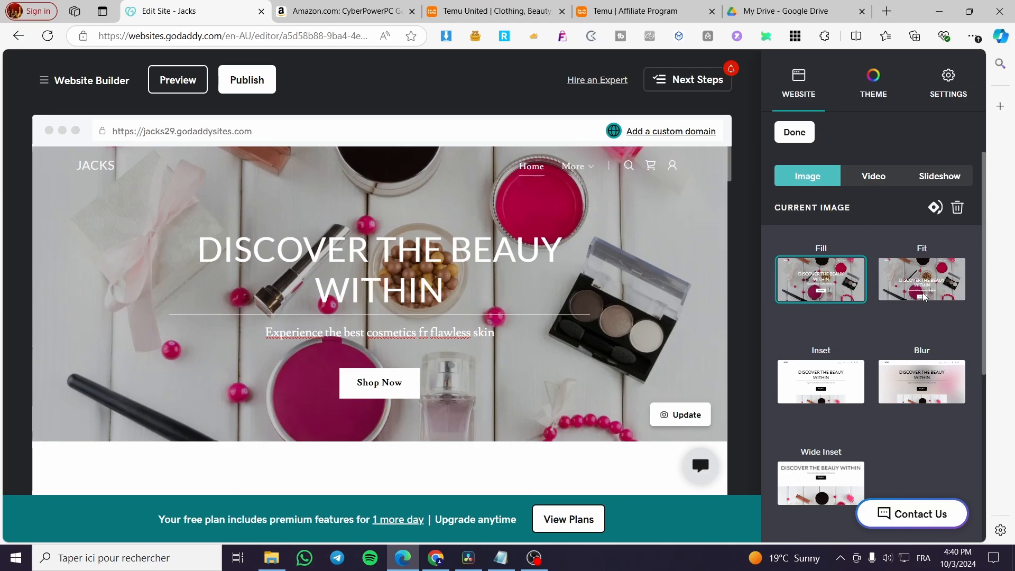
{"action": "scroll", "coordinate": [880, 457], "scroll_direction": "down", "scroll_amount": 3}
{"action": "scroll", "coordinate": [874, 429], "scroll_direction": "up", "scroll_amount": 3}
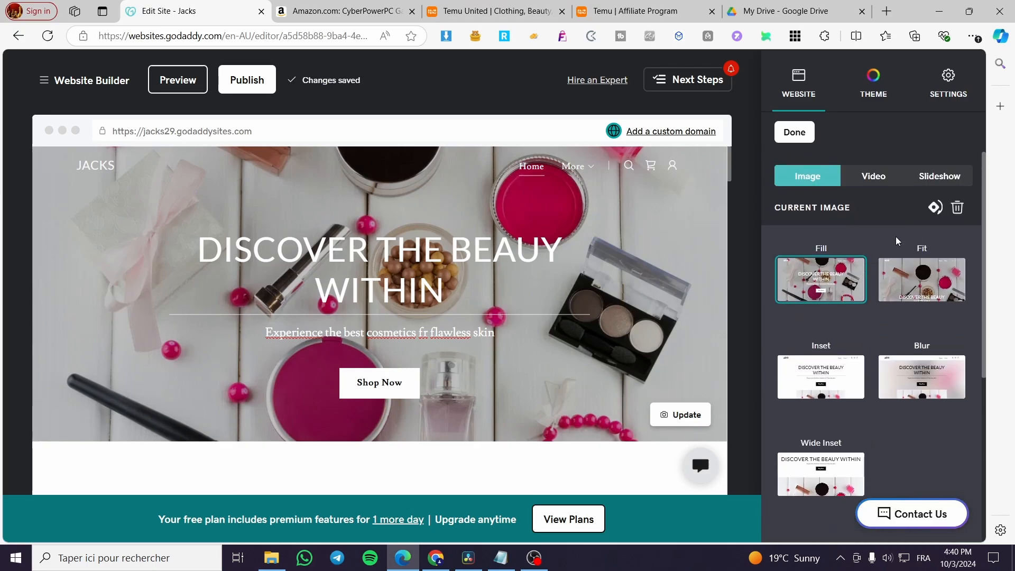
{"action": "left_click", "coordinate": [937, 209]}
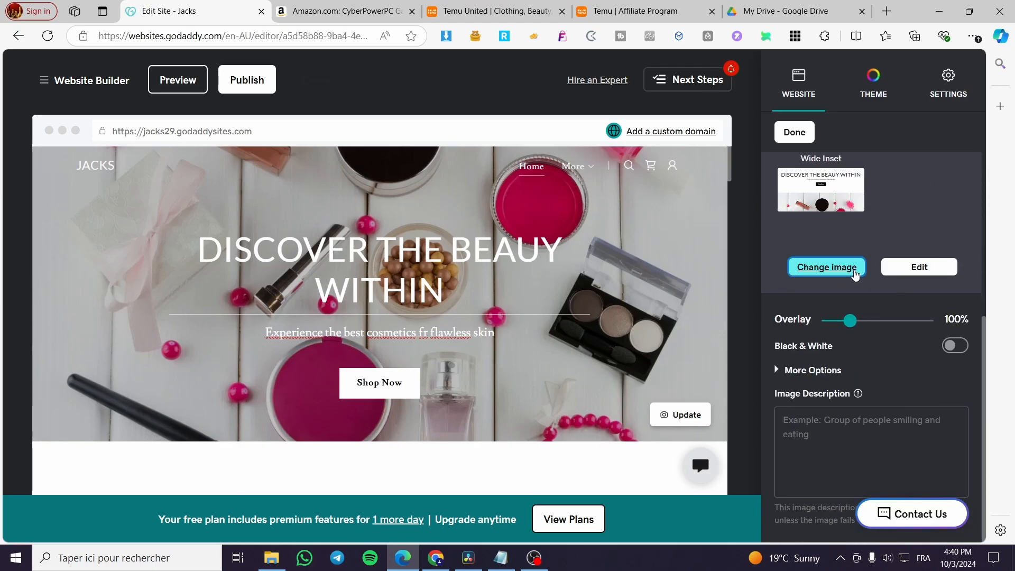
{"action": "left_click", "coordinate": [826, 268]}
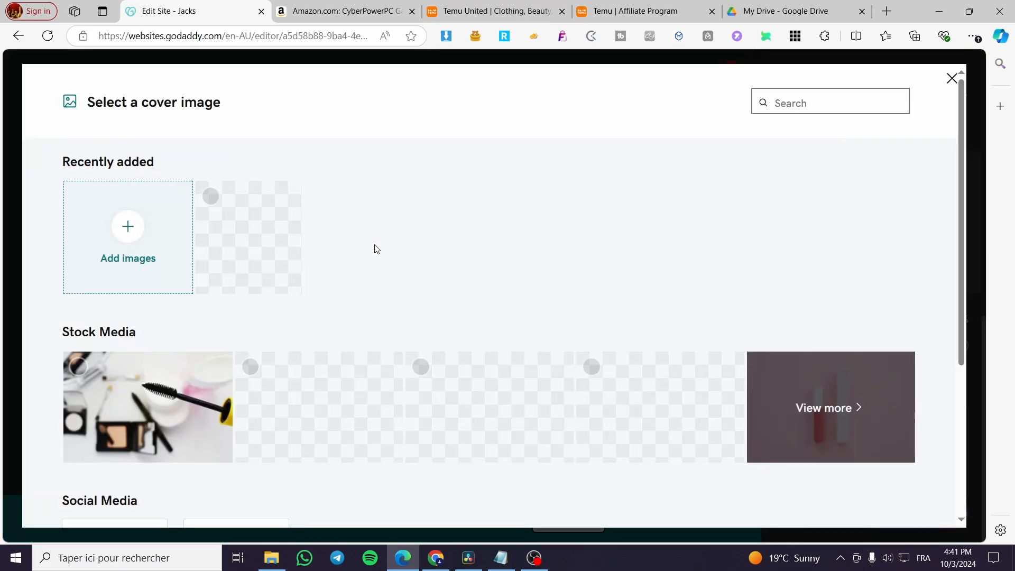
{"action": "left_click", "coordinate": [115, 228]}
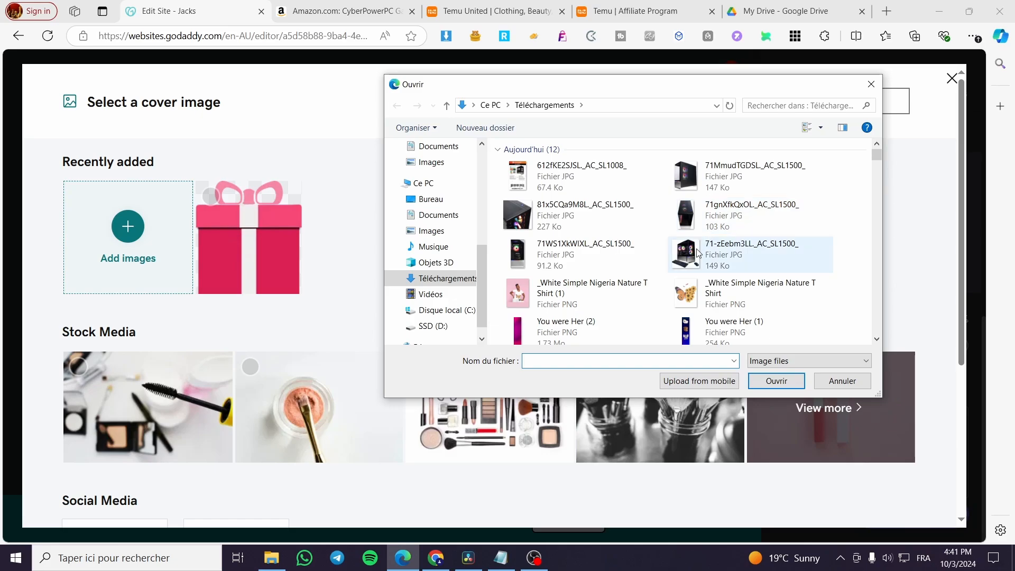
{"action": "double_click", "coordinate": [752, 248]}
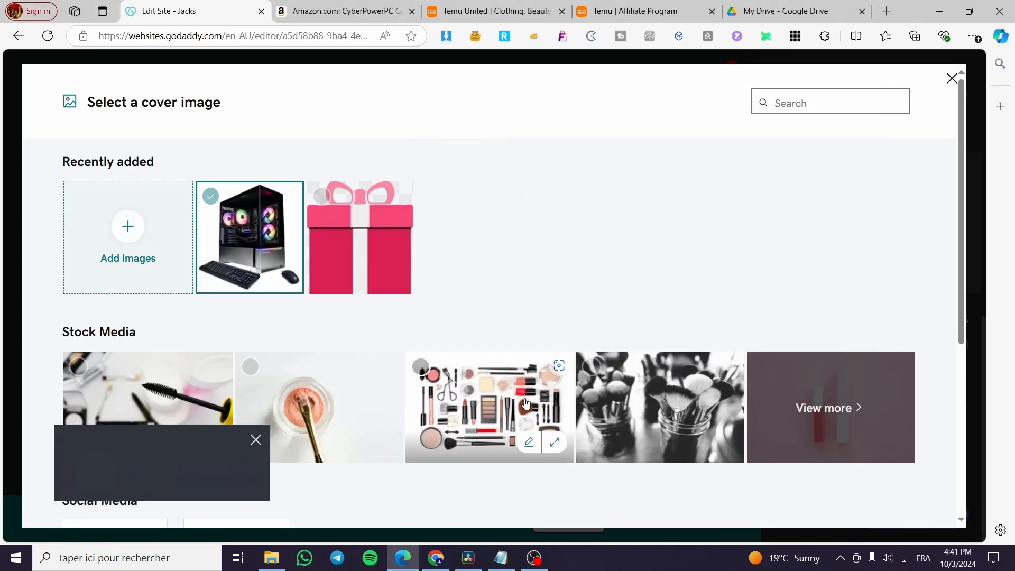
{"action": "left_click", "coordinate": [877, 505]}
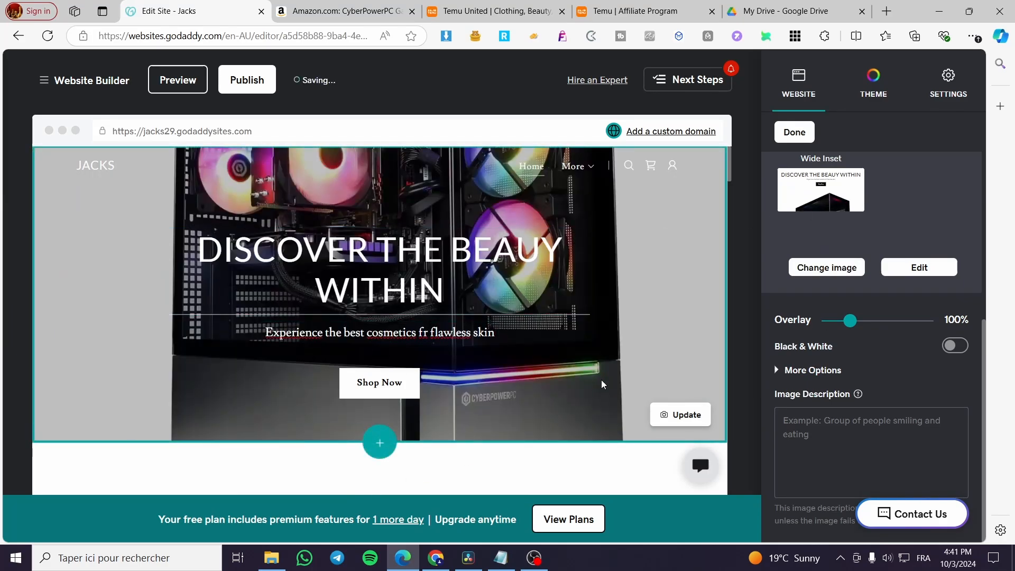
Replace the header headline with the product name copied from the Amazon page, "CyberPowerPC Gamer Master Gaming PC".
{"action": "left_click", "coordinate": [516, 248]}
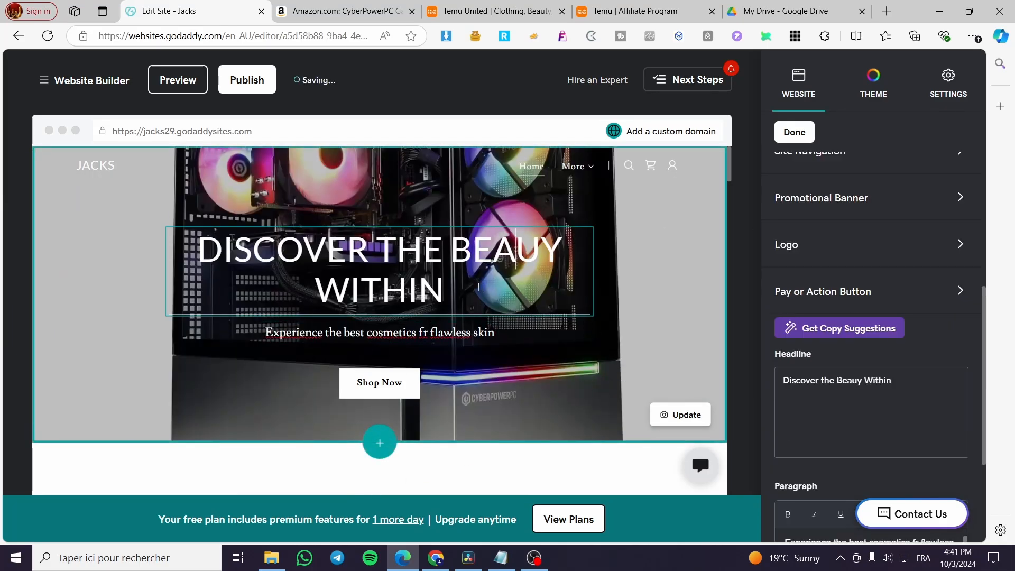
{"action": "left_click", "coordinate": [338, 8]}
{"action": "left_click_drag", "start_coordinate": [359, 248], "coordinate": [651, 252]}
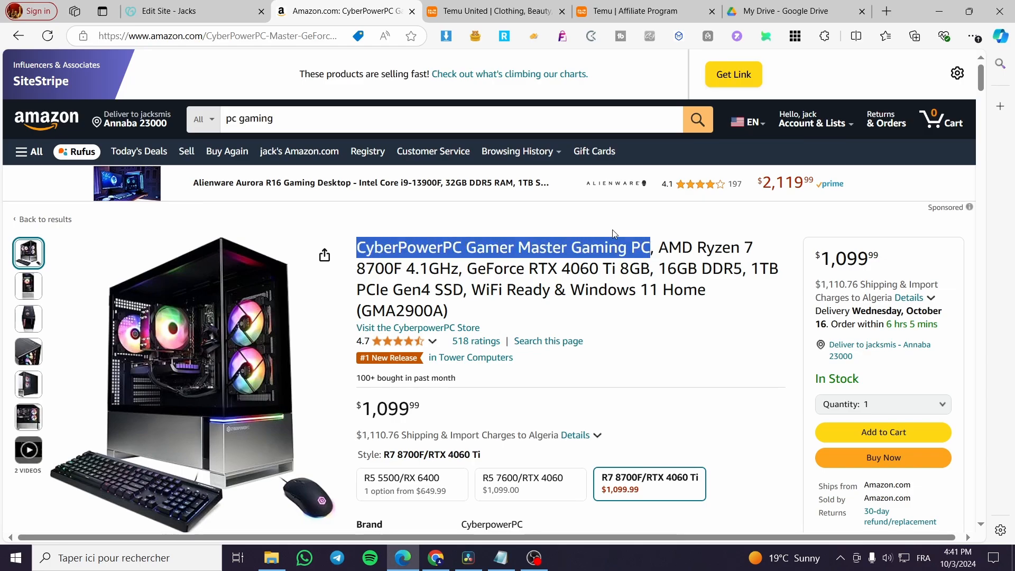
{"action": "left_click", "coordinate": [169, 11]}
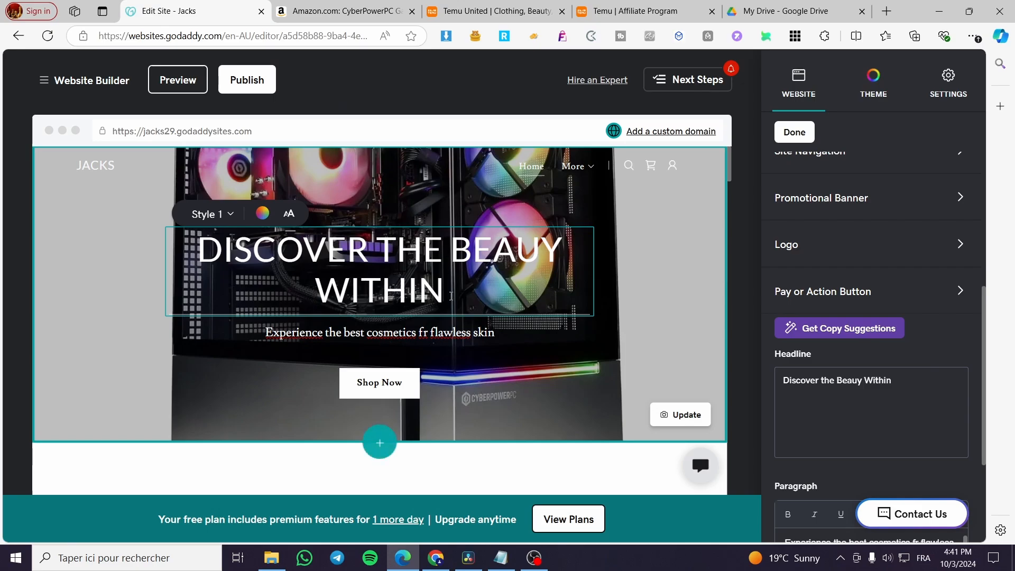
{"action": "left_click_drag", "start_coordinate": [445, 290], "coordinate": [198, 250]}
{"action": "type", "text": "CYBERPOWERPC GAMER MASTER GAMING PC"}
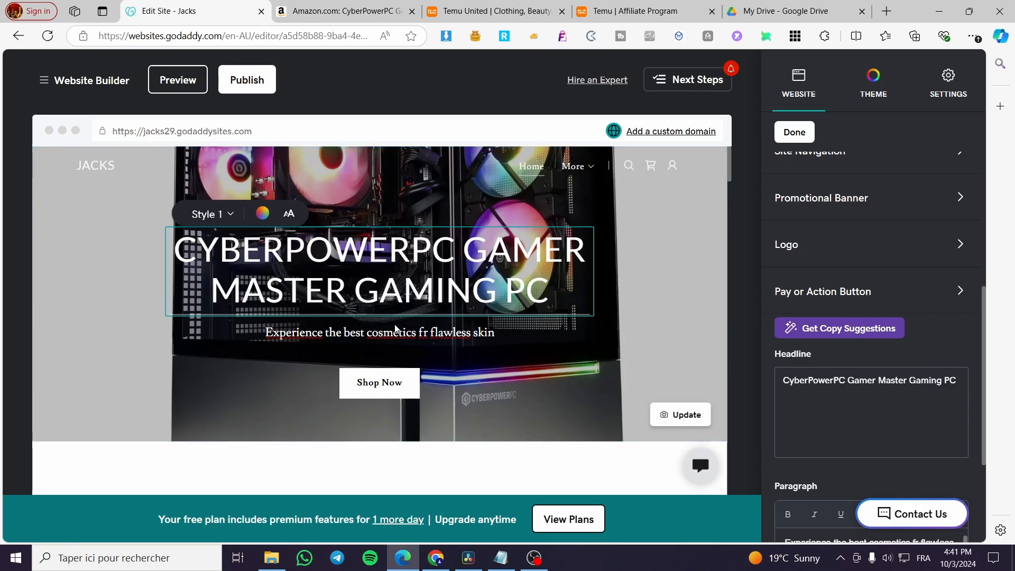
Delete the header's cosmetics paragraph and turn off its Shop Now action button.
{"action": "left_click", "coordinate": [497, 332]}
{"action": "left_click_drag", "start_coordinate": [497, 332], "coordinate": [246, 335]}
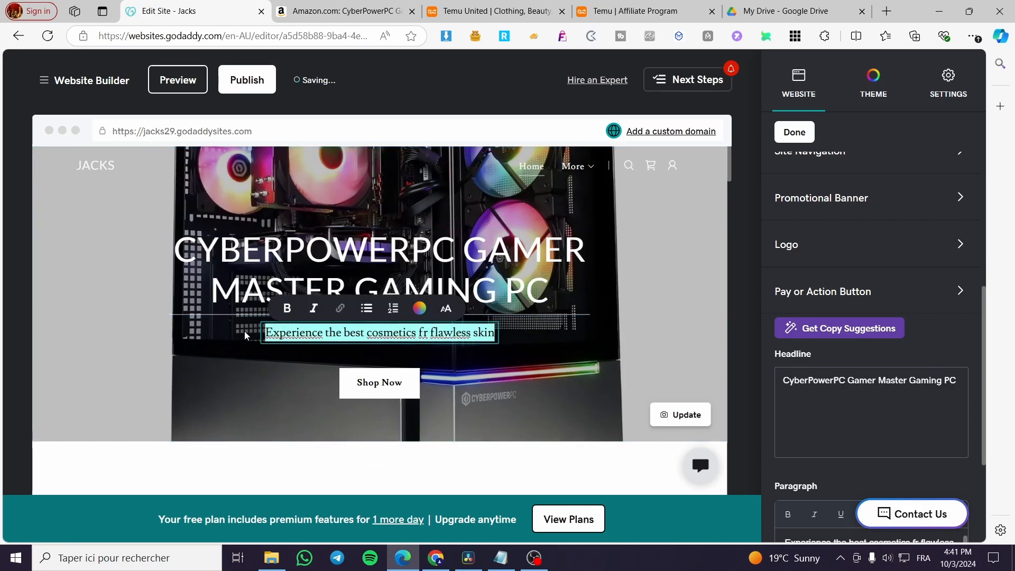
{"action": "key", "text": "BackSpace"}
{"action": "left_click", "coordinate": [373, 384]}
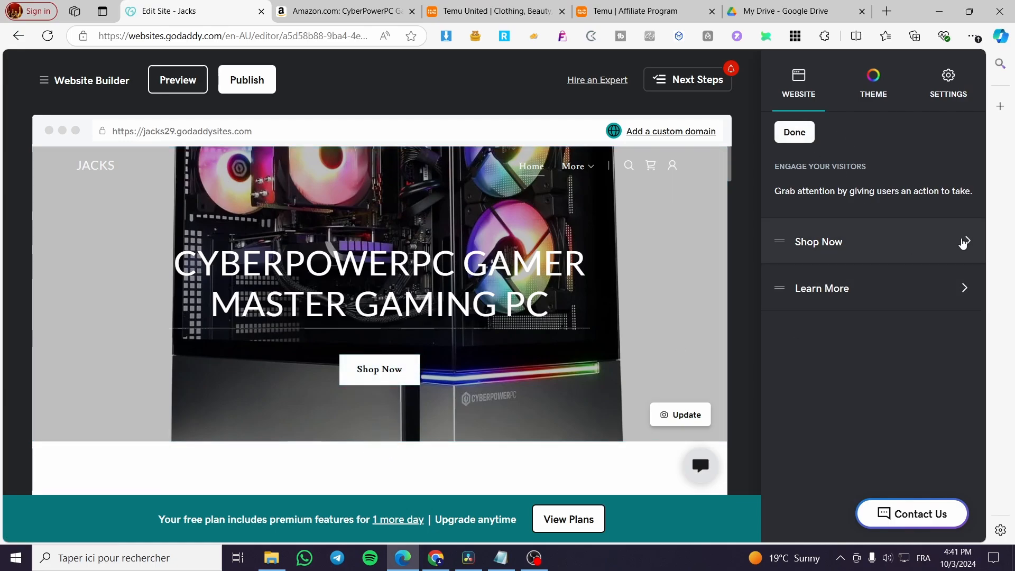
{"action": "left_click", "coordinate": [964, 243]}
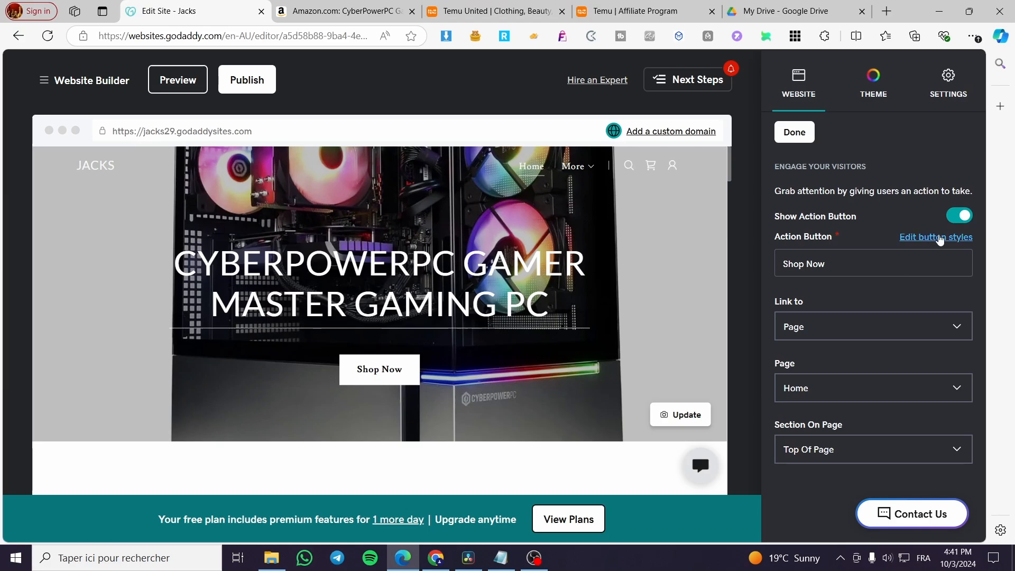
{"action": "left_click", "coordinate": [964, 217]}
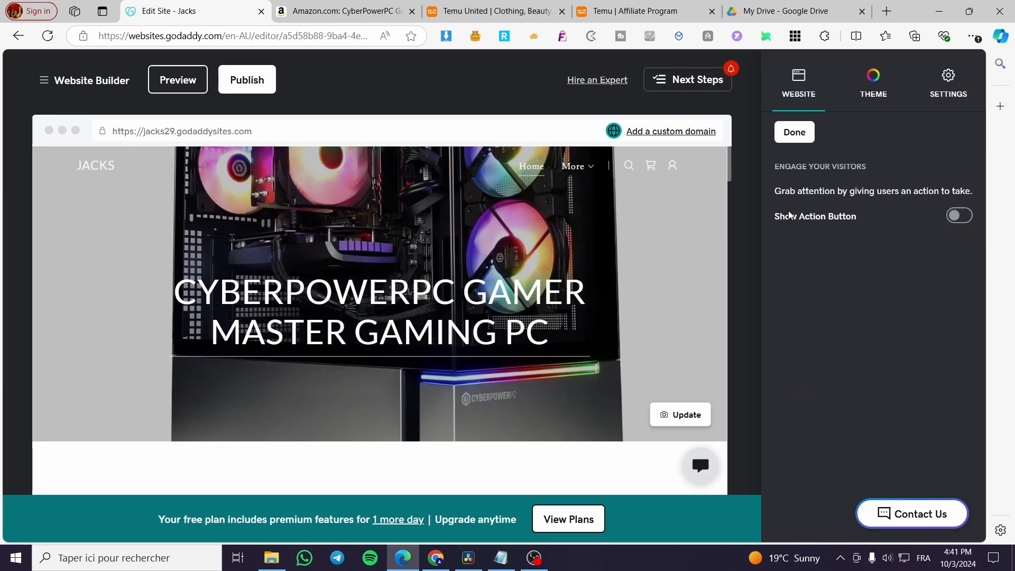
Add a Photo Gallery section with the thumbnail slideshow layout directly below the header on the home page.
{"action": "scroll", "coordinate": [466, 403], "scroll_direction": "down", "scroll_amount": 3}
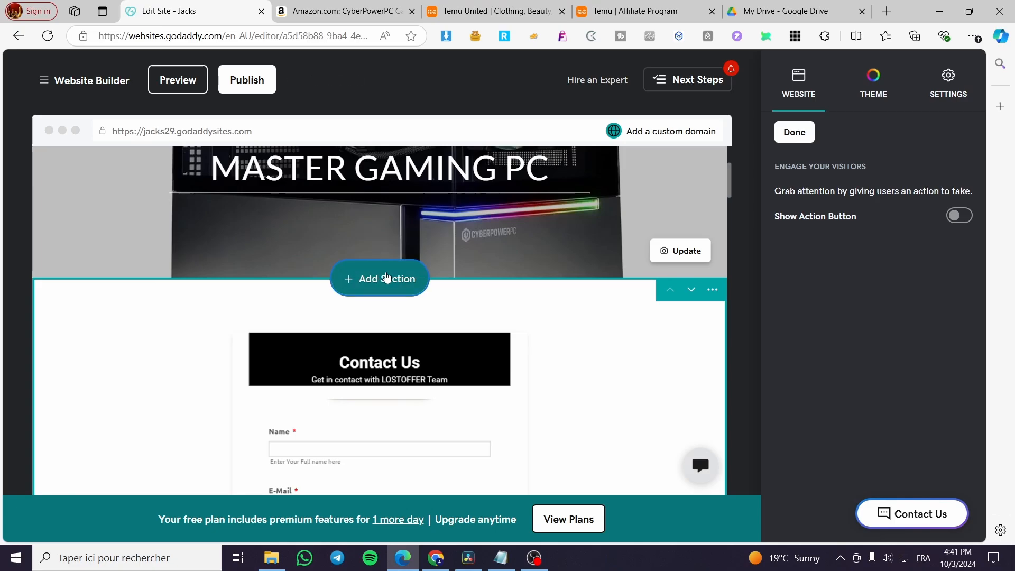
{"action": "left_click", "coordinate": [388, 278]}
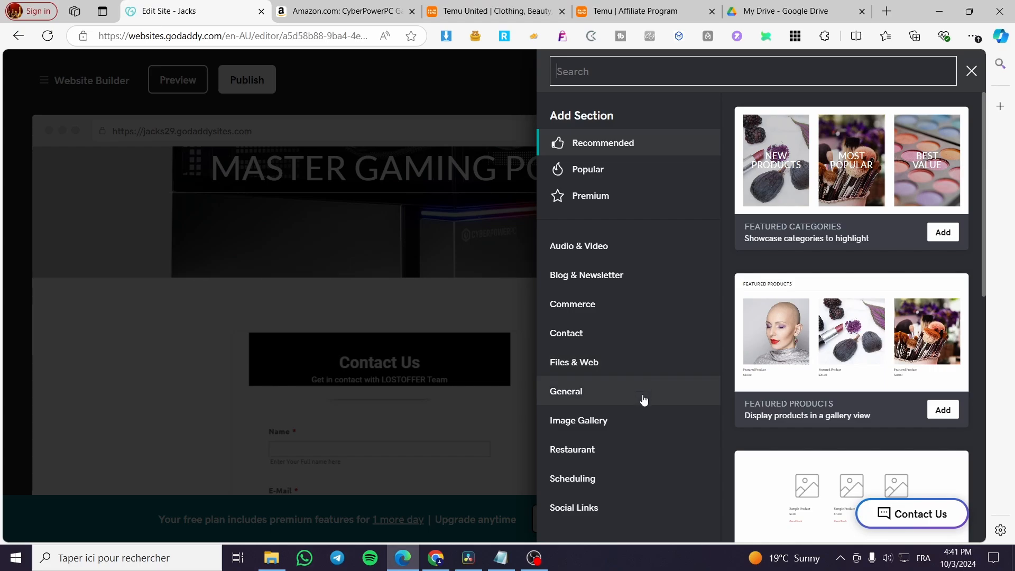
{"action": "left_click", "coordinate": [601, 425]}
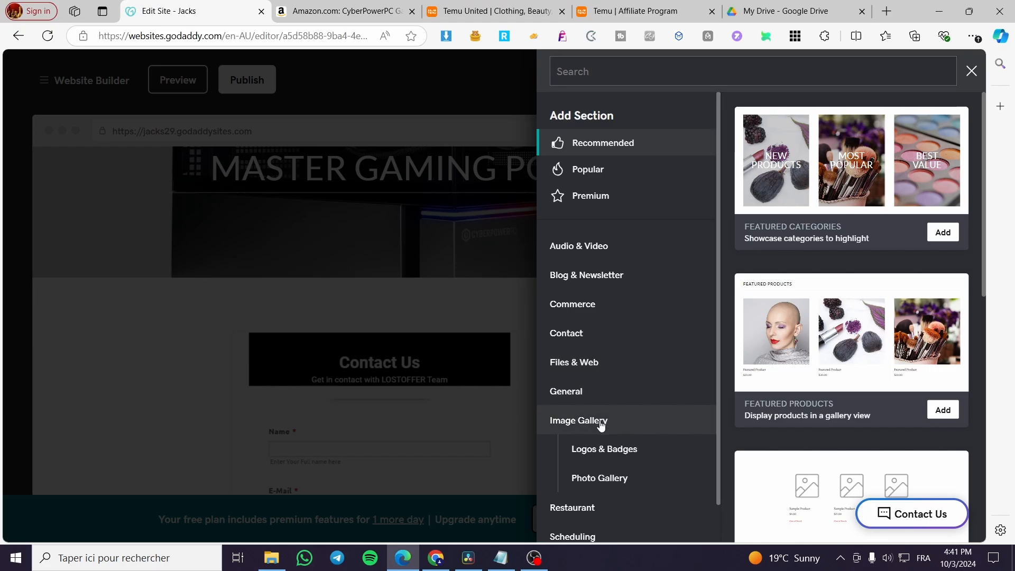
{"action": "left_click", "coordinate": [628, 461]}
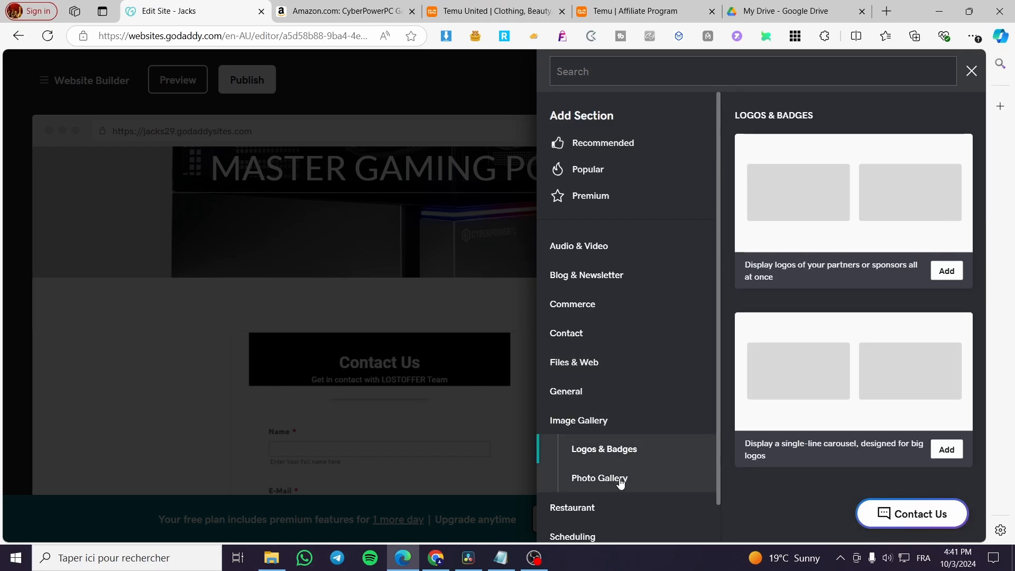
{"action": "left_click", "coordinate": [620, 480]}
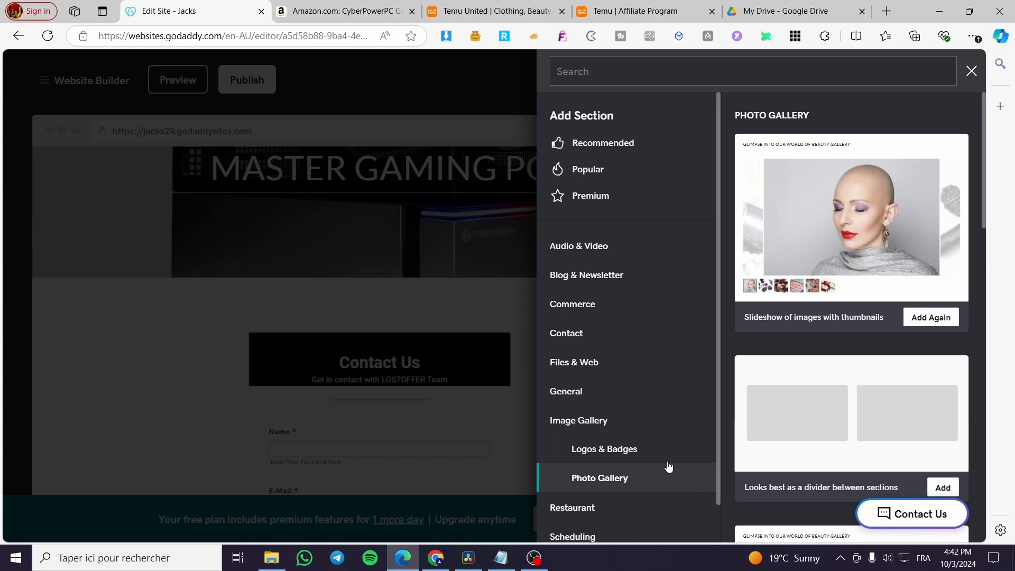
{"action": "scroll", "coordinate": [855, 399], "scroll_direction": "down", "scroll_amount": 9}
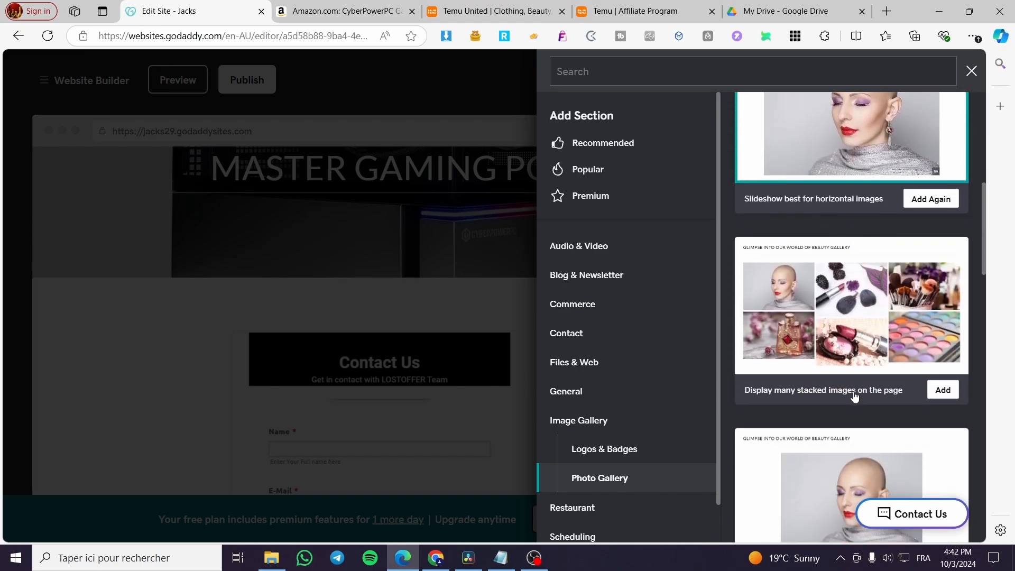
{"action": "scroll", "coordinate": [854, 397], "scroll_direction": "up", "scroll_amount": 8}
{"action": "left_click", "coordinate": [849, 232]}
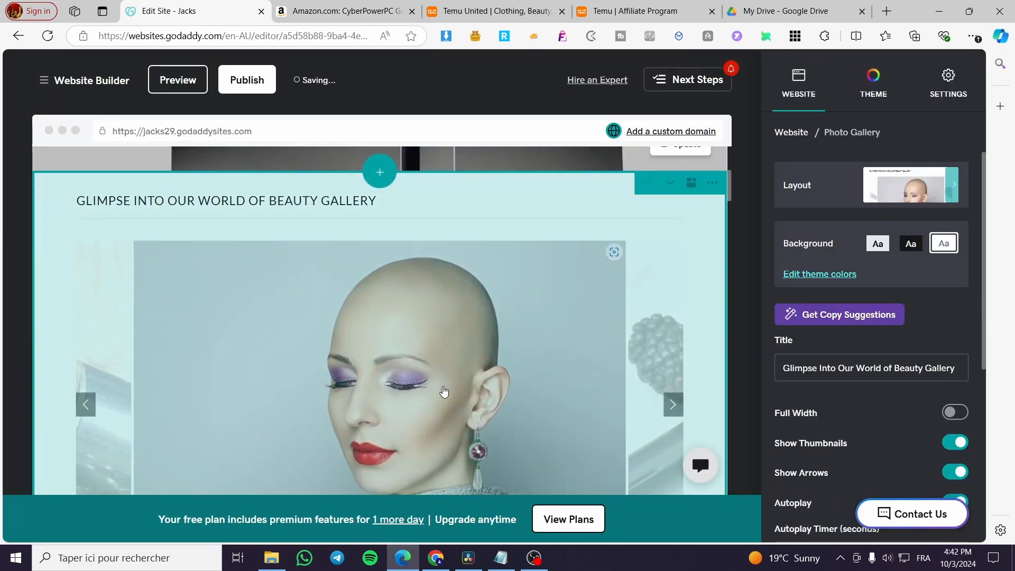
Upload the six CyberPowerPC product photos from Téléchargements through the image picker of a new gallery image.
{"action": "left_click", "coordinate": [555, 401]}
{"action": "left_click", "coordinate": [816, 522]}
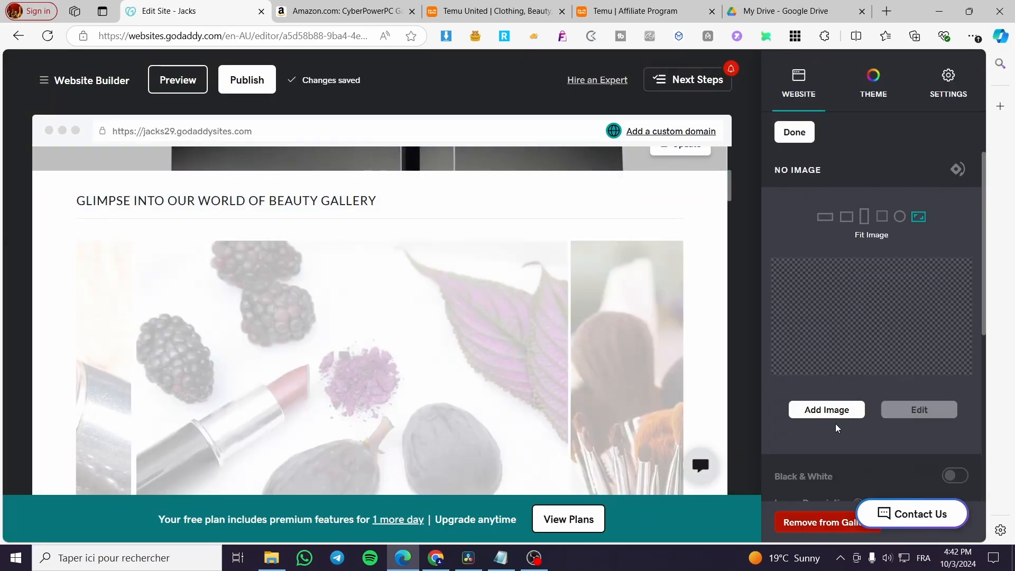
{"action": "left_click", "coordinate": [827, 410]}
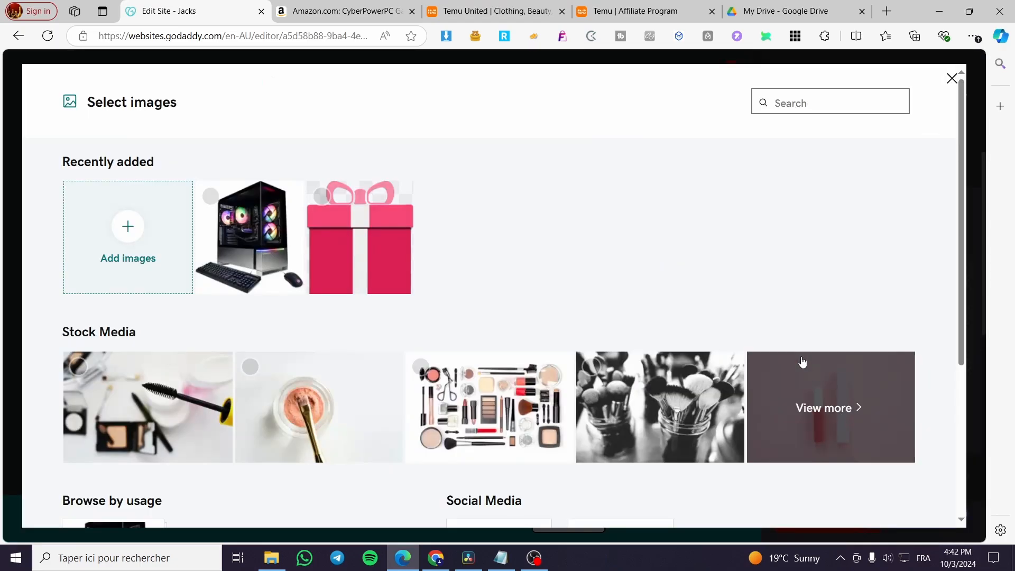
{"action": "left_click", "coordinate": [129, 227]}
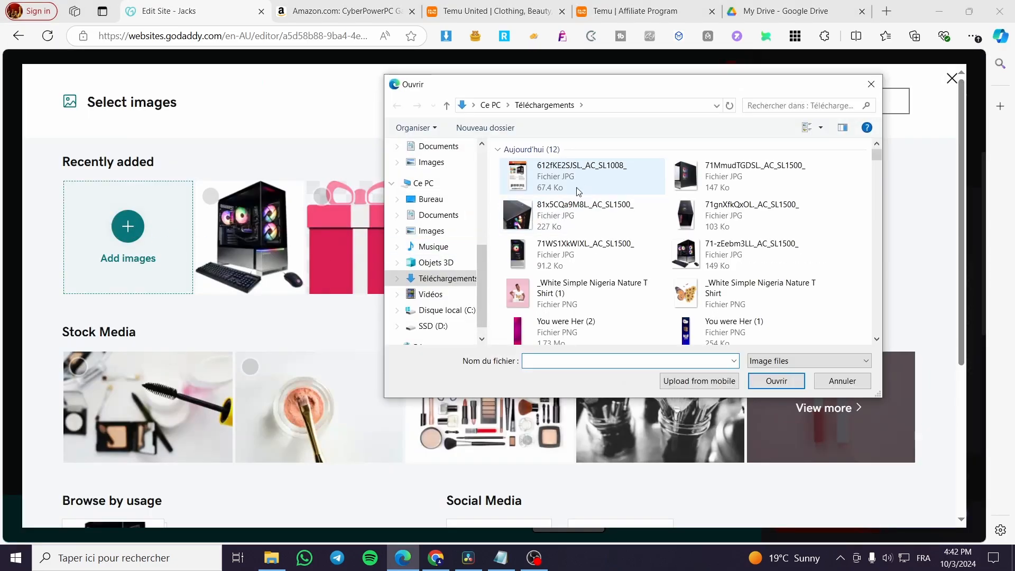
{"action": "left_click", "coordinate": [577, 212]}
{"action": "left_click", "coordinate": [725, 218], "text": "shift"}
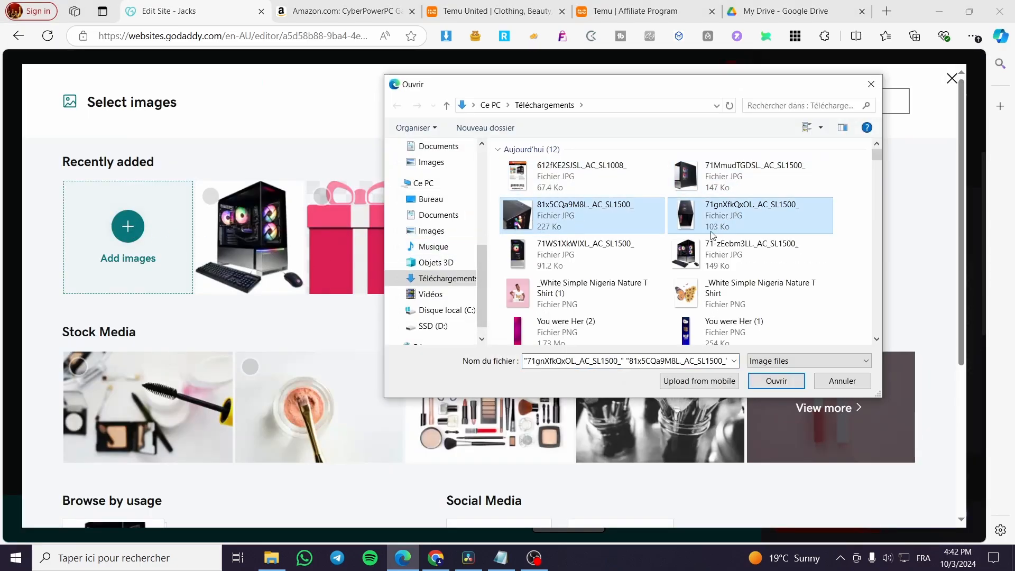
{"action": "left_click", "coordinate": [568, 249]}
{"action": "left_click", "coordinate": [570, 213], "text": "ctrl"}
{"action": "left_click", "coordinate": [582, 180], "text": "ctrl"}
{"action": "left_click", "coordinate": [696, 184], "text": "ctrl"}
{"action": "left_click", "coordinate": [707, 218], "text": "ctrl"}
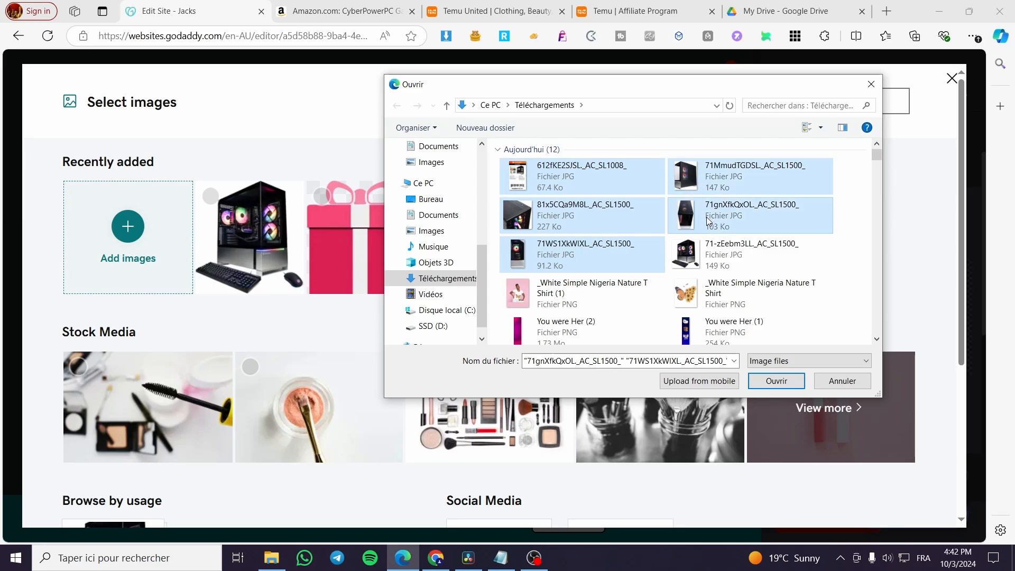
{"action": "left_click", "coordinate": [712, 255], "text": "ctrl"}
{"action": "left_click", "coordinate": [776, 381]}
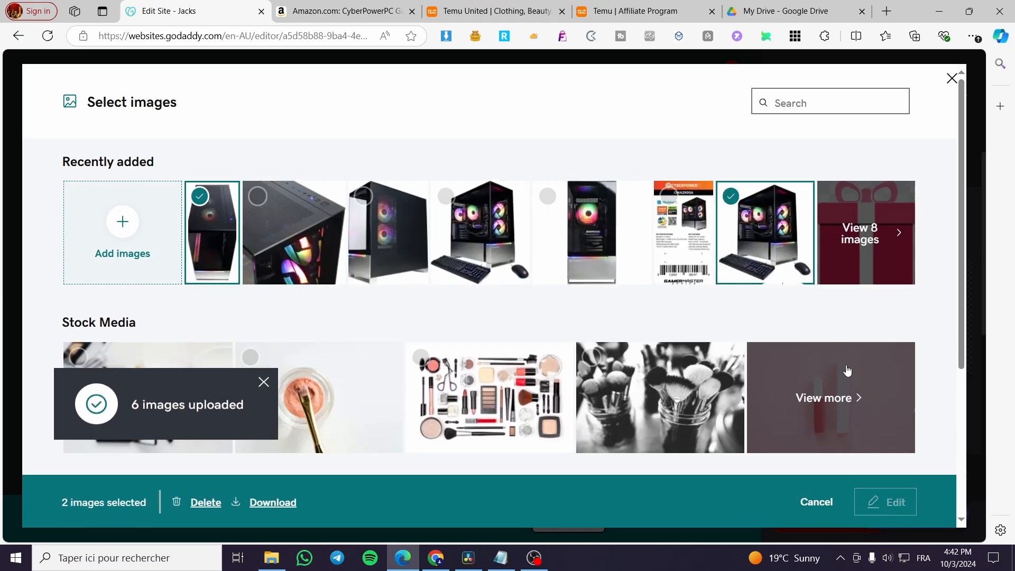
{"action": "left_click", "coordinate": [893, 503]}
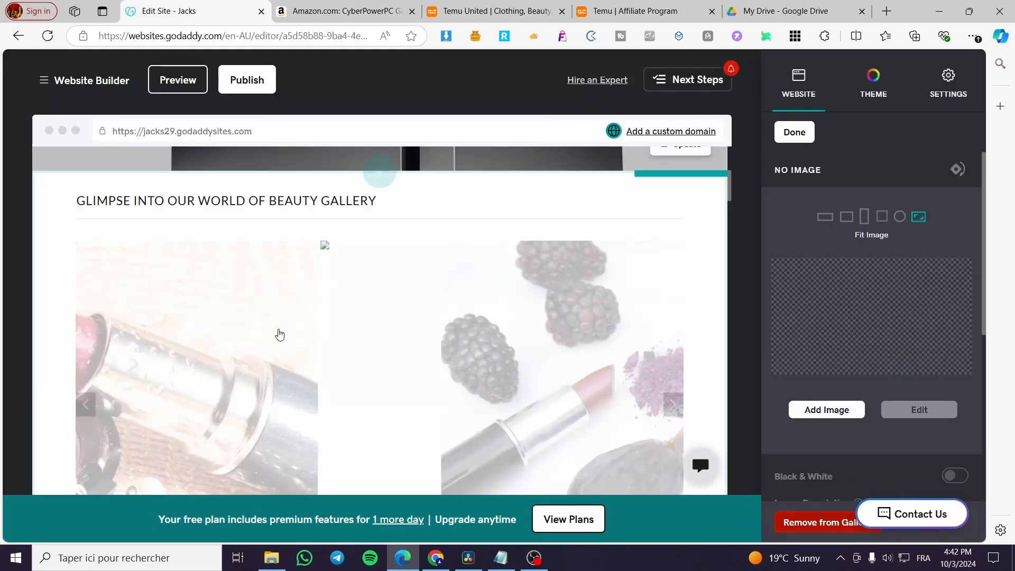
Reopen the image picker for the gallery image and select all seven recently added PC photos.
{"action": "scroll", "coordinate": [195, 376], "scroll_direction": "down", "scroll_amount": 2}
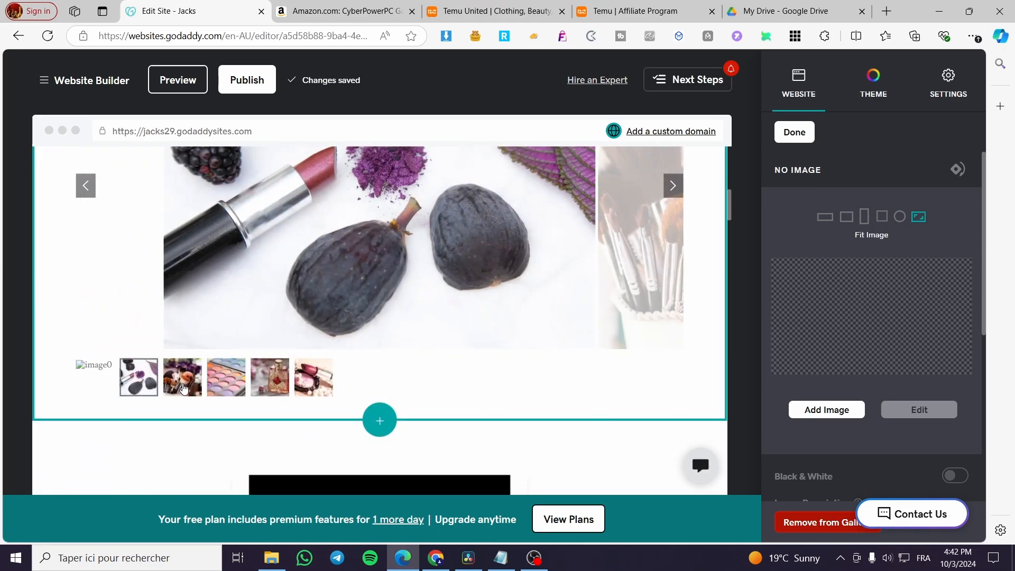
{"action": "left_click", "coordinate": [184, 389]}
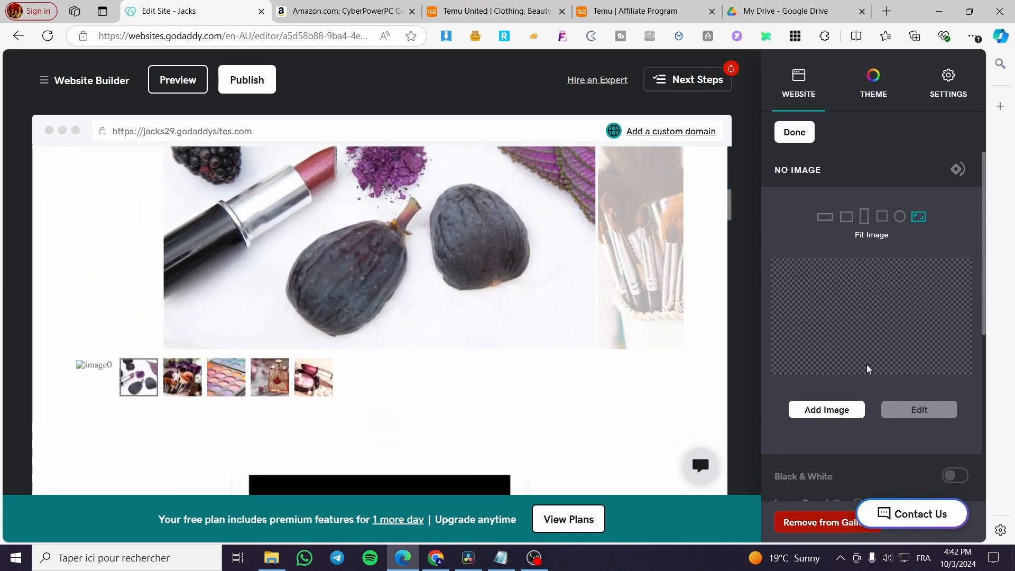
{"action": "left_click", "coordinate": [826, 411]}
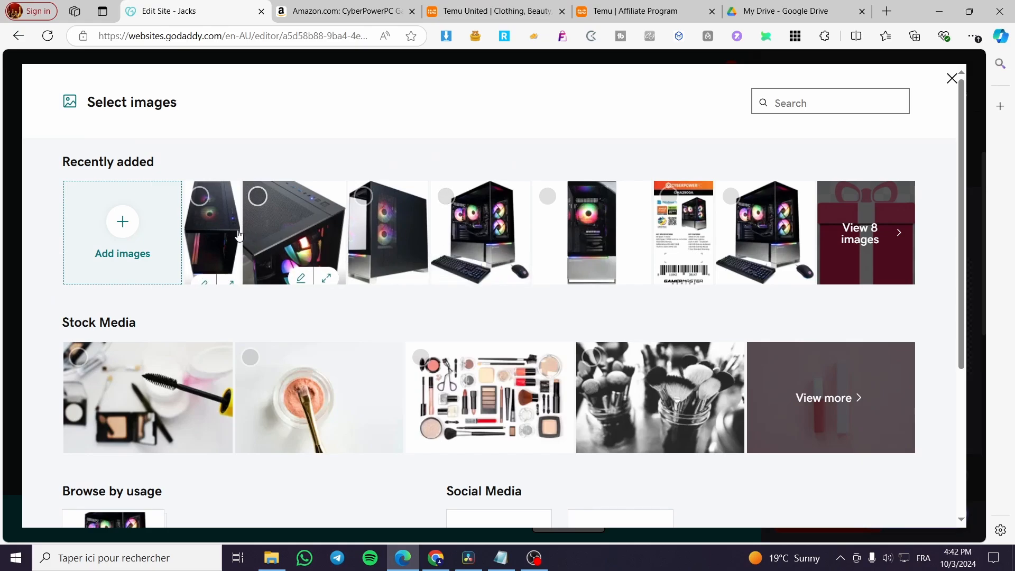
{"action": "left_click", "coordinate": [212, 233]}
{"action": "left_click", "coordinate": [294, 232]}
{"action": "left_click", "coordinate": [398, 234]}
{"action": "left_click", "coordinate": [480, 233]}
{"action": "left_click", "coordinate": [591, 233]}
{"action": "left_click", "coordinate": [683, 233]}
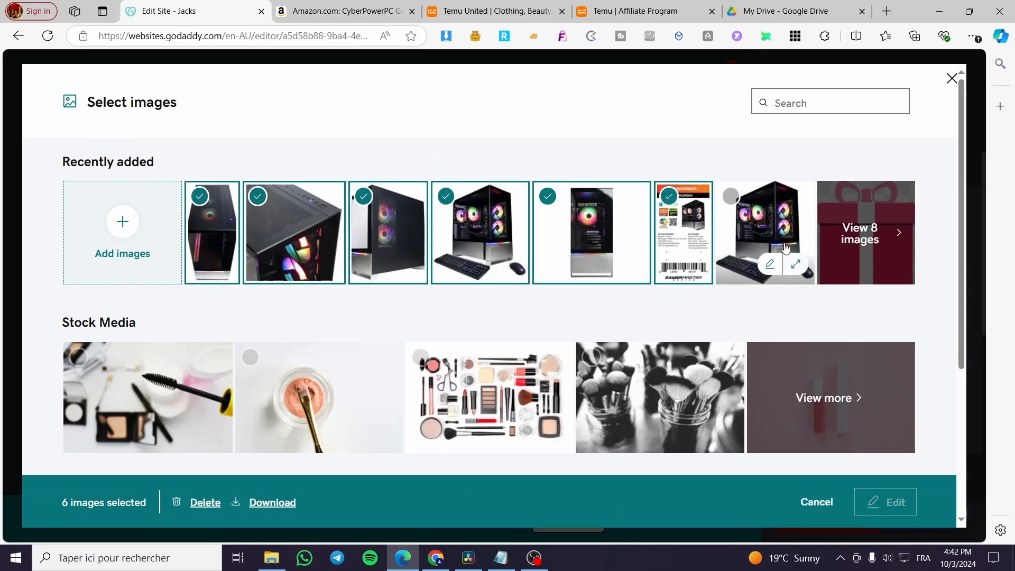
{"action": "left_click", "coordinate": [764, 232]}
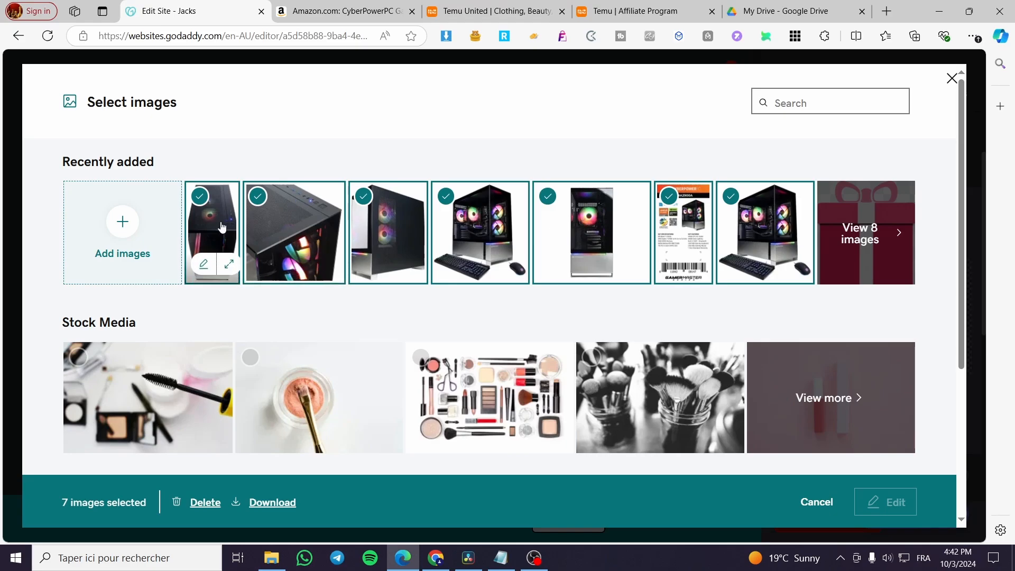
Reduce the selection to the angled side-view photo of the PC case and insert it into the gallery.
{"action": "left_click", "coordinate": [294, 232]}
{"action": "left_click", "coordinate": [683, 232]}
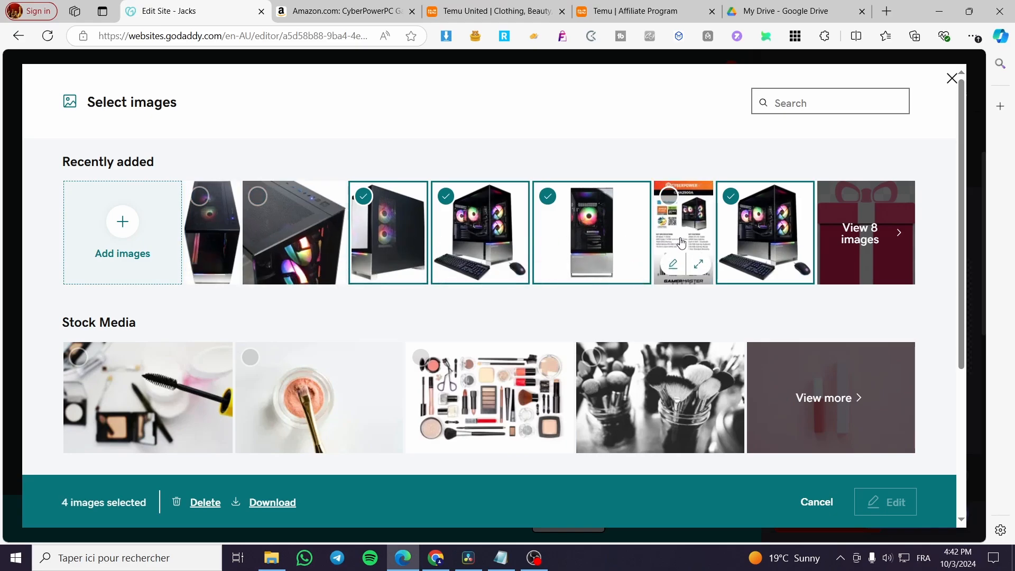
{"action": "left_click", "coordinate": [764, 232]}
{"action": "left_click", "coordinate": [631, 243]}
{"action": "left_click", "coordinate": [479, 233]}
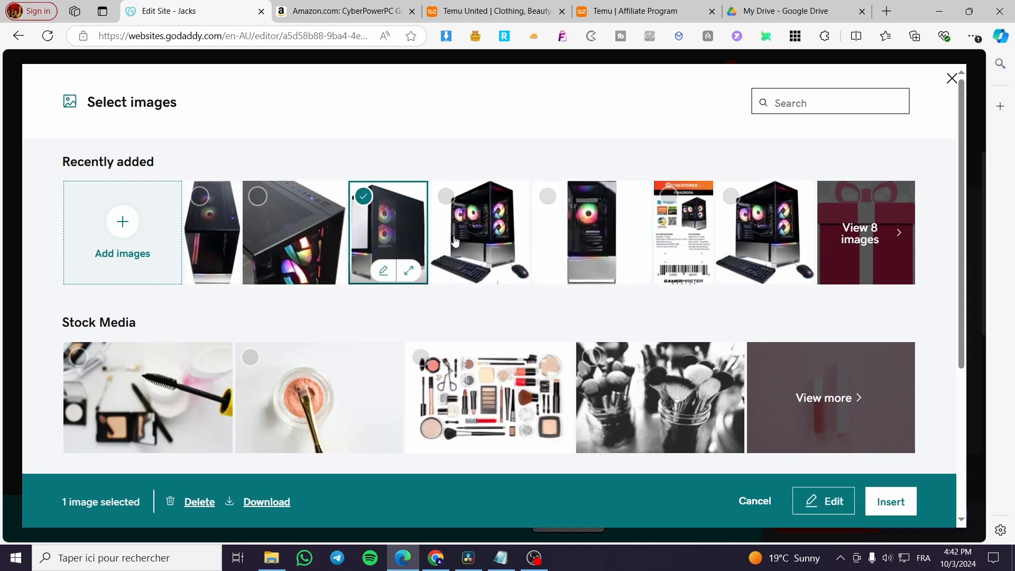
{"action": "left_click", "coordinate": [479, 238]}
{"action": "left_click", "coordinate": [491, 238]}
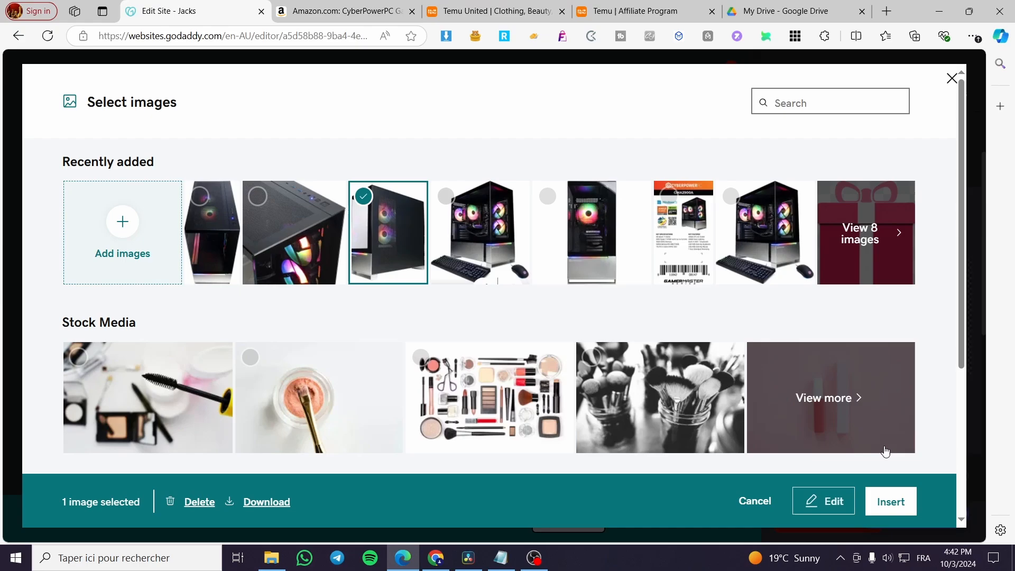
{"action": "left_click", "coordinate": [891, 508]}
Insert the front-view PC photo and the product specification label photo as gallery images, one at a time.
{"action": "left_click", "coordinate": [185, 386]}
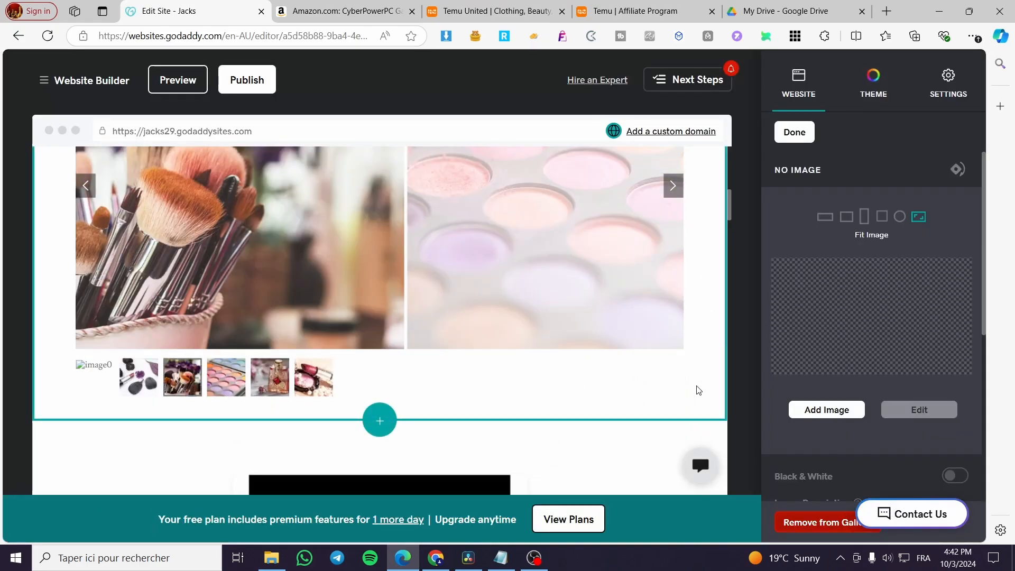
{"action": "left_click", "coordinate": [825, 410]}
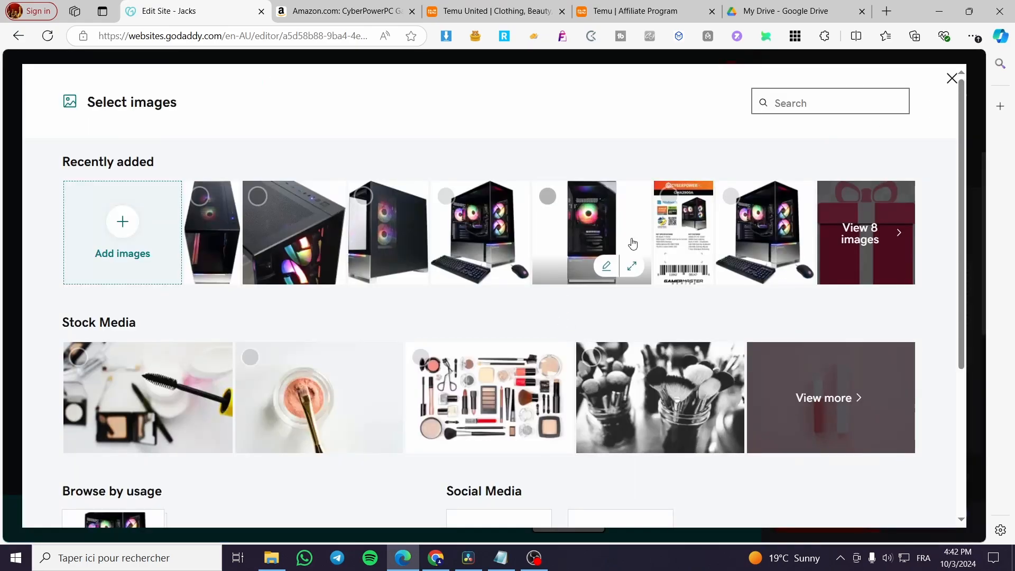
{"action": "left_click", "coordinate": [592, 233]}
{"action": "left_click", "coordinate": [891, 509]}
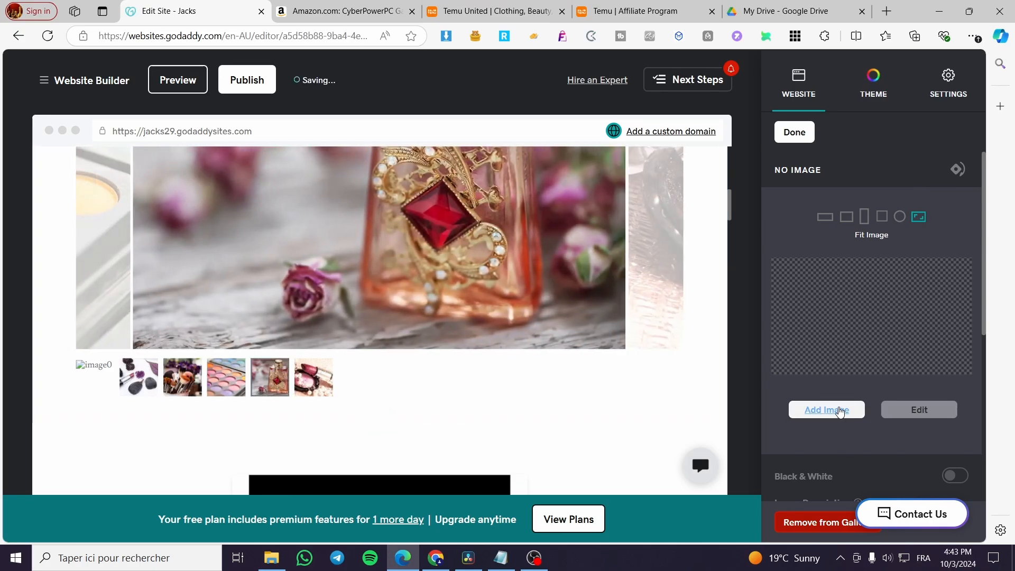
{"action": "left_click", "coordinate": [818, 411]}
{"action": "left_click", "coordinate": [684, 232]}
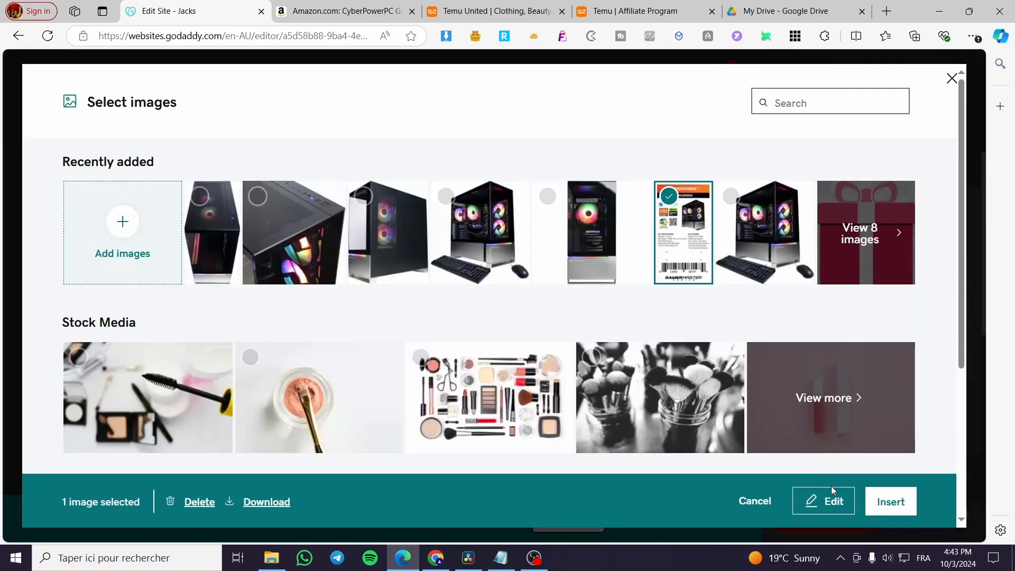
{"action": "left_click", "coordinate": [892, 508]}
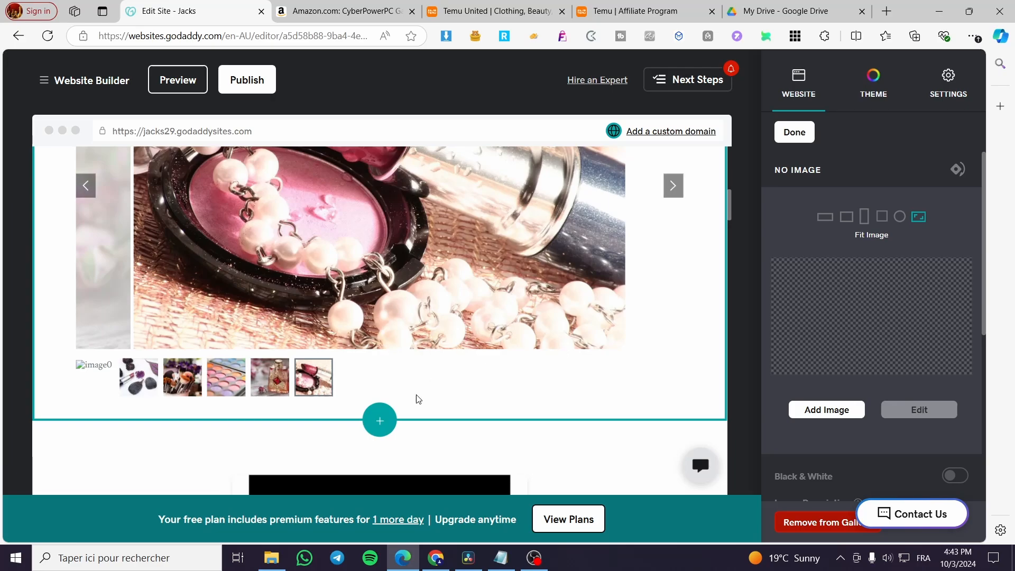
Review the header and page through the photo gallery slideshow to check how the PC photos are displayed.
{"action": "scroll", "coordinate": [392, 380], "scroll_direction": "up", "scroll_amount": 2}
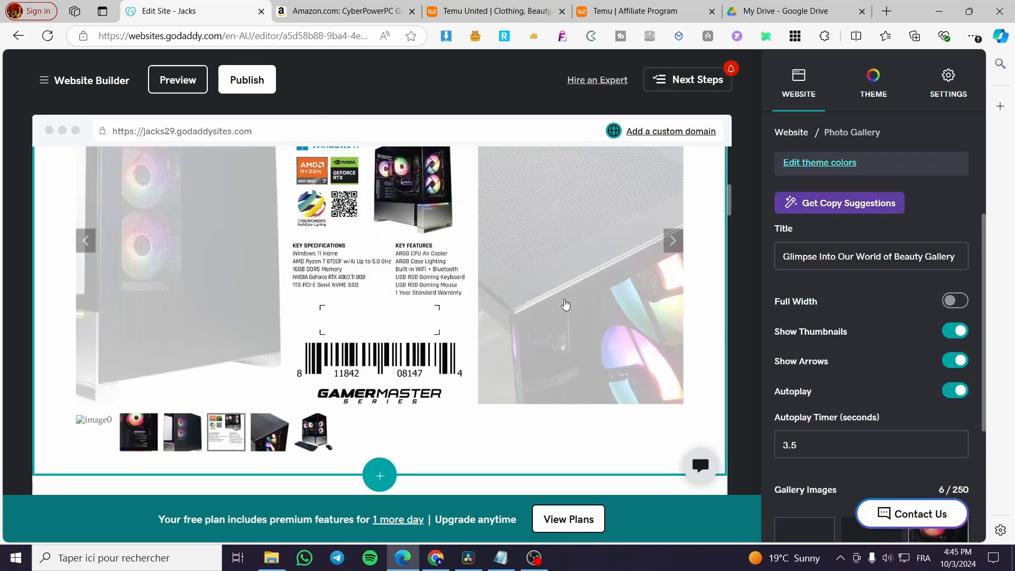
{"action": "scroll", "coordinate": [526, 308], "scroll_direction": "up", "scroll_amount": 3}
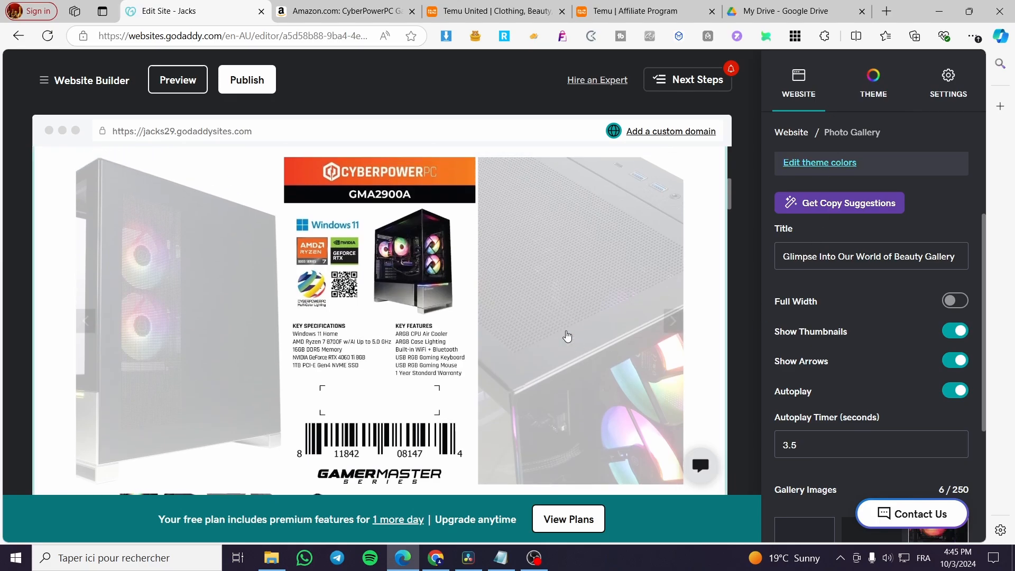
{"action": "scroll", "coordinate": [423, 291], "scroll_direction": "up", "scroll_amount": 5}
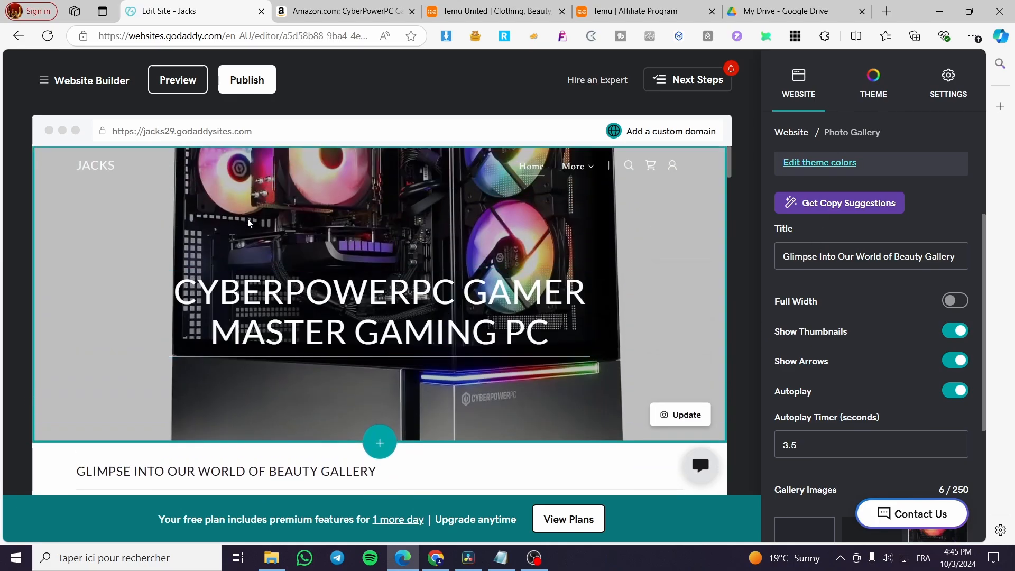
{"action": "scroll", "coordinate": [600, 358], "scroll_direction": "down", "scroll_amount": 6}
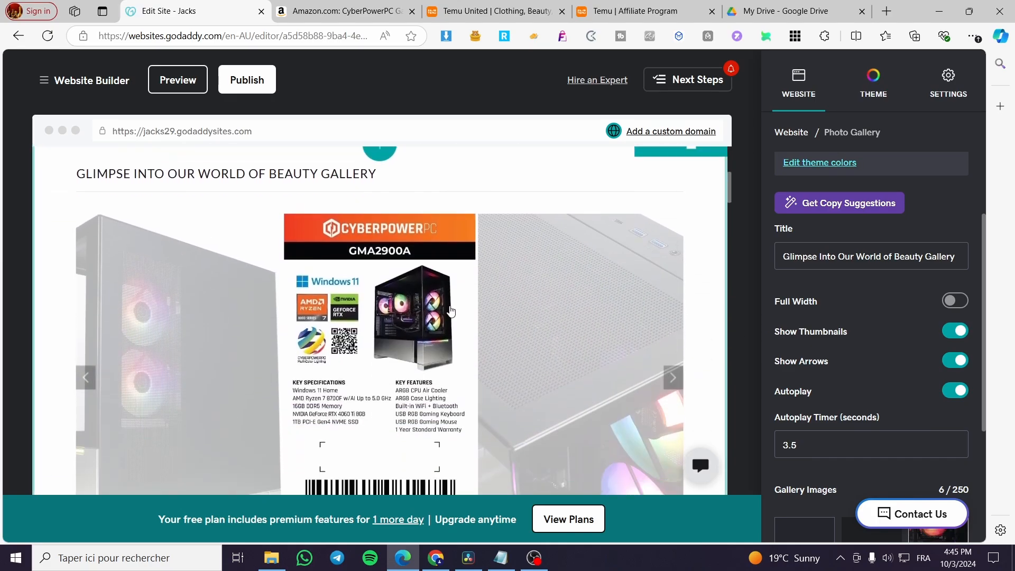
{"action": "left_click", "coordinate": [675, 349]}
{"action": "left_click", "coordinate": [675, 349]}
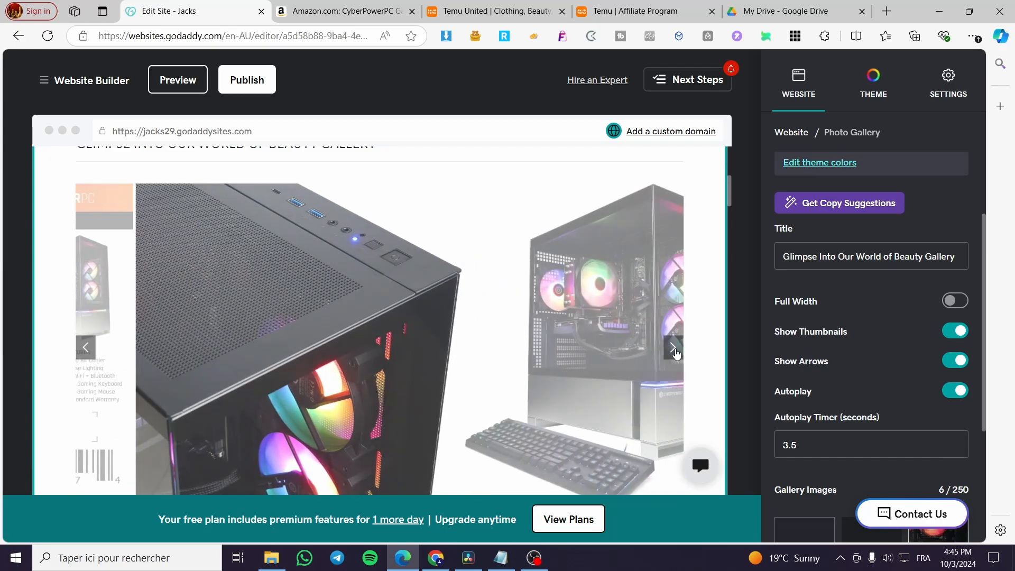
{"action": "right_click", "coordinate": [675, 349]}
{"action": "left_click", "coordinate": [670, 356]}
{"action": "left_click", "coordinate": [672, 355]}
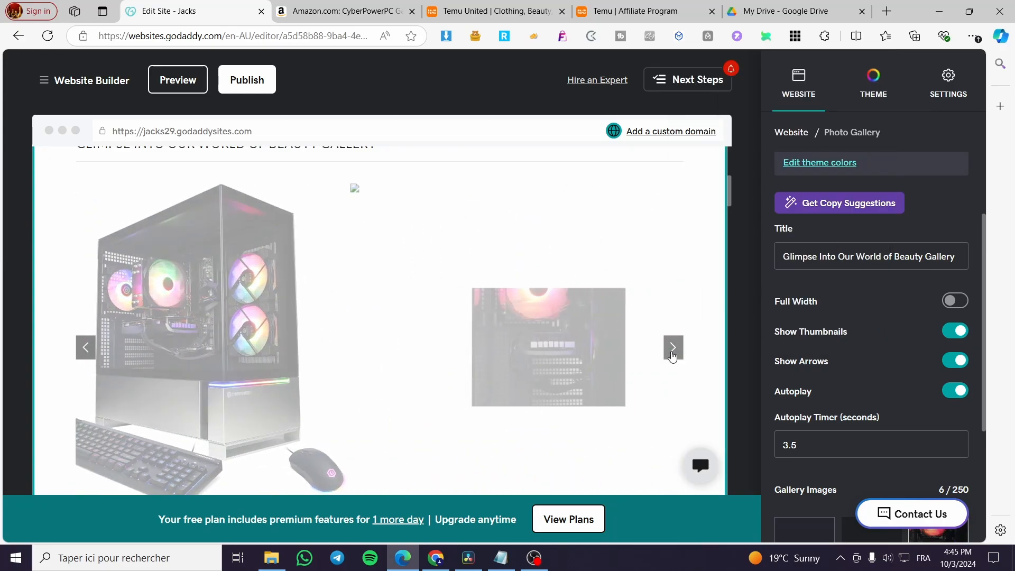
{"action": "left_click", "coordinate": [672, 355]}
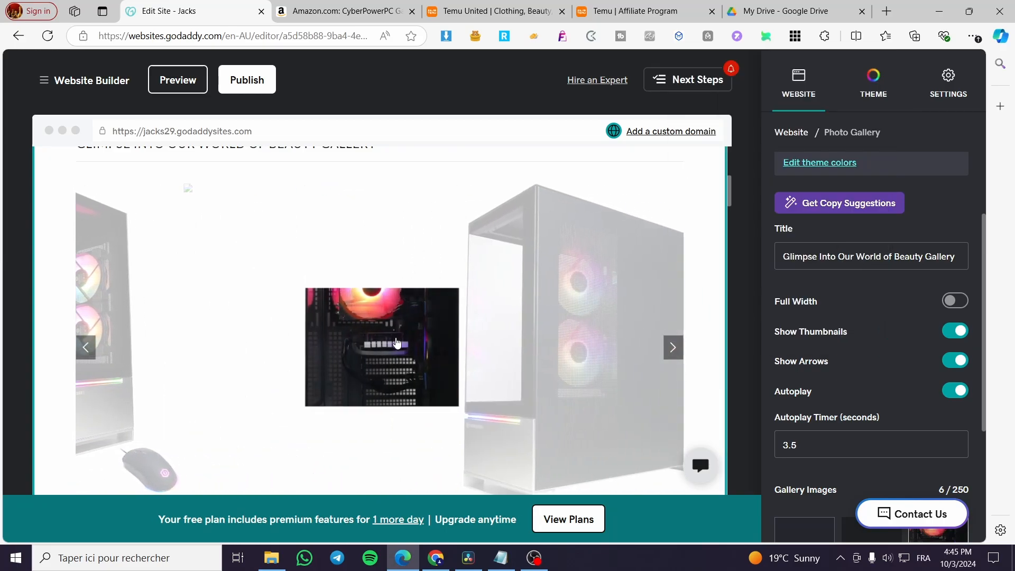
{"action": "left_click", "coordinate": [673, 349]}
Replace the cropped specification label image in the gallery with the full specification label photo and finish editing that image.
{"action": "left_click", "coordinate": [564, 349]}
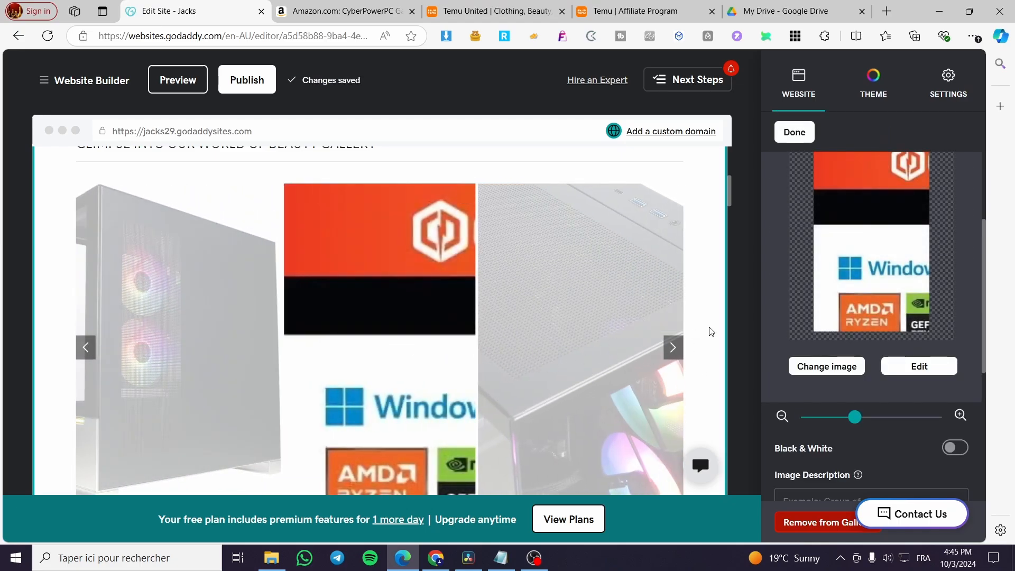
{"action": "left_click", "coordinate": [845, 361]}
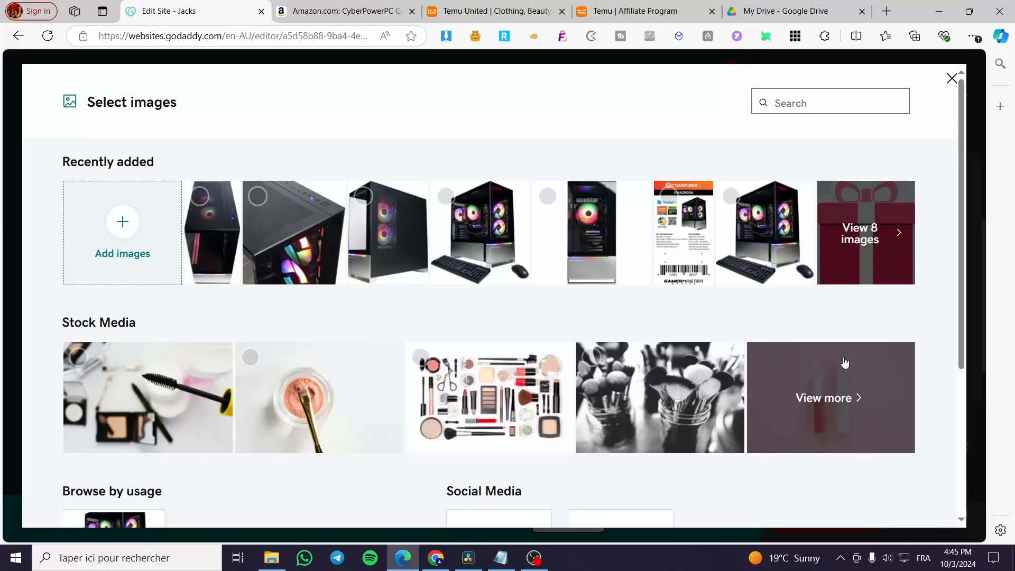
{"action": "left_click", "coordinate": [689, 263]}
{"action": "left_click", "coordinate": [889, 503]}
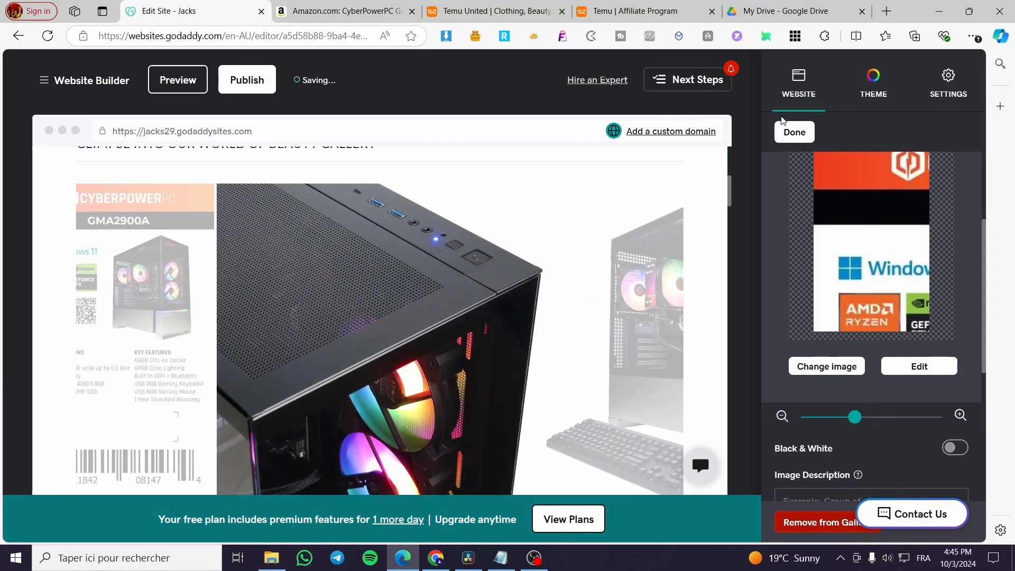
{"action": "left_click", "coordinate": [794, 132]}
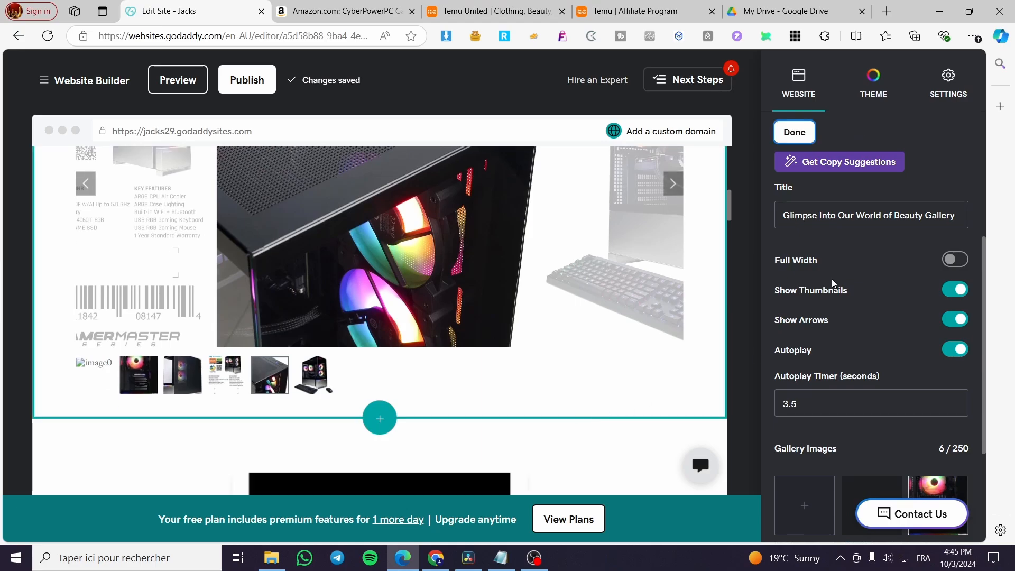
Turn on full width for the photo gallery and replace the cropped front-view image with the photo showing the case from above.
{"action": "left_click", "coordinate": [955, 259]}
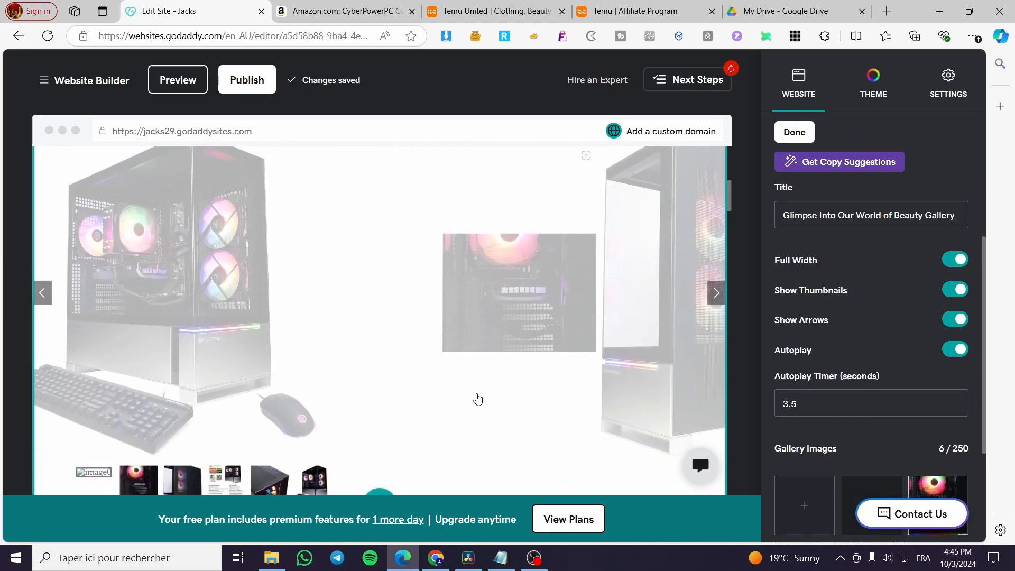
{"action": "left_click", "coordinate": [486, 419]}
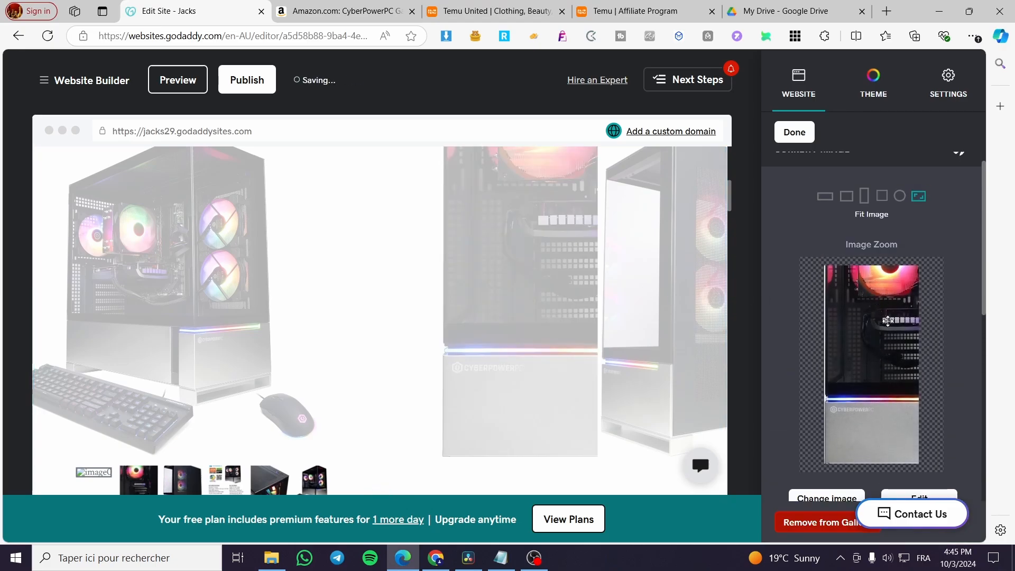
{"action": "scroll", "coordinate": [889, 321], "scroll_direction": "down", "scroll_amount": 1}
{"action": "left_click", "coordinate": [826, 430]}
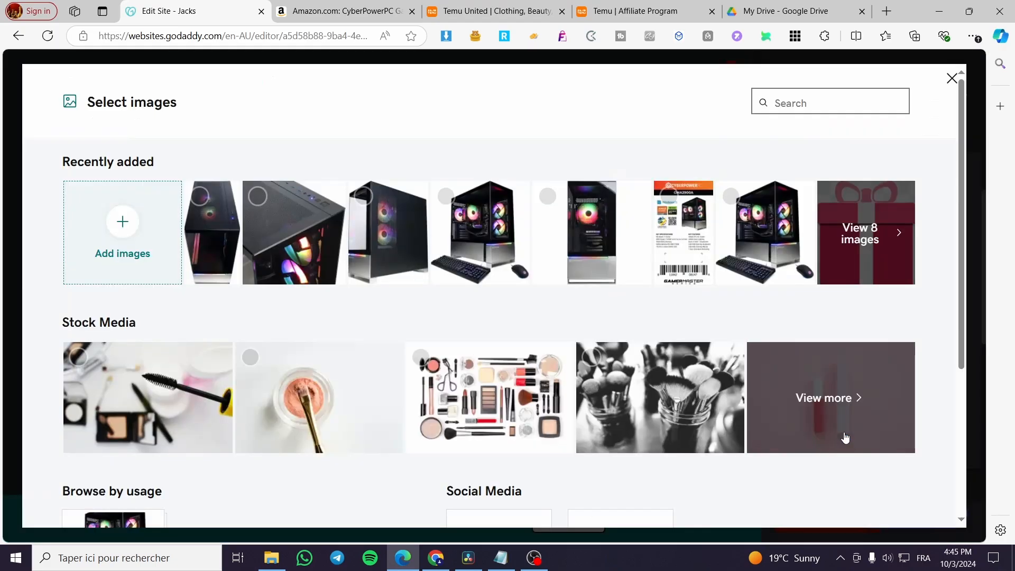
{"action": "left_click", "coordinate": [215, 243]}
{"action": "left_click", "coordinate": [868, 500]}
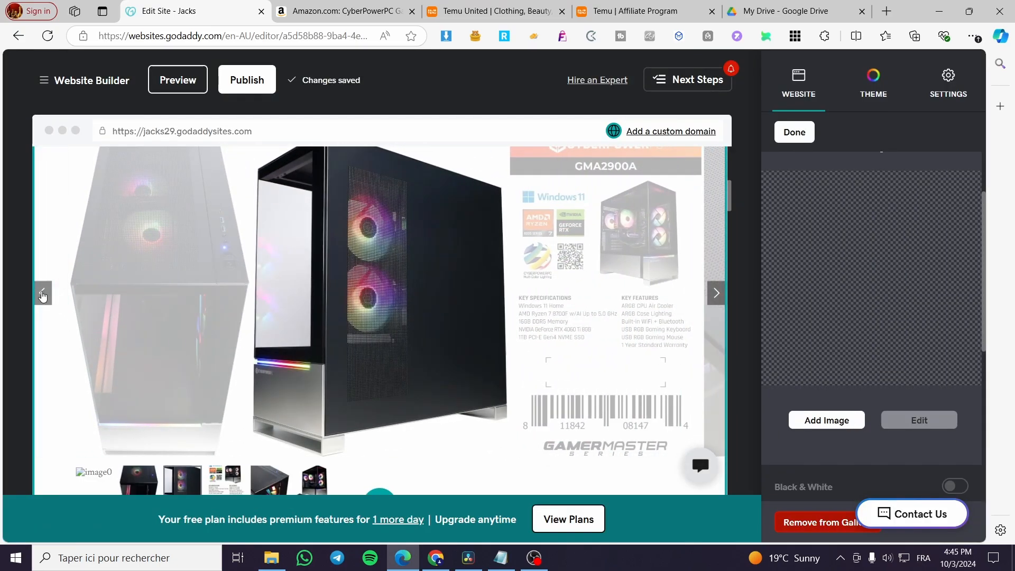
Fill the empty gallery image with the photo of the PC with keyboard and mouse, and page through the slideshow to check it.
{"action": "left_click", "coordinate": [43, 294]}
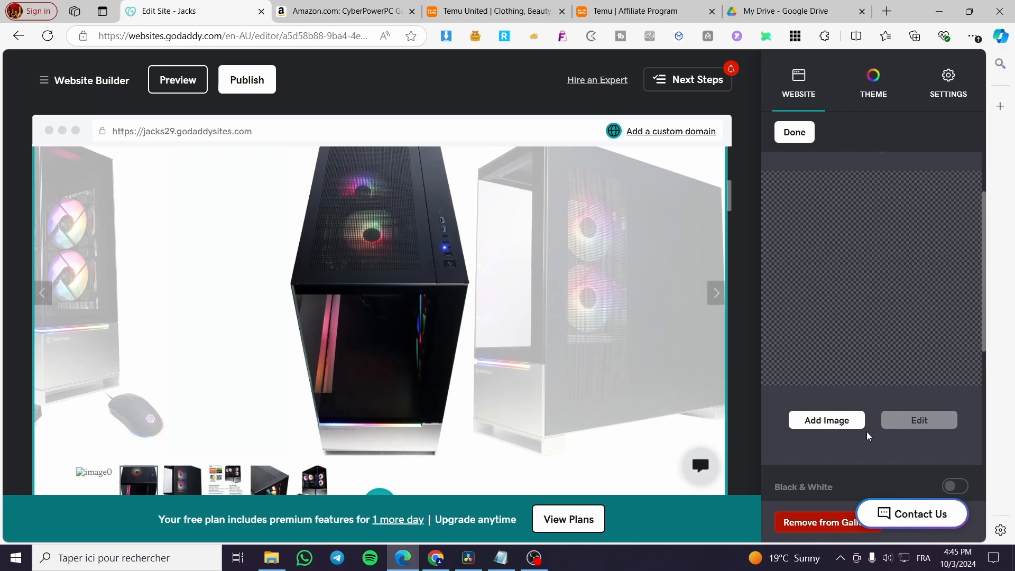
{"action": "left_click", "coordinate": [846, 422]}
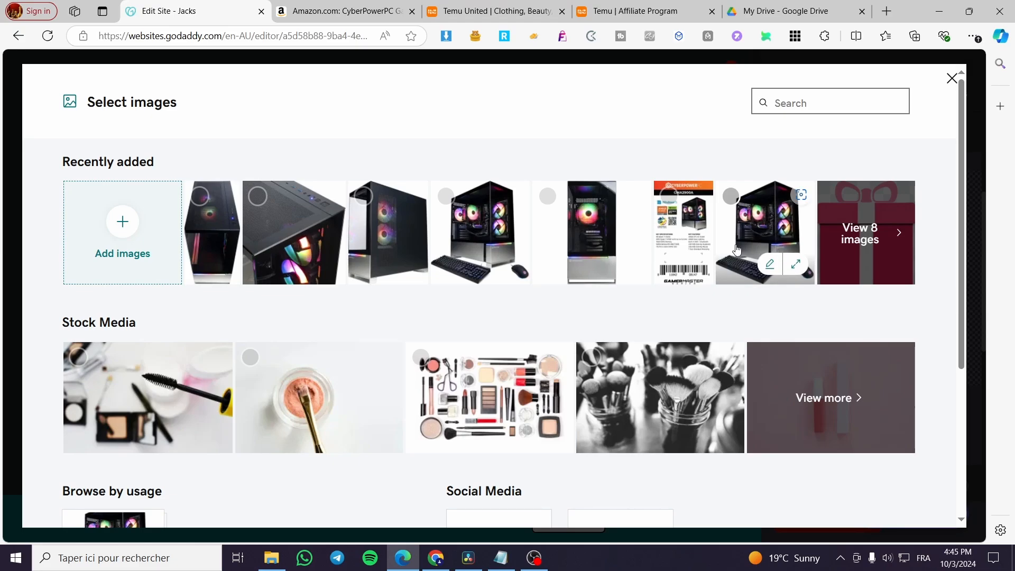
{"action": "left_click", "coordinate": [752, 212]}
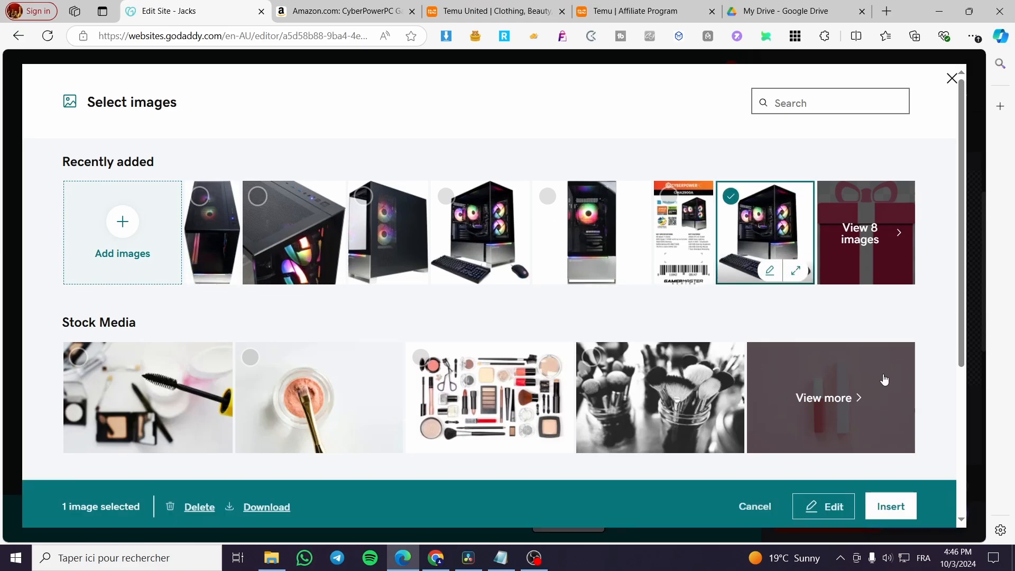
{"action": "left_click", "coordinate": [892, 505]}
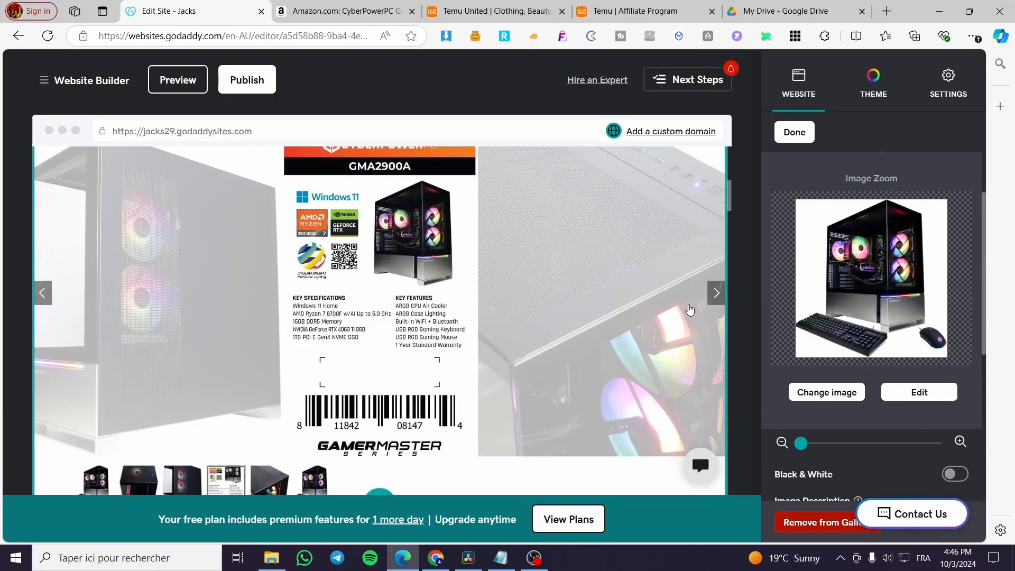
{"action": "left_click", "coordinate": [717, 293]}
{"action": "left_click", "coordinate": [716, 293]}
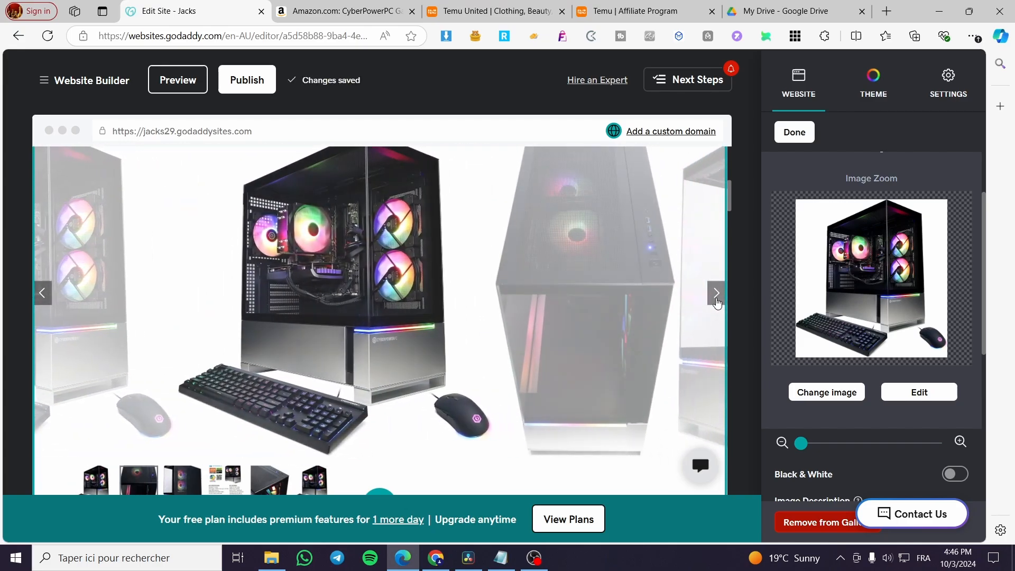
{"action": "left_click", "coordinate": [716, 294]}
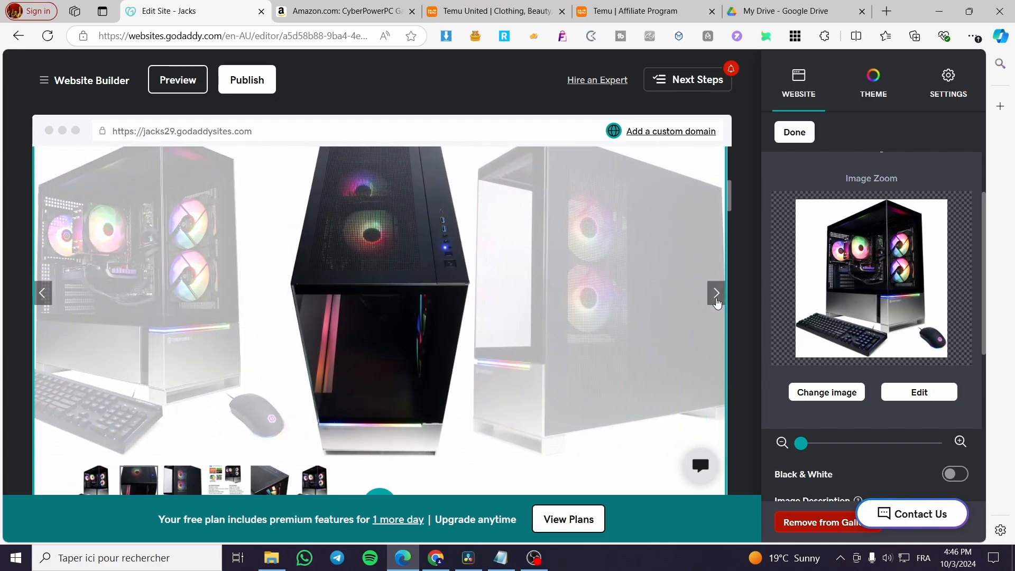
{"action": "left_click", "coordinate": [716, 293]}
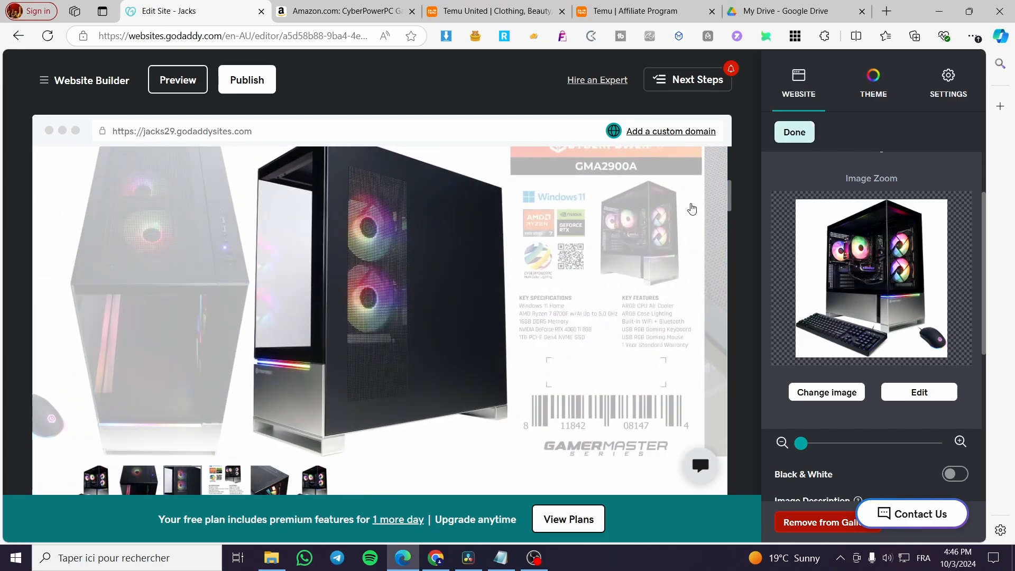
Add an Introduction section with the "Welcome visitors to your site" layout directly below the photo gallery.
{"action": "scroll", "coordinate": [594, 331], "scroll_direction": "down", "scroll_amount": 4}
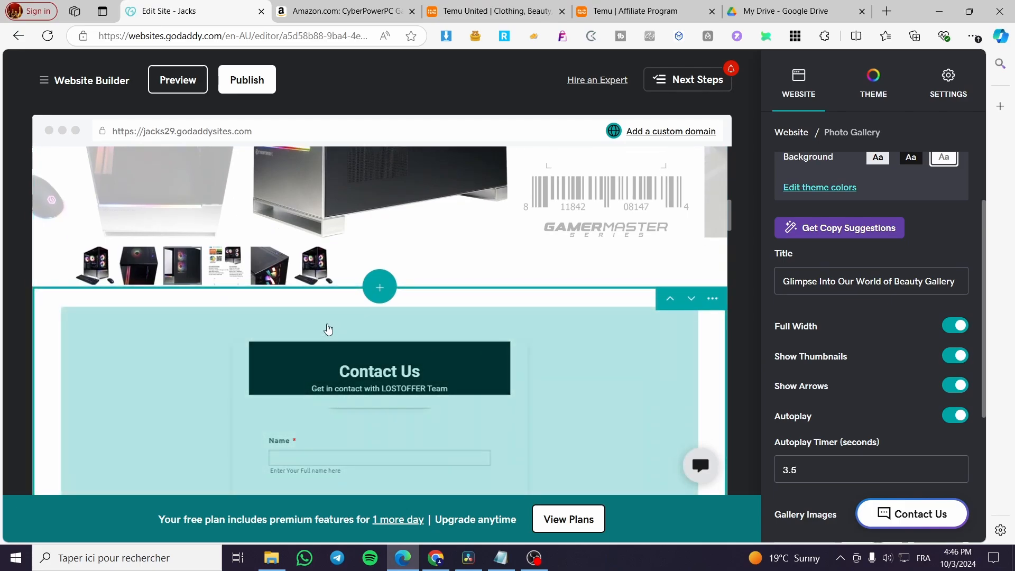
{"action": "left_click", "coordinate": [393, 288]}
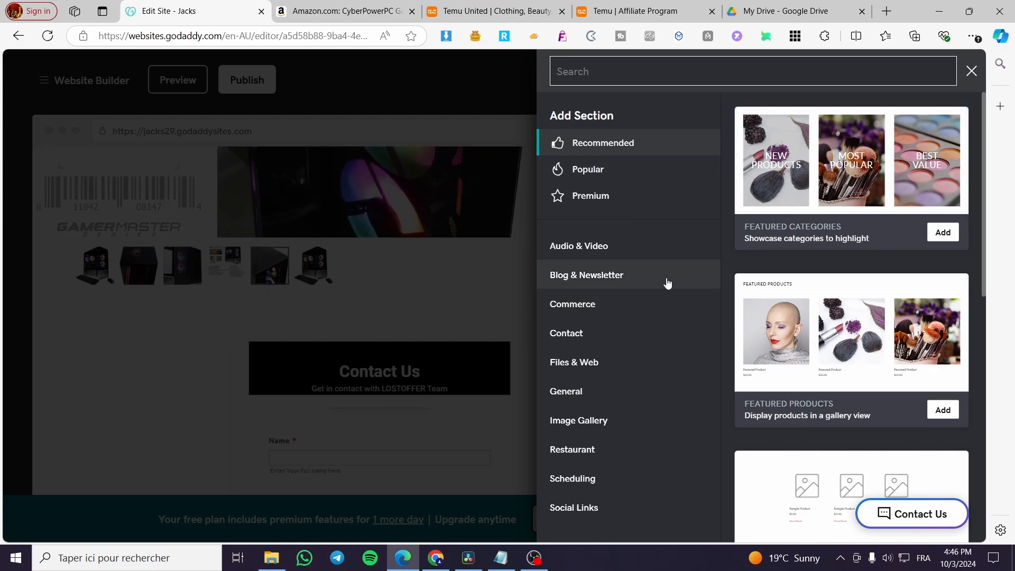
{"action": "left_click", "coordinate": [669, 392]}
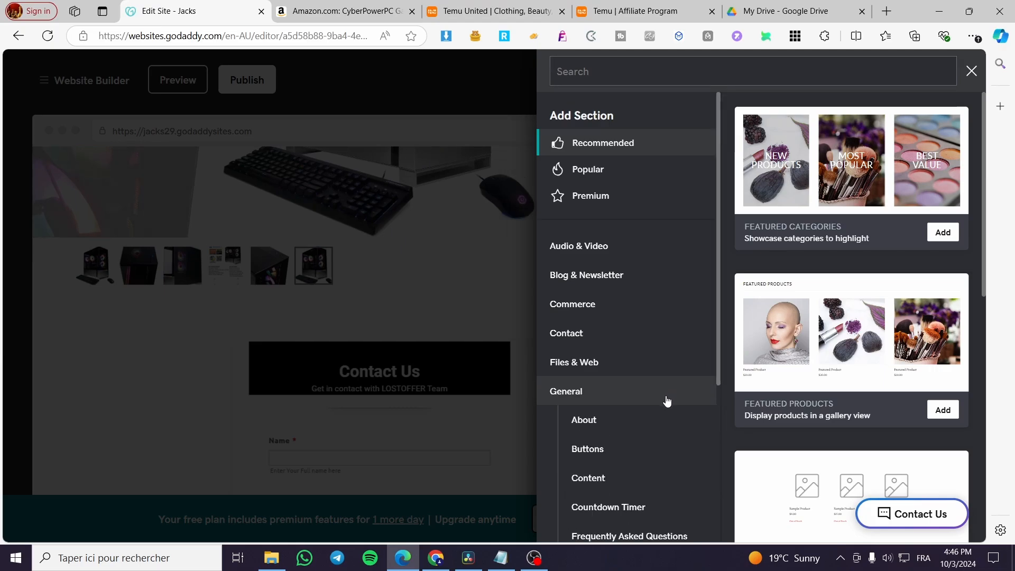
{"action": "scroll", "coordinate": [666, 402], "scroll_direction": "down", "scroll_amount": 3}
{"action": "scroll", "coordinate": [667, 344], "scroll_direction": "down", "scroll_amount": 1}
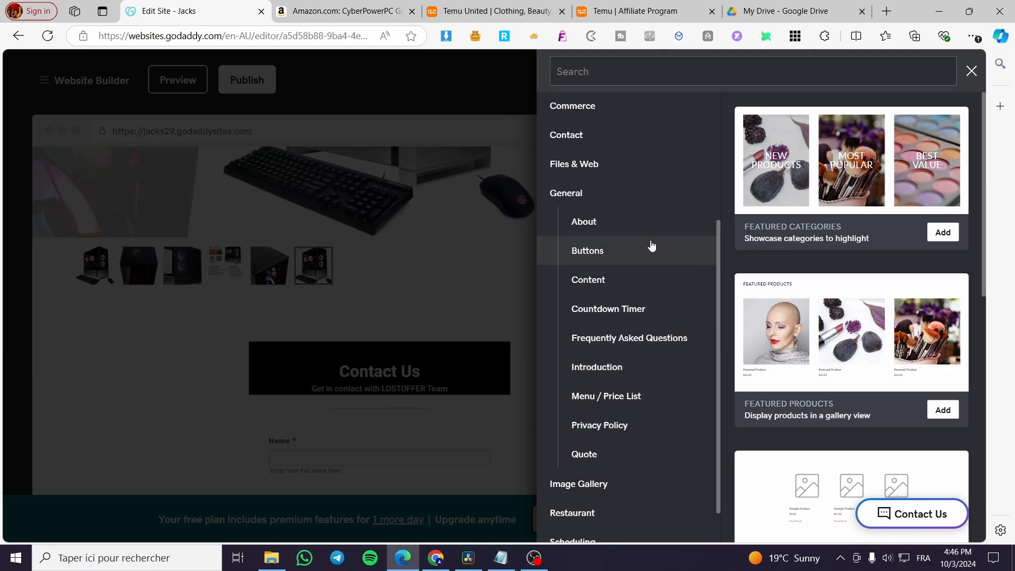
{"action": "left_click", "coordinate": [637, 373]}
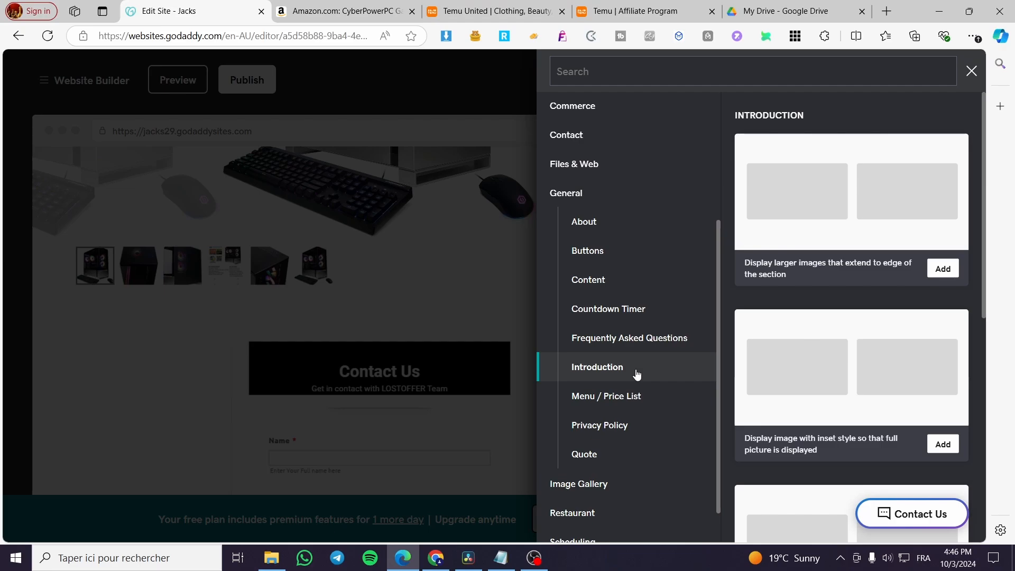
{"action": "scroll", "coordinate": [637, 373], "scroll_direction": "down", "scroll_amount": 1}
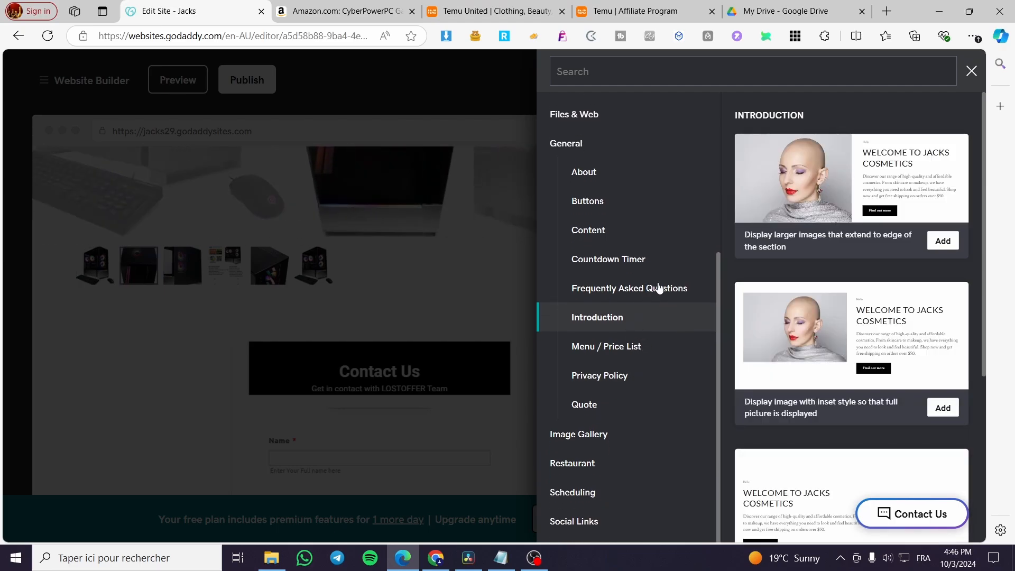
{"action": "scroll", "coordinate": [854, 413], "scroll_direction": "down", "scroll_amount": 5}
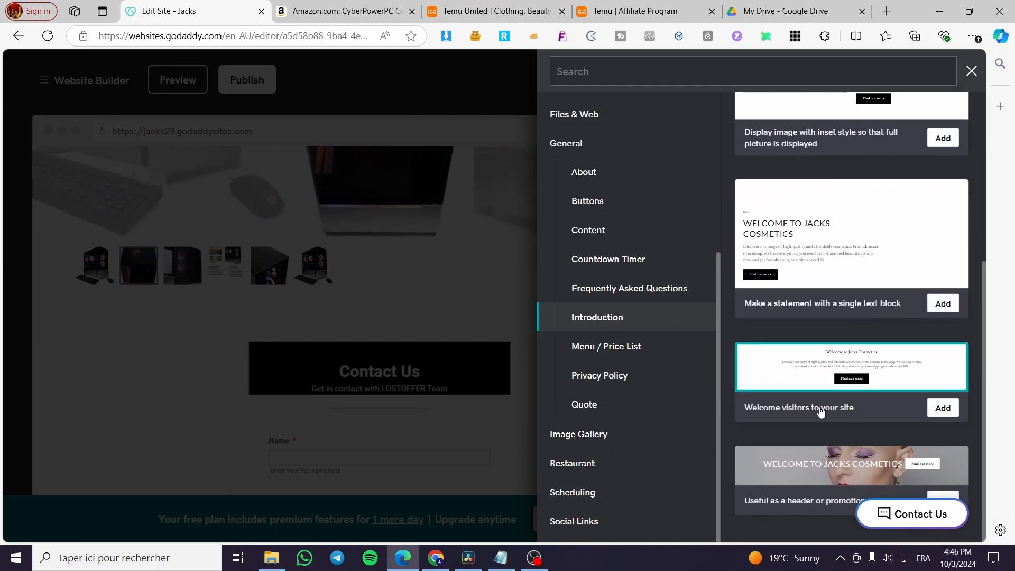
{"action": "left_click", "coordinate": [942, 407]}
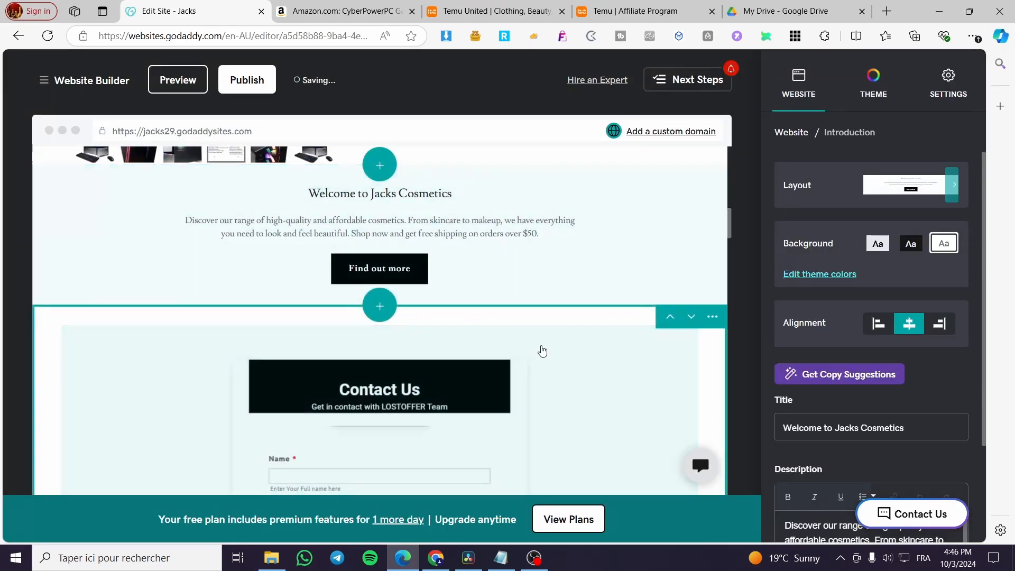
Delete the HTML contact form section and the BEHIND JACKS section below the introduction.
{"action": "left_click", "coordinate": [712, 317]}
{"action": "left_click", "coordinate": [714, 403]}
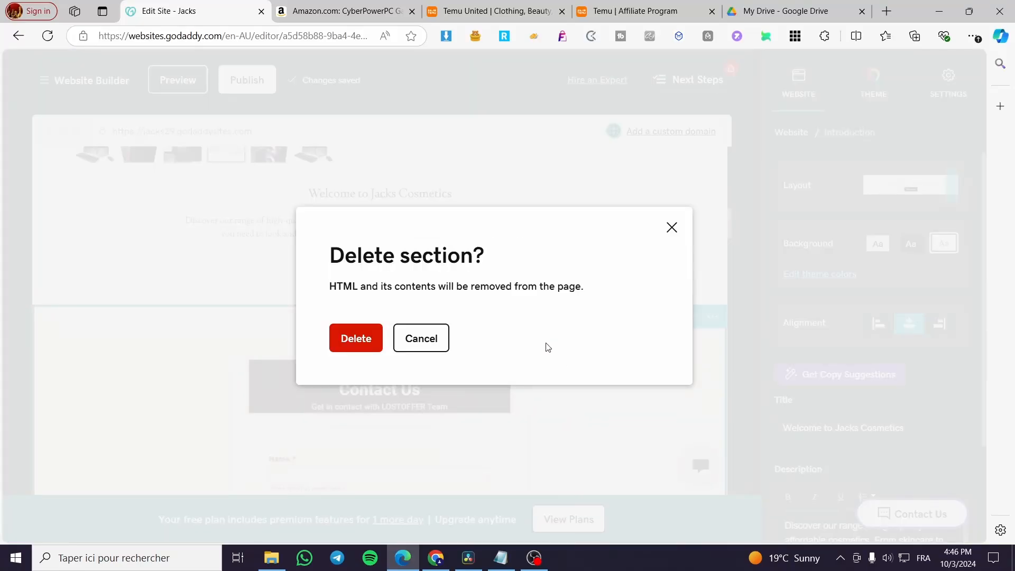
{"action": "left_click", "coordinate": [364, 338]}
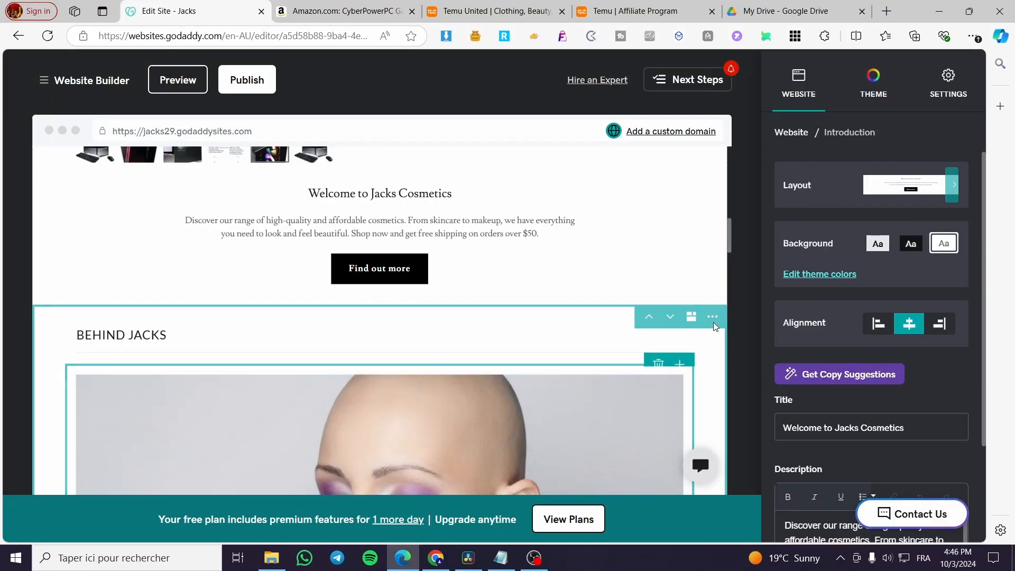
{"action": "left_click", "coordinate": [713, 322]}
{"action": "left_click", "coordinate": [692, 402]}
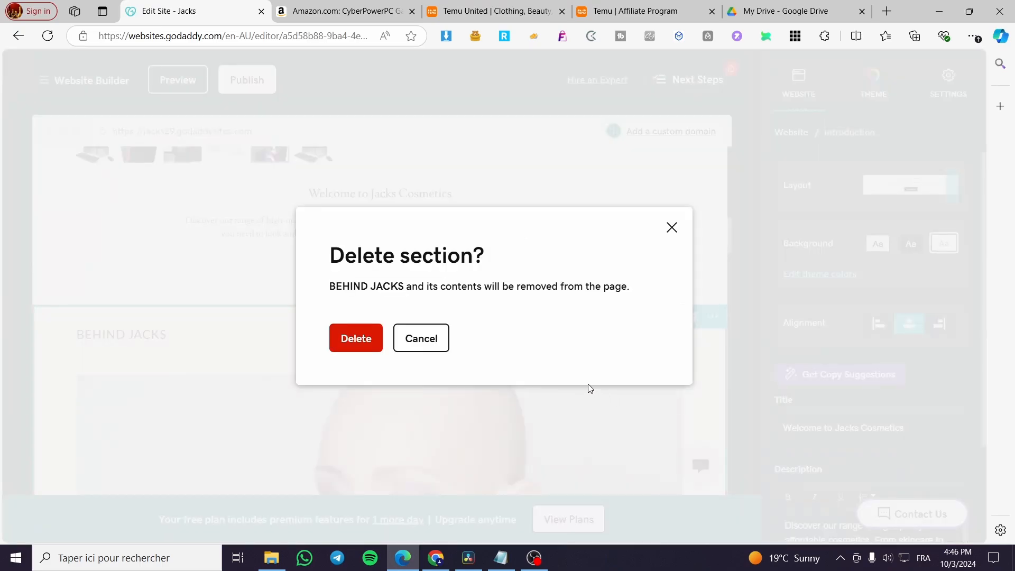
{"action": "left_click", "coordinate": [376, 344]}
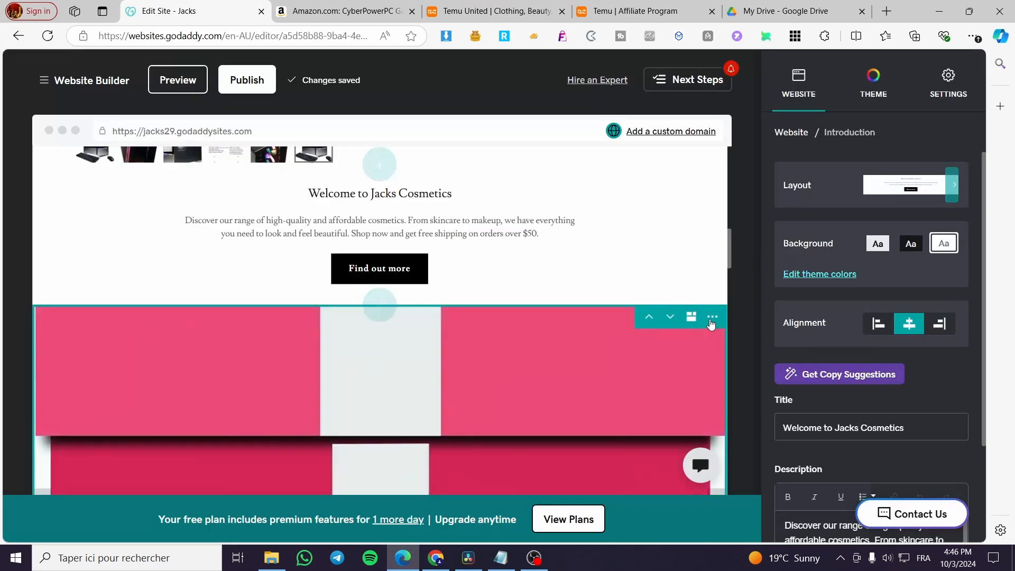
Delete the pink image section and the "Indulge in Our Luxurious Cosmetics Gallery" section below the introduction.
{"action": "left_click", "coordinate": [713, 317]}
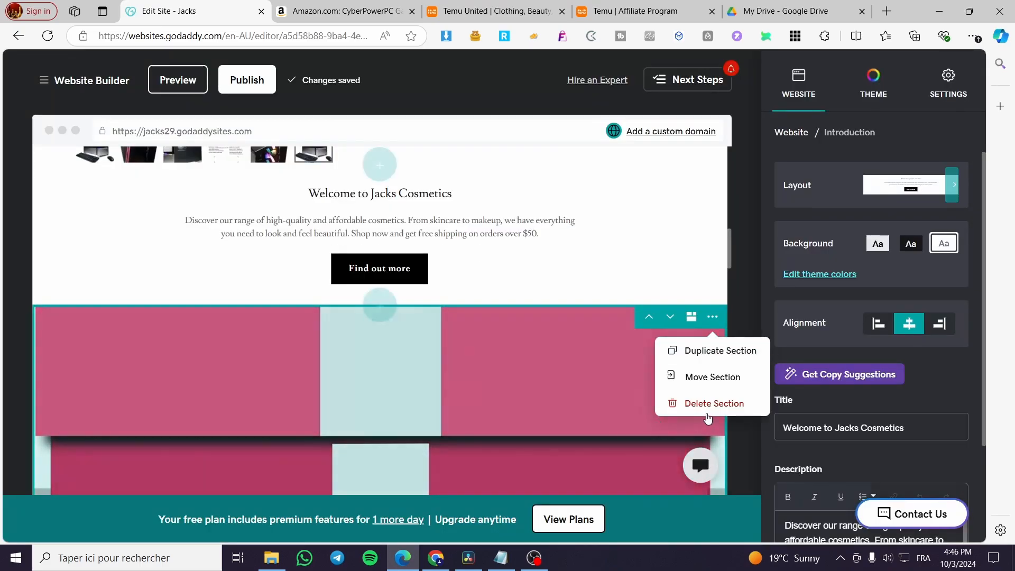
{"action": "left_click", "coordinate": [698, 402]}
{"action": "left_click", "coordinate": [370, 339]}
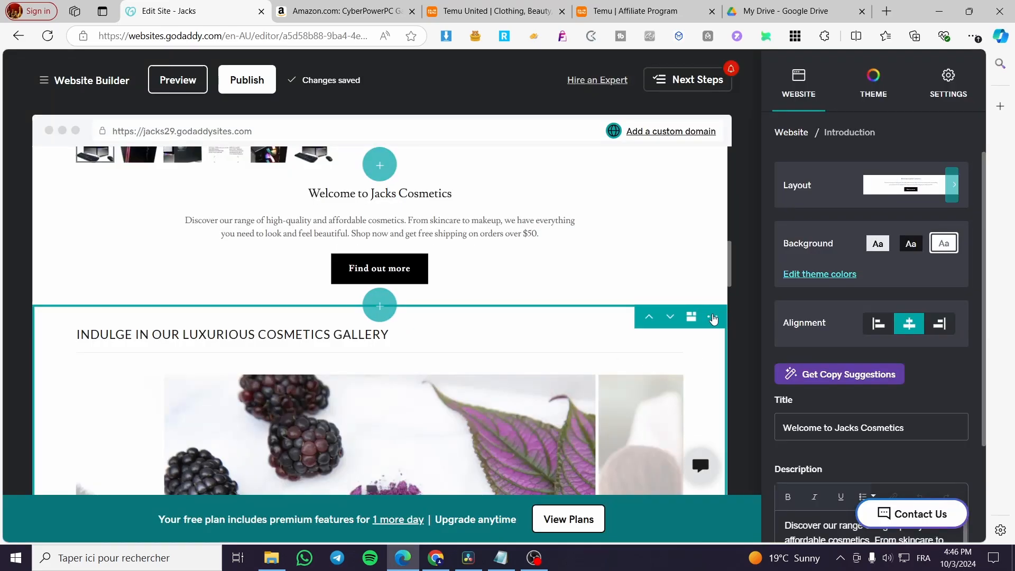
{"action": "left_click", "coordinate": [713, 318]}
{"action": "left_click", "coordinate": [667, 405]}
{"action": "left_click", "coordinate": [352, 355]}
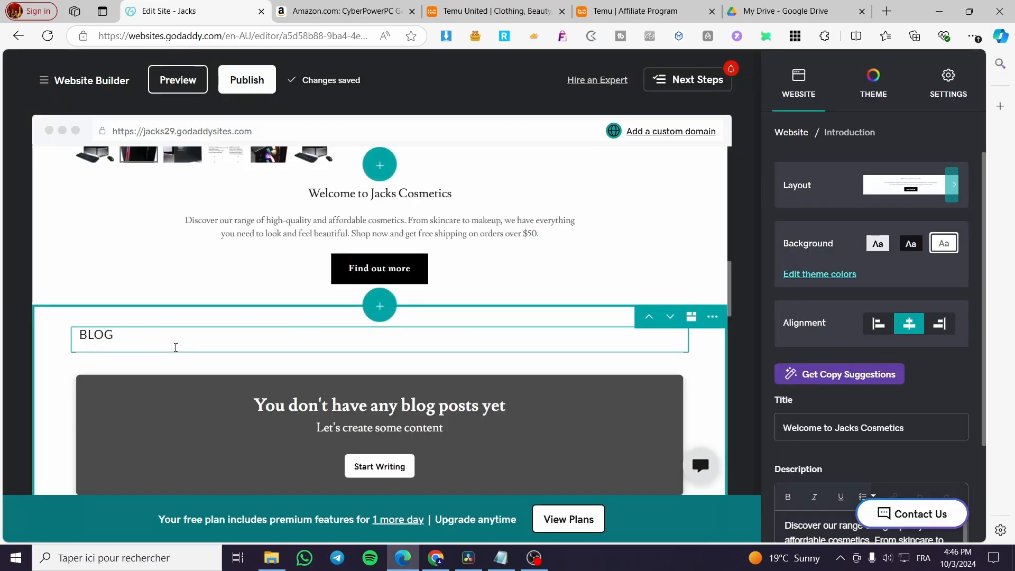
Clear the "Welcome to Jacks Cosmetics" title text in the introduction section.
{"action": "scroll", "coordinate": [175, 346], "scroll_direction": "down", "scroll_amount": 10}
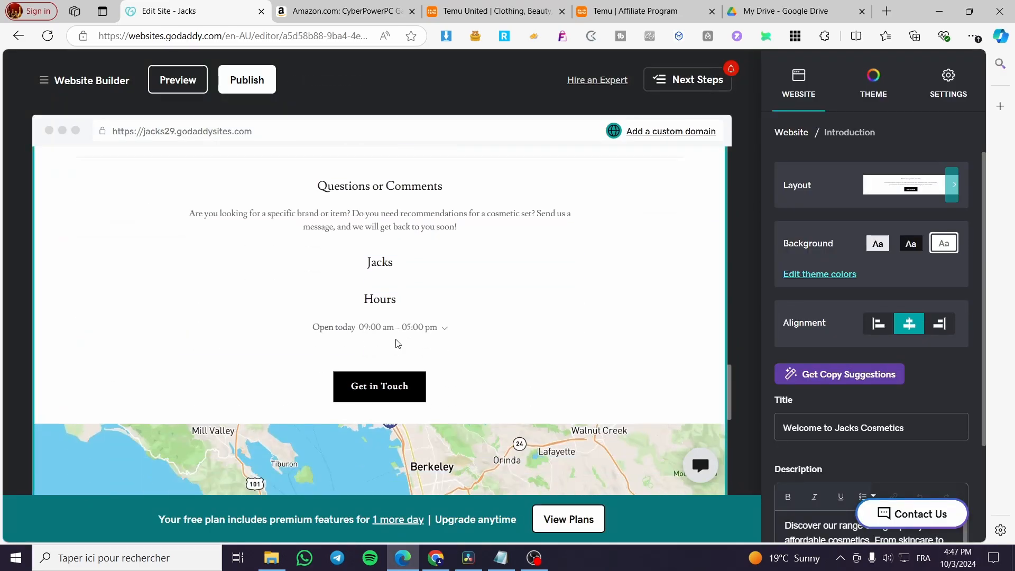
{"action": "scroll", "coordinate": [395, 343], "scroll_direction": "up", "scroll_amount": 12}
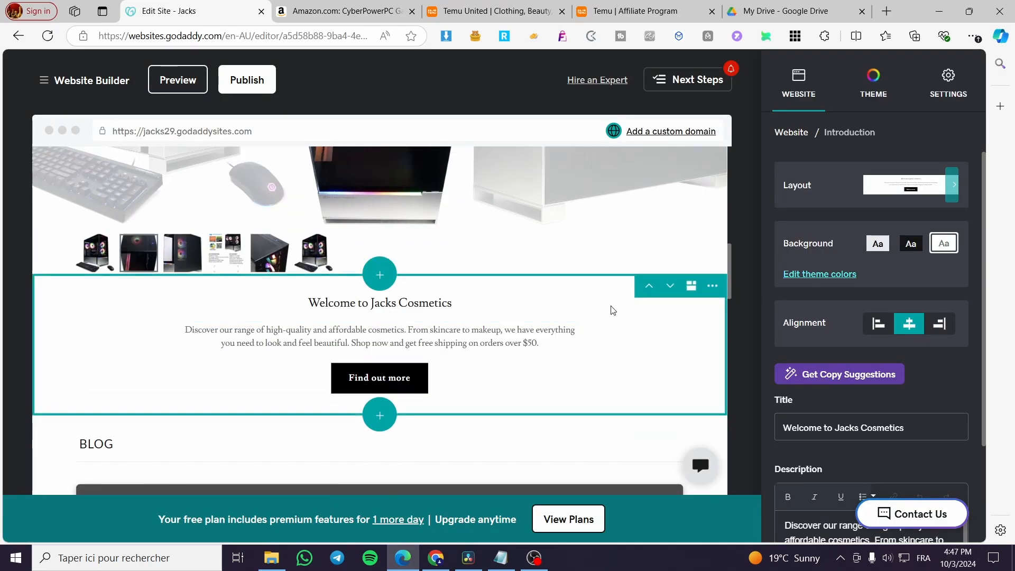
{"action": "left_click", "coordinate": [446, 299]}
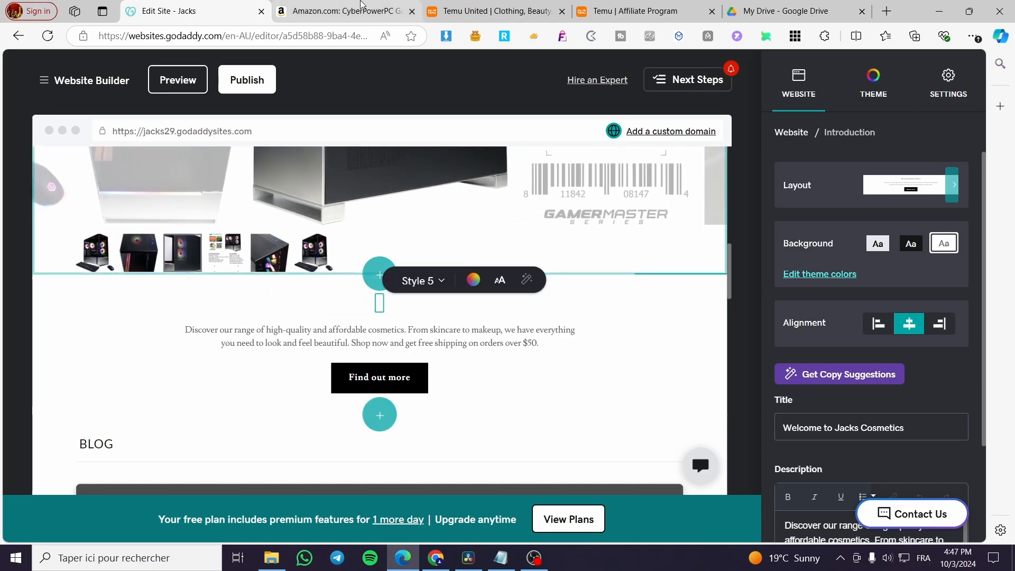
Replace the introduction's cosmetics description with the full CyberPowerPC Gamer Master Gaming PC product title copied from the Amazon page.
{"action": "left_click", "coordinate": [343, 11]}
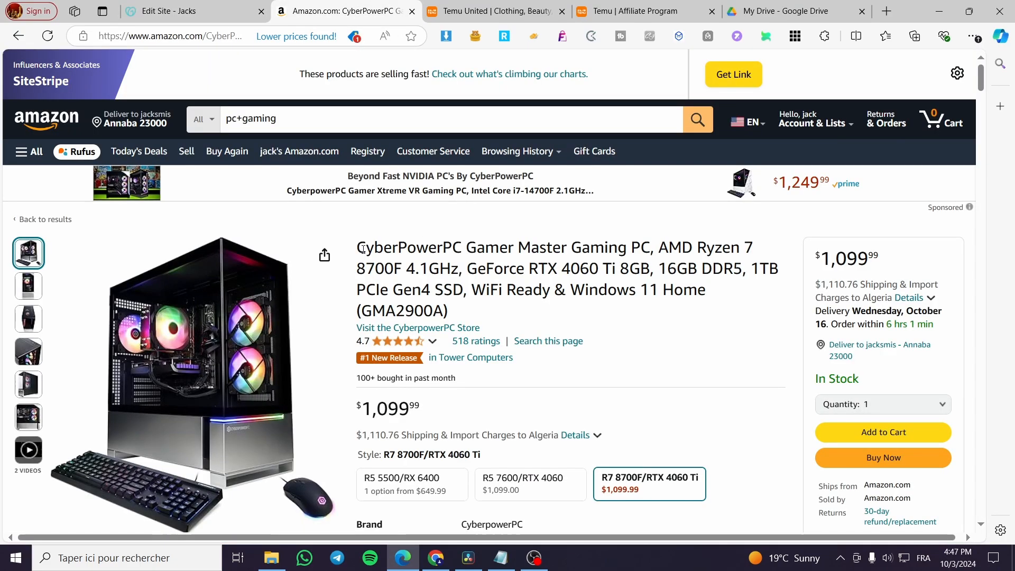
{"action": "left_click_drag", "start_coordinate": [363, 249], "coordinate": [449, 312]}
{"action": "left_click", "coordinate": [357, 249]}
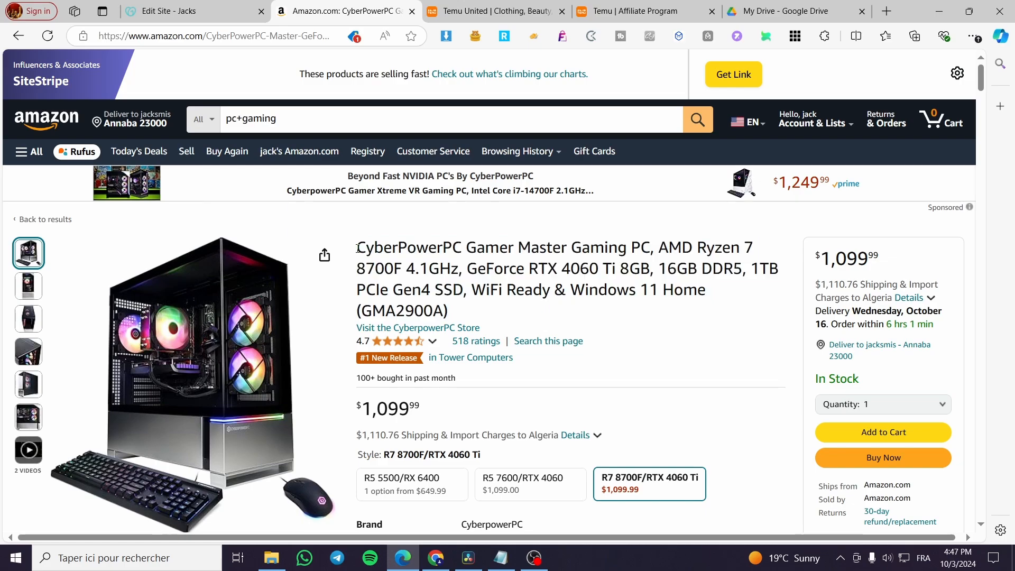
{"action": "left_click_drag", "start_coordinate": [358, 249], "coordinate": [452, 307]}
{"action": "key", "text": "ctrl+c"}
{"action": "left_click", "coordinate": [175, 10]}
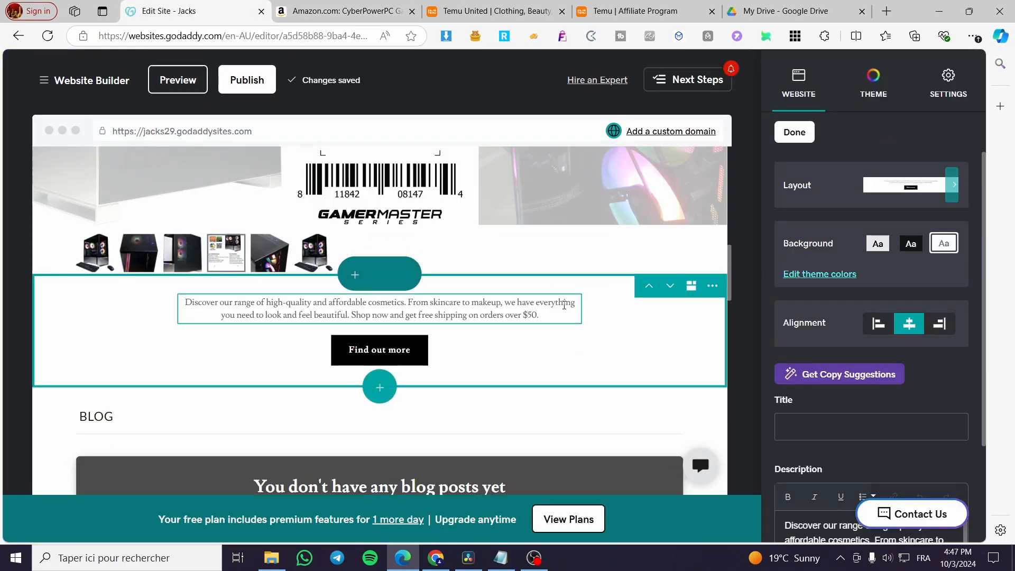
{"action": "double_click", "coordinate": [372, 304]}
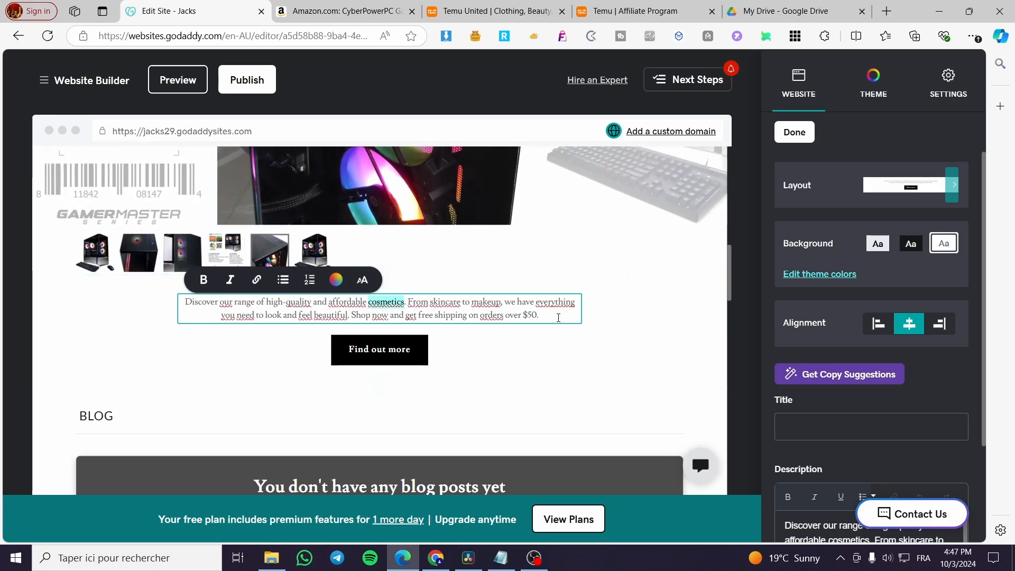
{"action": "left_click_drag", "start_coordinate": [540, 315], "coordinate": [198, 300]}
{"action": "key", "text": "ctrl+v"}
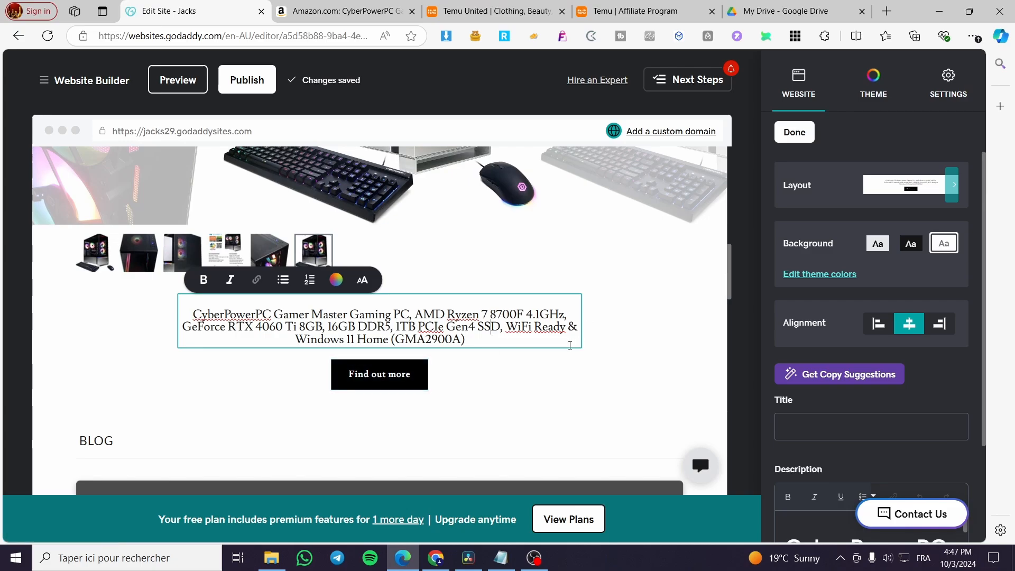
{"action": "left_click", "coordinate": [554, 354]}
{"action": "left_click", "coordinate": [494, 344]}
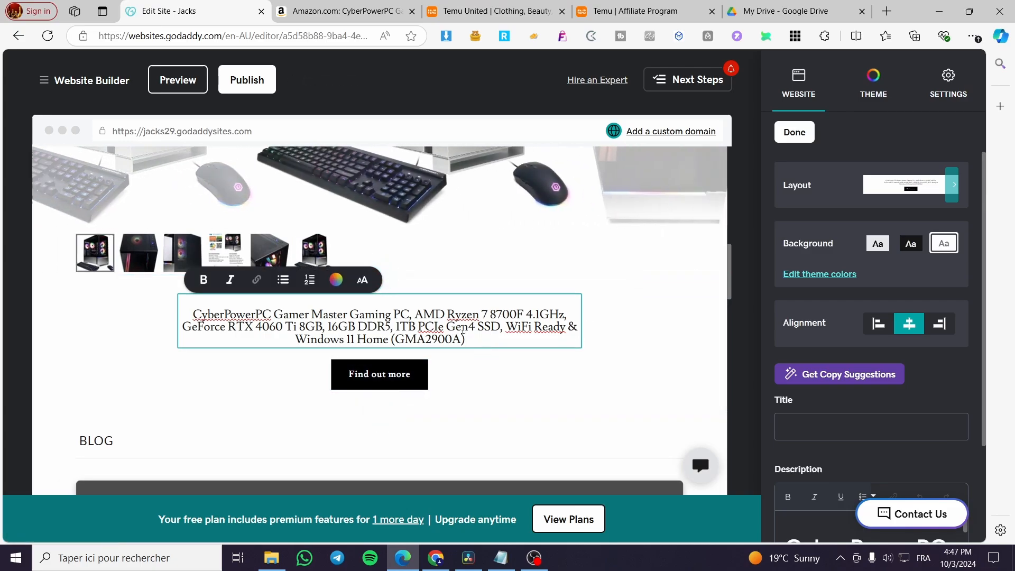
Copy the full product name from the introduction's description into its empty title.
{"action": "scroll", "coordinate": [846, 235], "scroll_direction": "down", "scroll_amount": 3}
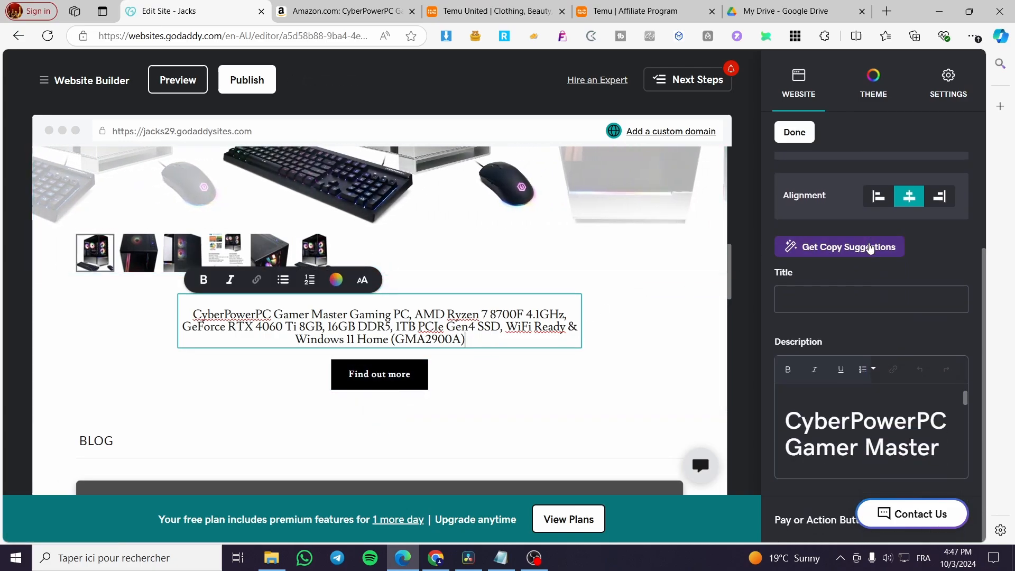
{"action": "left_click", "coordinate": [863, 303]}
{"action": "left_click_drag", "start_coordinate": [484, 349], "coordinate": [182, 313]}
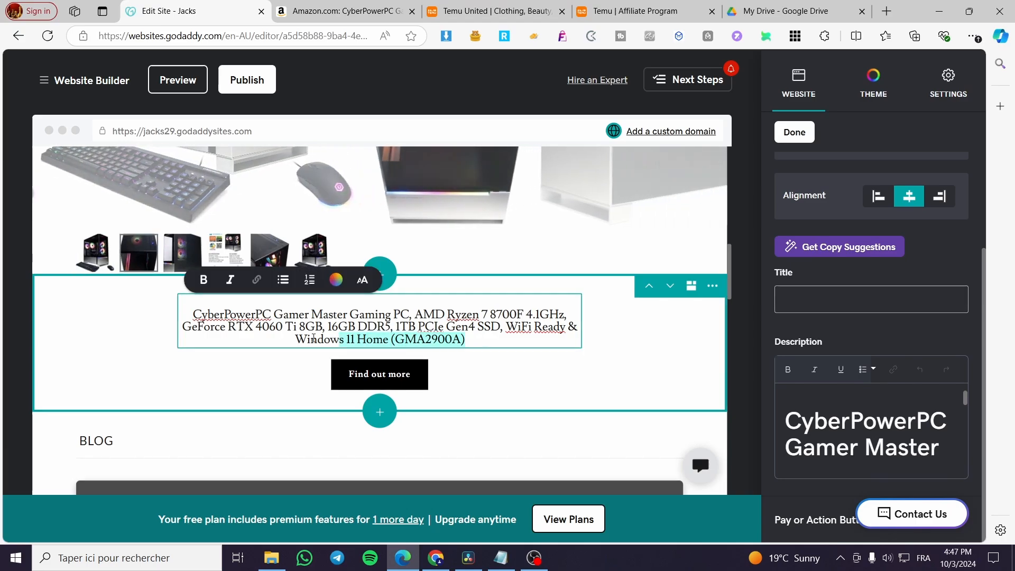
{"action": "key", "text": "ctrl+c"}
{"action": "left_click", "coordinate": [804, 299]}
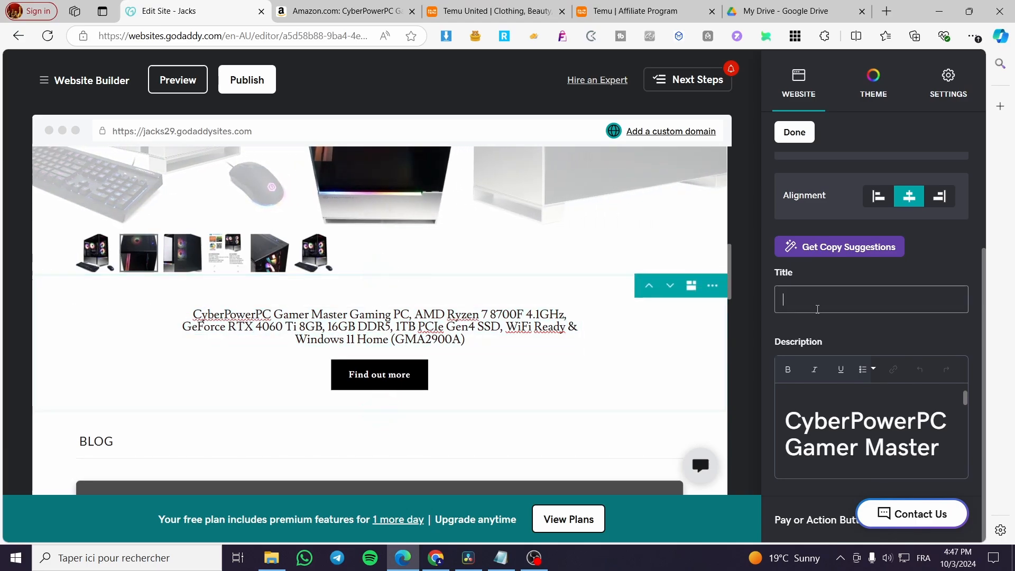
{"action": "key", "text": "ctrl+v"}
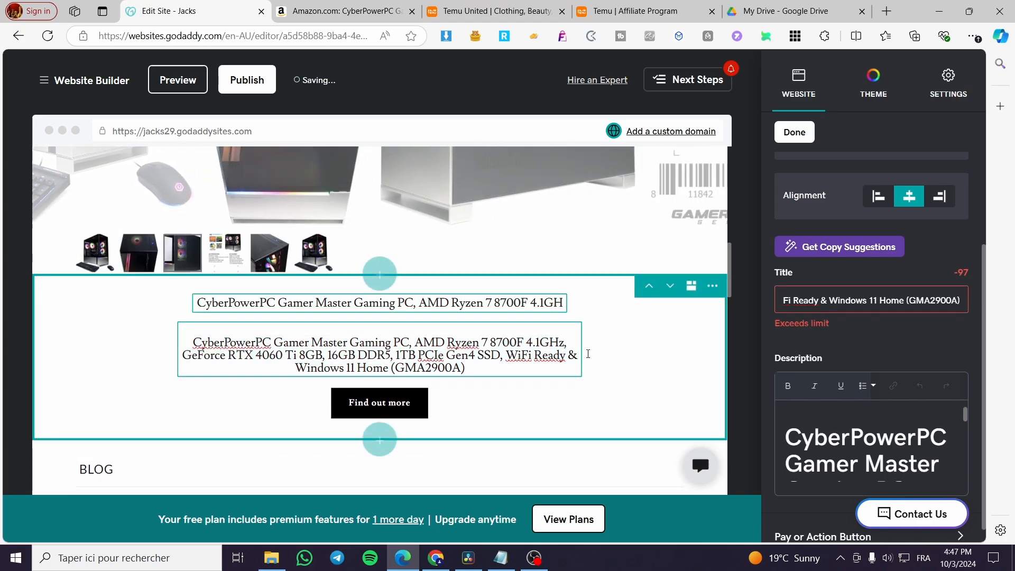
Delete "4.1GHz" from the introduction's title.
{"action": "left_click", "coordinate": [863, 301]}
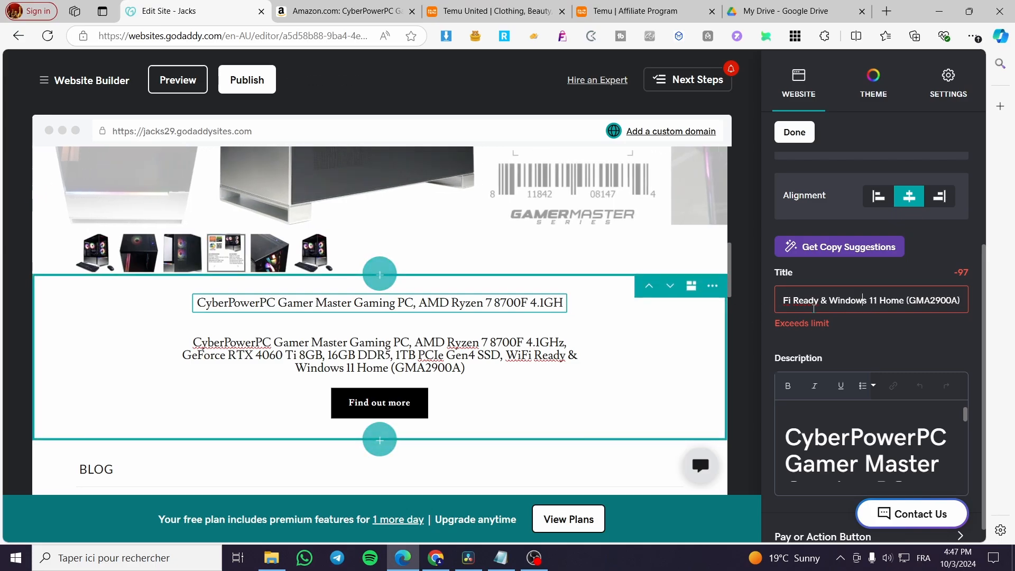
{"action": "left_click", "coordinate": [780, 300]}
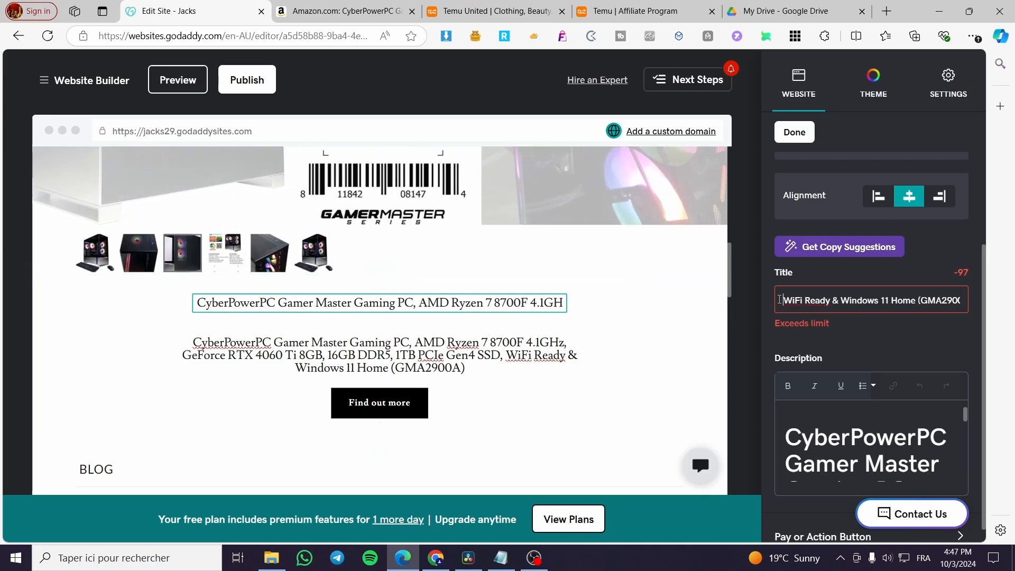
{"action": "key", "text": "Left"}
{"action": "key", "text": "Left"}
{"action": "key", "text": "Left"}
{"action": "key", "text": "Left"}
{"action": "key", "text": "Left"}
{"action": "key", "text": "Left"}
{"action": "key", "text": "Left"}
{"action": "key", "text": "Left"}
{"action": "key", "text": "Left"}
{"action": "key", "text": "Left"}
{"action": "key", "text": "Left"}
{"action": "key", "text": "Left"}
{"action": "key", "text": "Left"}
{"action": "key", "text": "Left"}
{"action": "key", "text": "Left"}
{"action": "key", "text": "Left"}
{"action": "key", "text": "Left"}
{"action": "key", "text": "Left"}
{"action": "key", "text": "Left"}
{"action": "key", "text": "Left"}
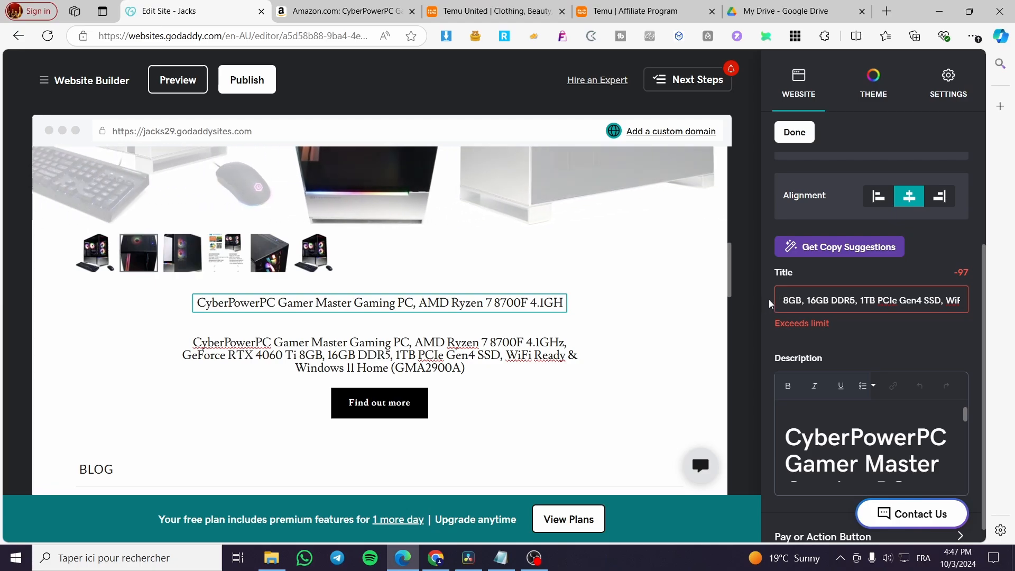
{"action": "key", "text": "Left"}
{"action": "key", "text": "Left"}
{"action": "key", "text": "Left"}
{"action": "key", "text": "Left"}
{"action": "key", "text": "Left"}
{"action": "key", "text": "Left"}
{"action": "key", "text": "Left"}
{"action": "key", "text": "Left"}
{"action": "key", "text": "Left"}
{"action": "key", "text": "Left"}
{"action": "key", "text": "Left"}
{"action": "key", "text": "Left"}
{"action": "key", "text": "Left"}
{"action": "key", "text": "Left"}
{"action": "key", "text": "Left"}
{"action": "key", "text": "Left"}
{"action": "key", "text": "Left"}
{"action": "key", "text": "Left"}
{"action": "key", "text": "Left"}
{"action": "key", "text": "Left"}
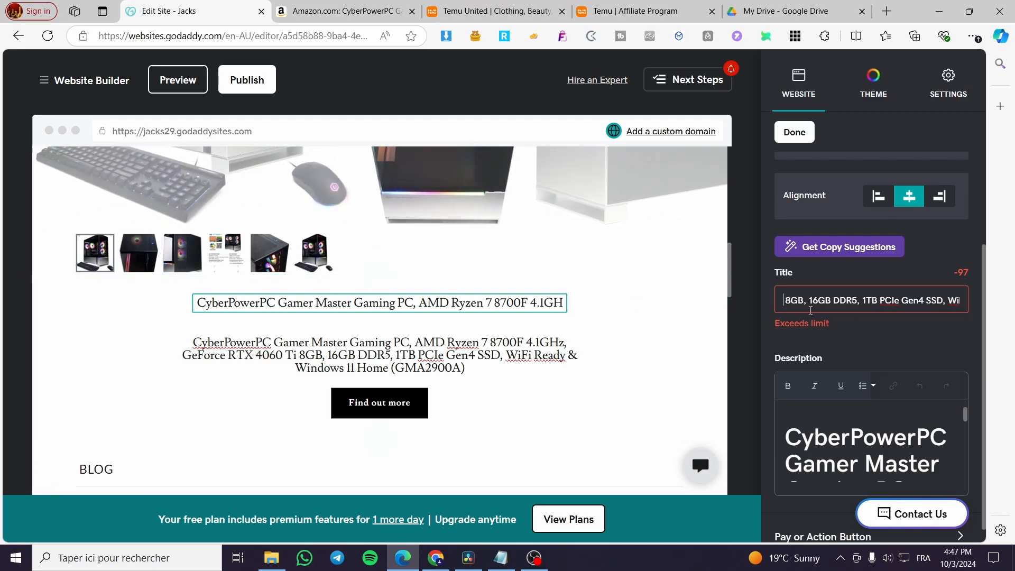
{"action": "key", "text": "Left"}
{"action": "key", "text": "Left"}
{"action": "key", "text": "Left"}
{"action": "key", "text": "Left"}
{"action": "key", "text": "Left"}
{"action": "key", "text": "Left"}
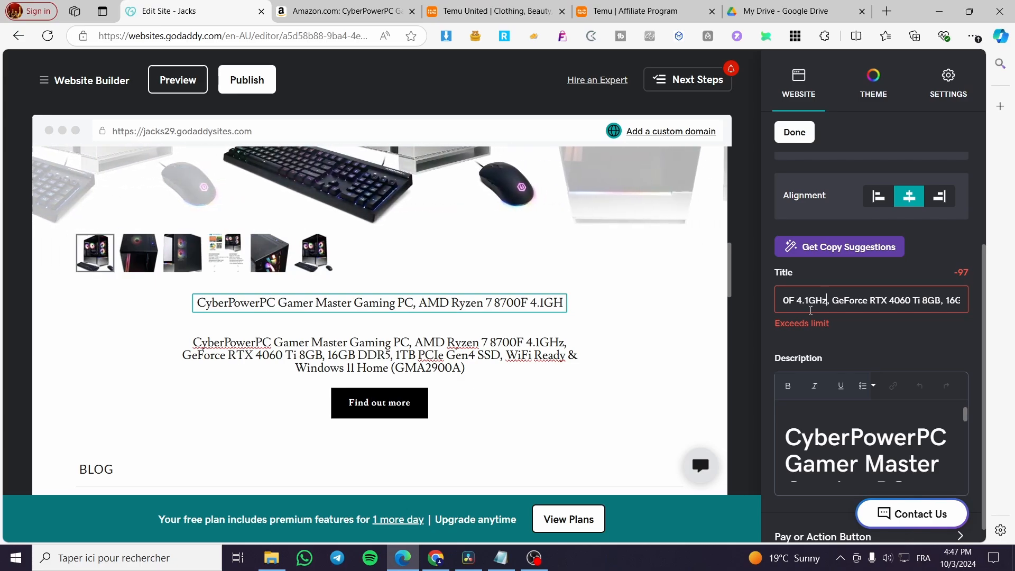
{"action": "key", "text": "BackSpace"}
{"action": "key", "text": "BackSpace"}
{"action": "key", "text": "BackSpace"}
{"action": "key", "text": "BackSpace"}
{"action": "key", "text": "BackSpace"}
{"action": "key", "text": "BackSpace"}
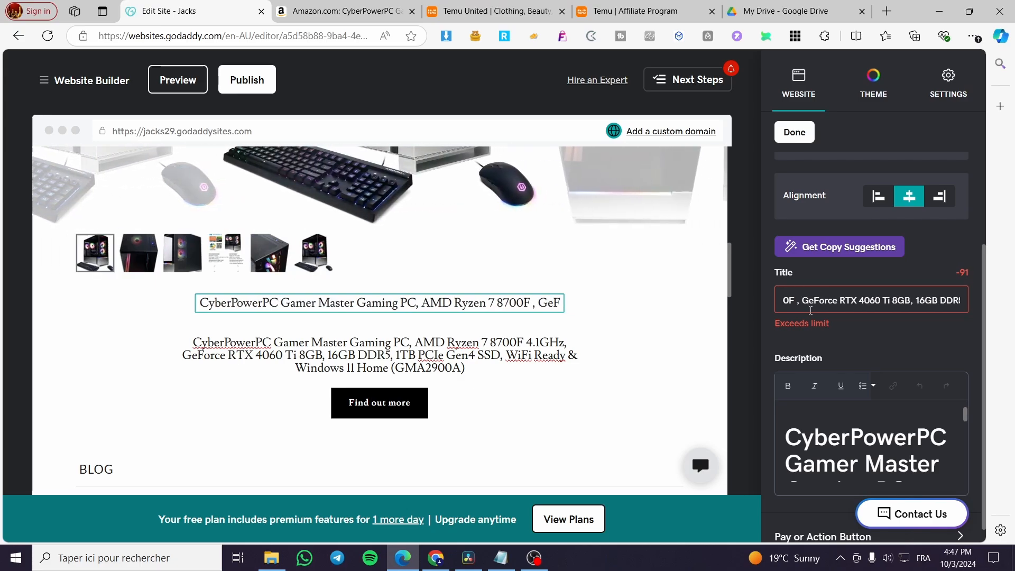
Shorten the introduction's title to "CyberPowerPC Gamer Master Gaming PC, AMD Ryzen 7 8700F" by deleting the remaining specifications after it.
{"action": "key", "text": "shift+Right"}
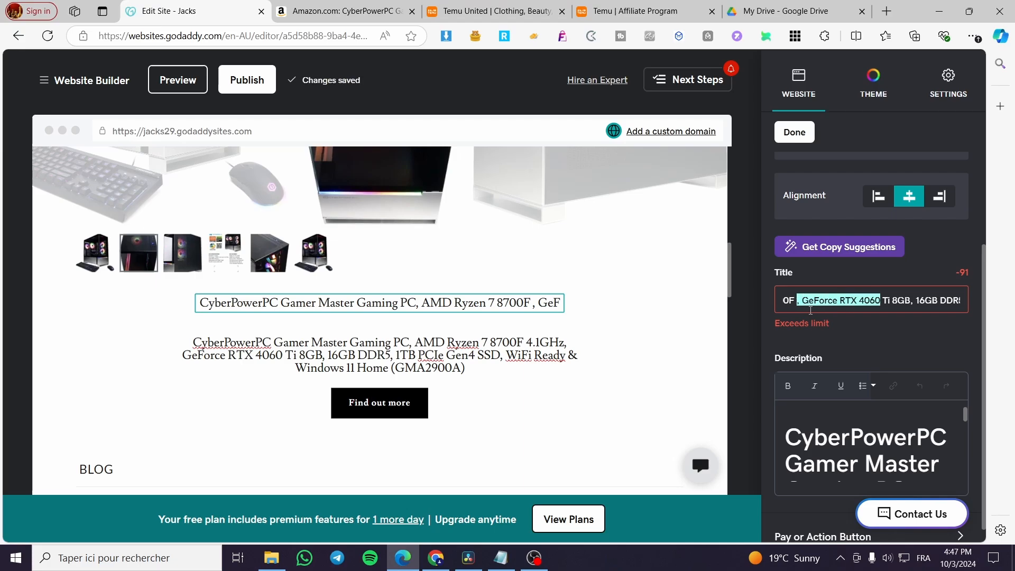
{"action": "key", "text": "shift+Right"}
{"action": "key", "text": "shift+Right"}
{"action": "key", "text": "shift+Right"}
{"action": "key", "text": "shift+Right"}
{"action": "key", "text": "shift+Right"}
{"action": "key", "text": "shift+Right"}
{"action": "key", "text": "shift+Right"}
{"action": "key", "text": "shift+Right"}
{"action": "key", "text": "shift+Right"}
{"action": "key", "text": "shift+Right"}
{"action": "key", "text": "shift+Right"}
{"action": "key", "text": "shift+Right"}
{"action": "key", "text": "shift+Right"}
{"action": "key", "text": "shift+Right"}
{"action": "key", "text": "shift+Right"}
{"action": "key", "text": "shift+Right"}
{"action": "key", "text": "shift+Right"}
{"action": "key", "text": "shift+Right"}
{"action": "key", "text": "shift+Right"}
{"action": "key", "text": "shift+Right"}
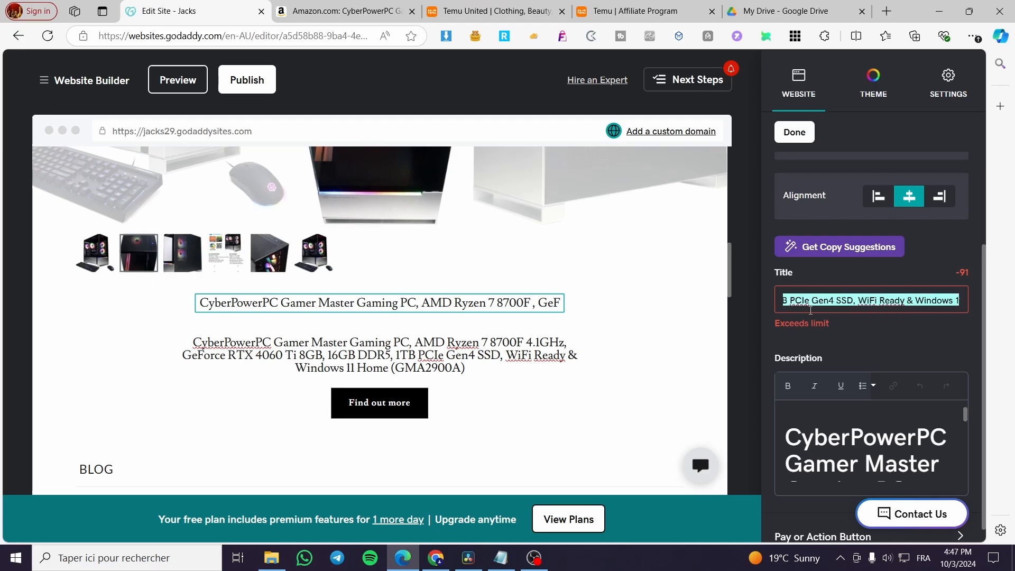
{"action": "key", "text": "shift+Right"}
{"action": "key", "text": "shift+Right"}
{"action": "key", "text": "BackSpace"}
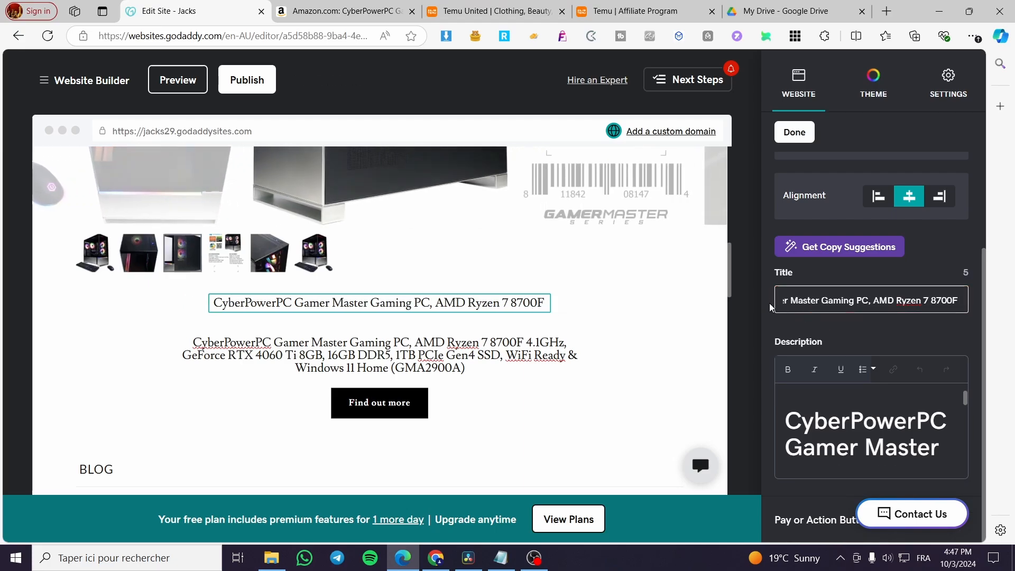
{"action": "left_click_drag", "start_coordinate": [785, 417], "coordinate": [967, 469]}
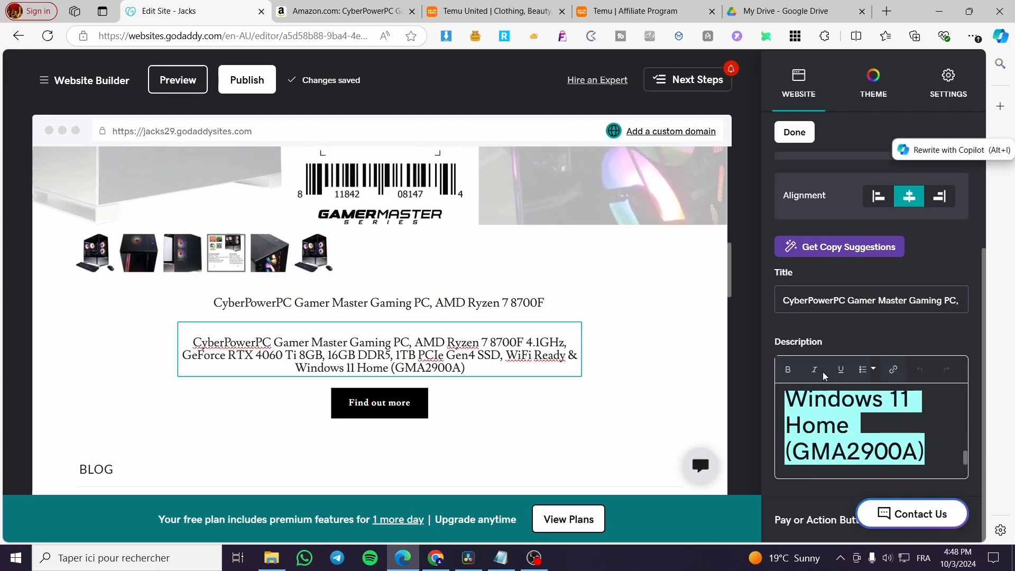
{"action": "left_click", "coordinate": [790, 373]}
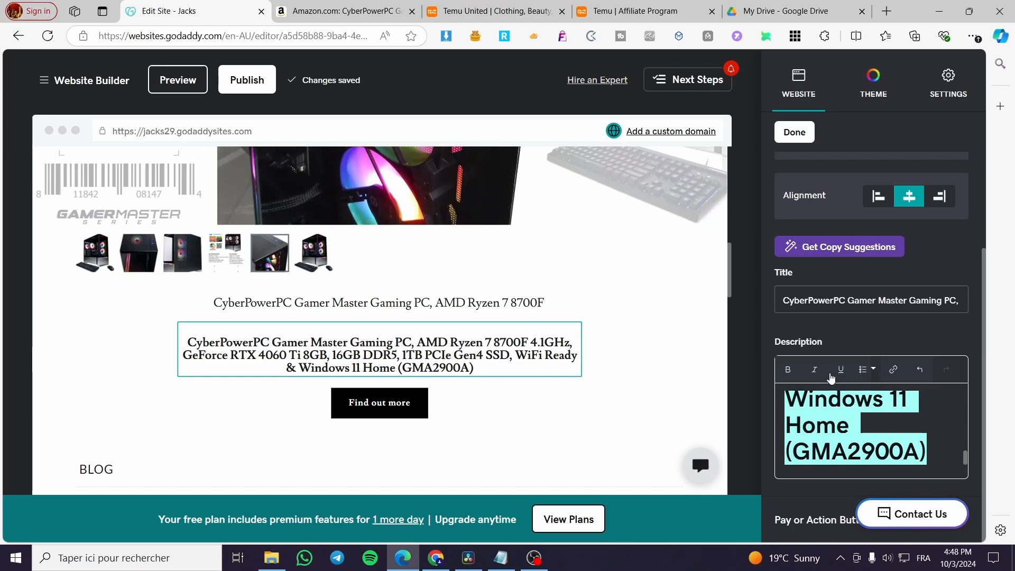
{"action": "left_click", "coordinate": [788, 375]}
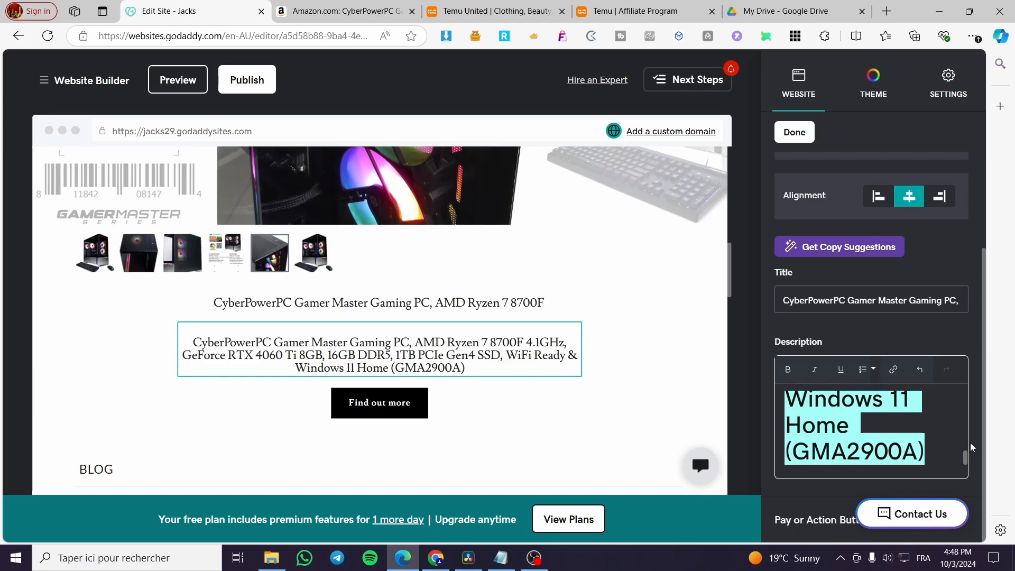
{"action": "left_click", "coordinate": [868, 371]}
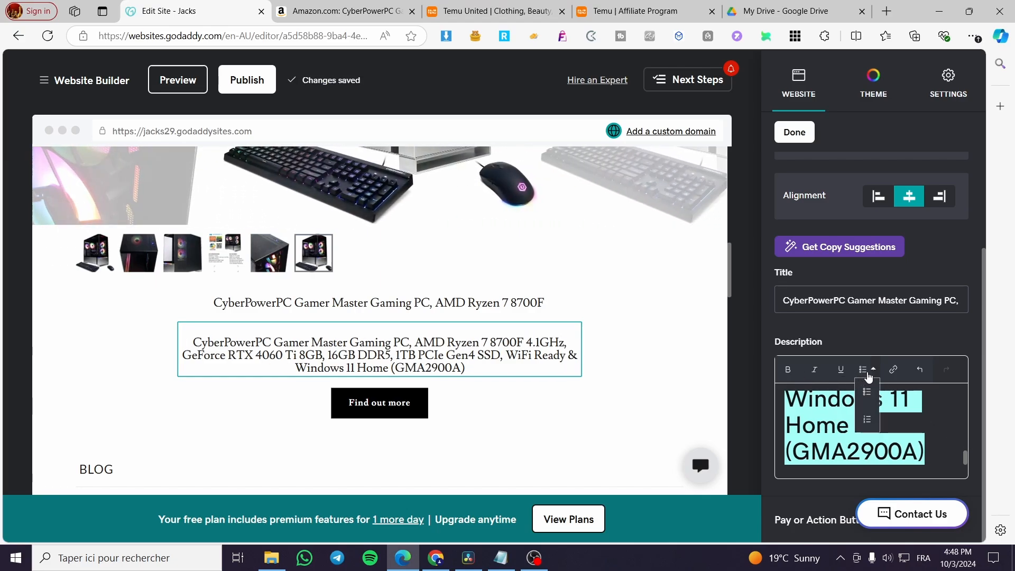
{"action": "left_click", "coordinate": [874, 374]}
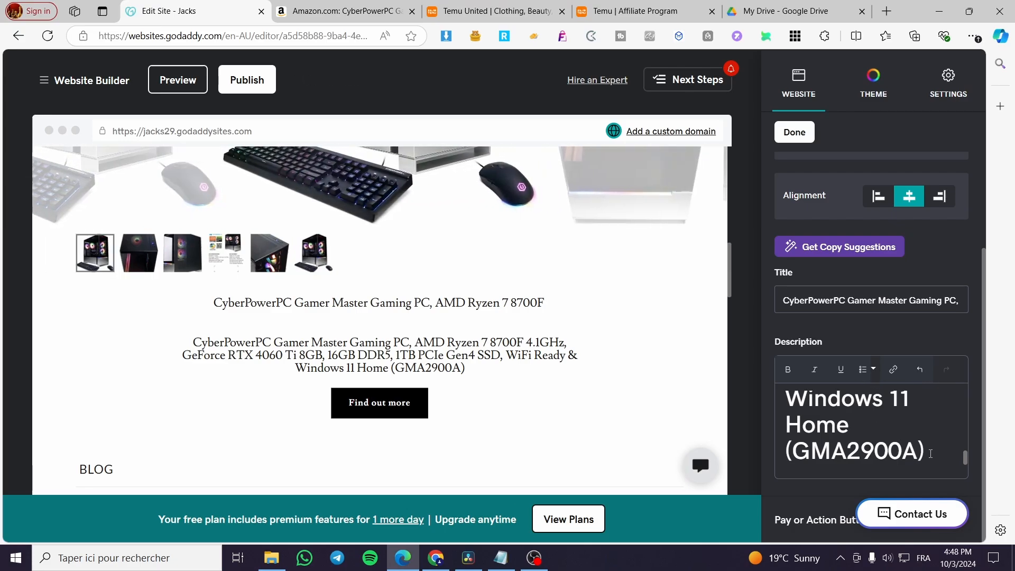
Copy the "About this item" heading and its bullet list from the Amazon page onto a new line ending the introduction's description.
{"action": "left_click", "coordinate": [896, 451]}
{"action": "key", "text": "Return"}
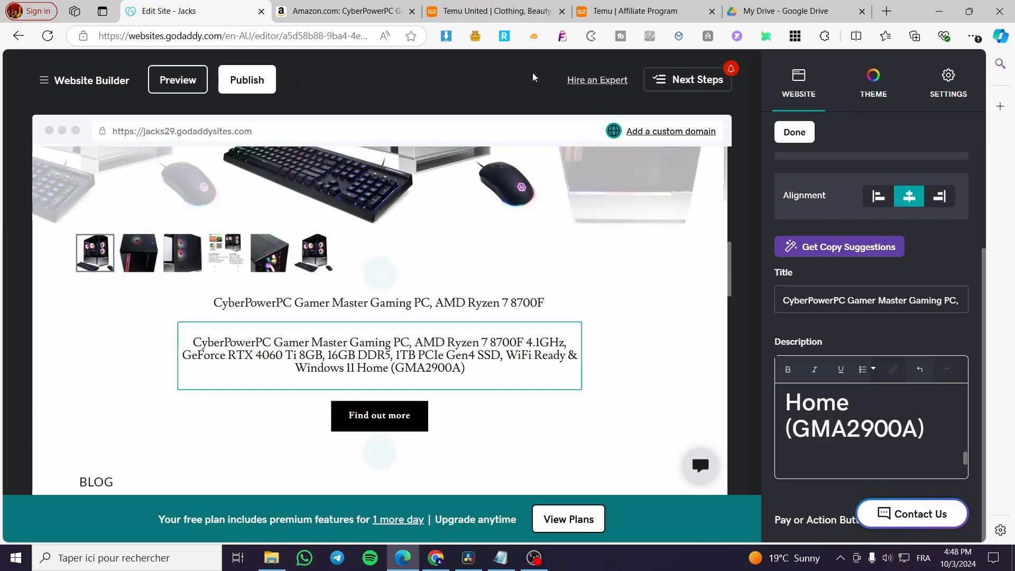
{"action": "left_click", "coordinate": [329, 10]}
{"action": "scroll", "coordinate": [554, 357], "scroll_direction": "down", "scroll_amount": 5}
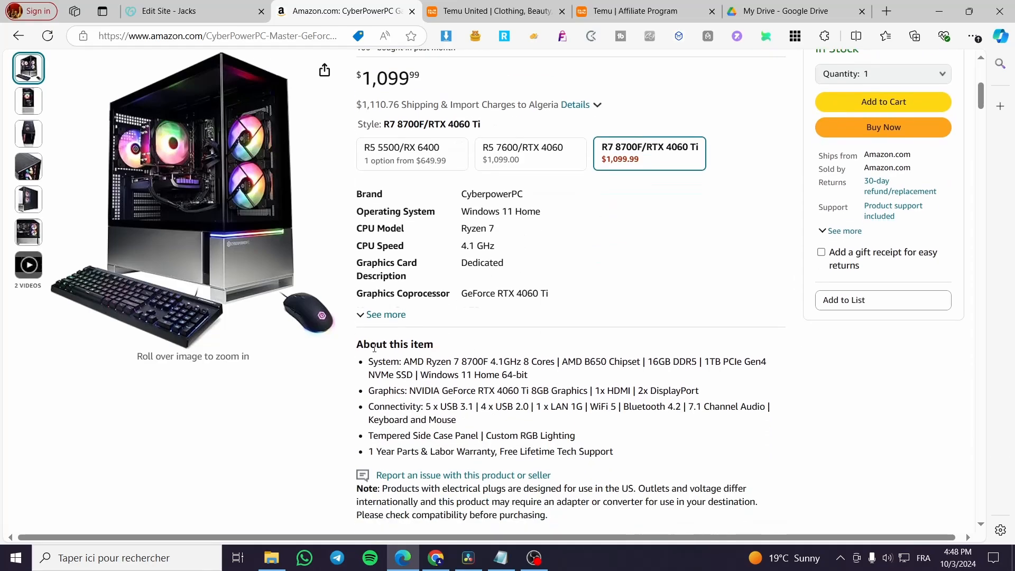
{"action": "left_click_drag", "start_coordinate": [358, 344], "coordinate": [625, 390]}
{"action": "scroll", "coordinate": [581, 391], "scroll_direction": "down", "scroll_amount": 1}
{"action": "key", "text": "ctrl+c"}
{"action": "left_click", "coordinate": [233, 11]}
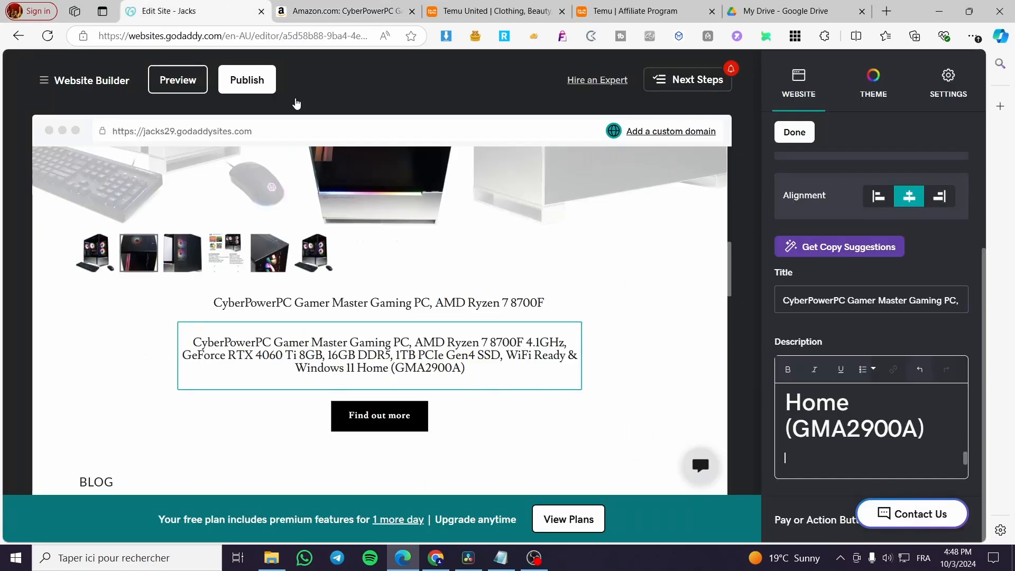
{"action": "key", "text": "ctrl+v"}
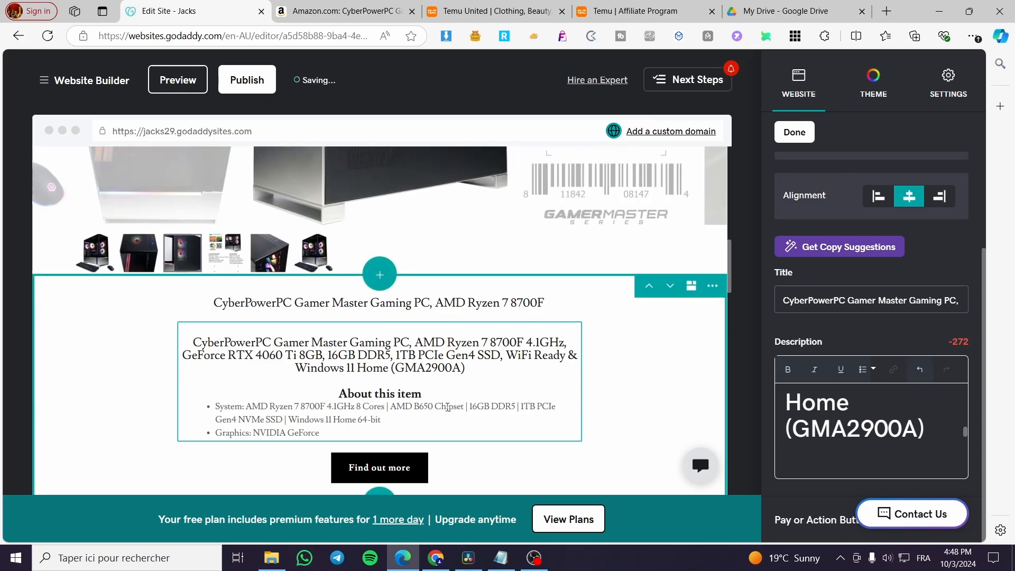
Look up the PC's price on Amazon and add a final bullet "Price: 1099.99$" to the introduction's description.
{"action": "left_click", "coordinate": [487, 435]}
{"action": "left_click", "coordinate": [919, 456]}
{"action": "scroll", "coordinate": [919, 456], "scroll_direction": "down", "scroll_amount": 5}
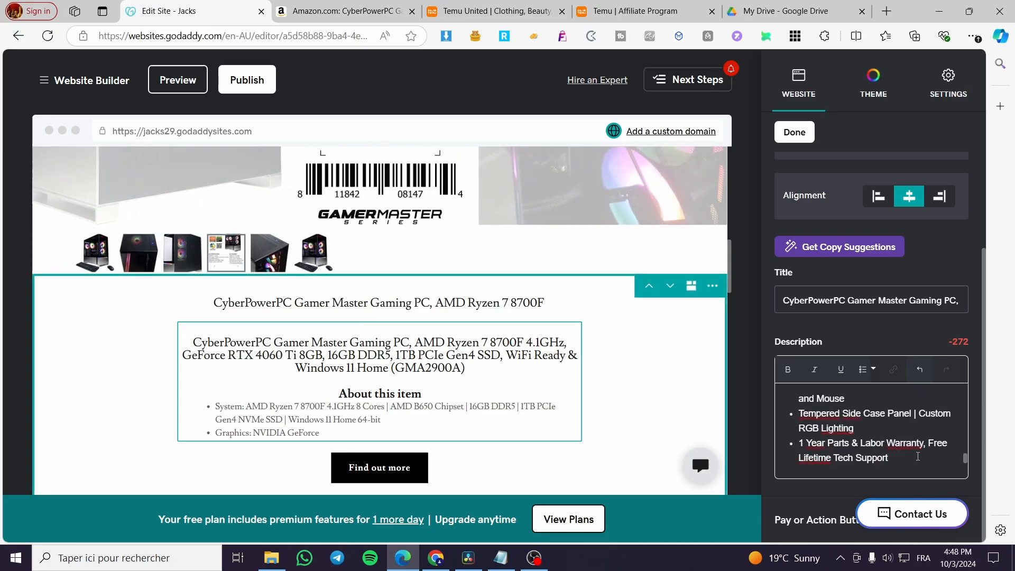
{"action": "key", "text": "Return"}
{"action": "type", "text": "Price:"}
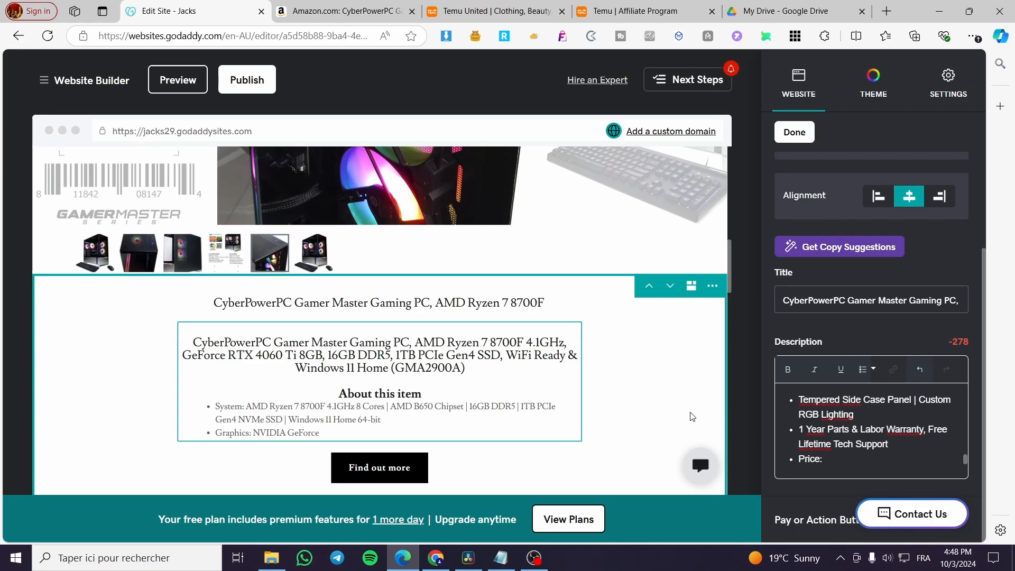
{"action": "left_click", "coordinate": [294, 6]}
{"action": "scroll", "coordinate": [887, 328], "scroll_direction": "up", "scroll_amount": 8}
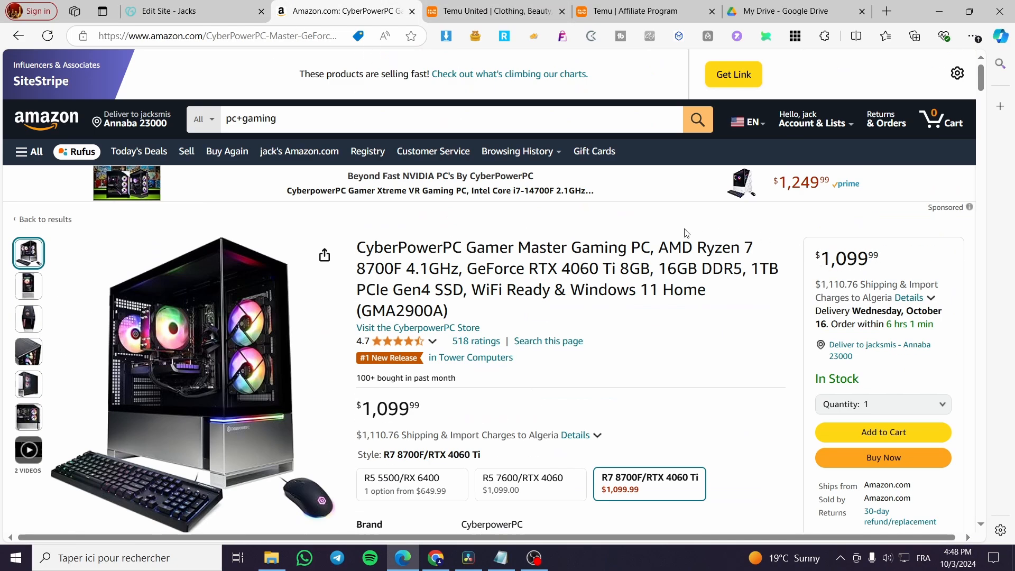
{"action": "left_click", "coordinate": [191, 10]}
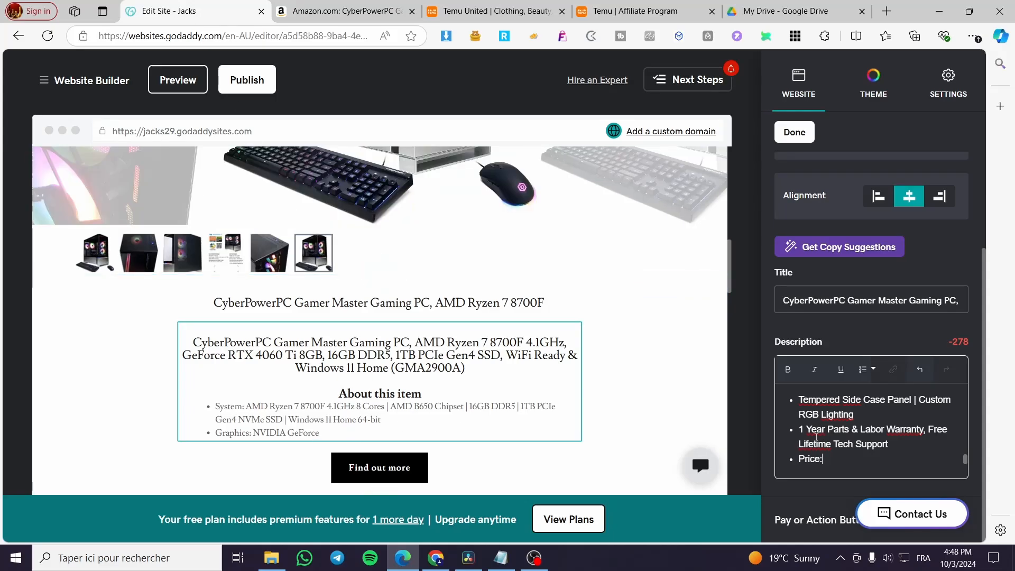
{"action": "type", "text": "099.99$"}
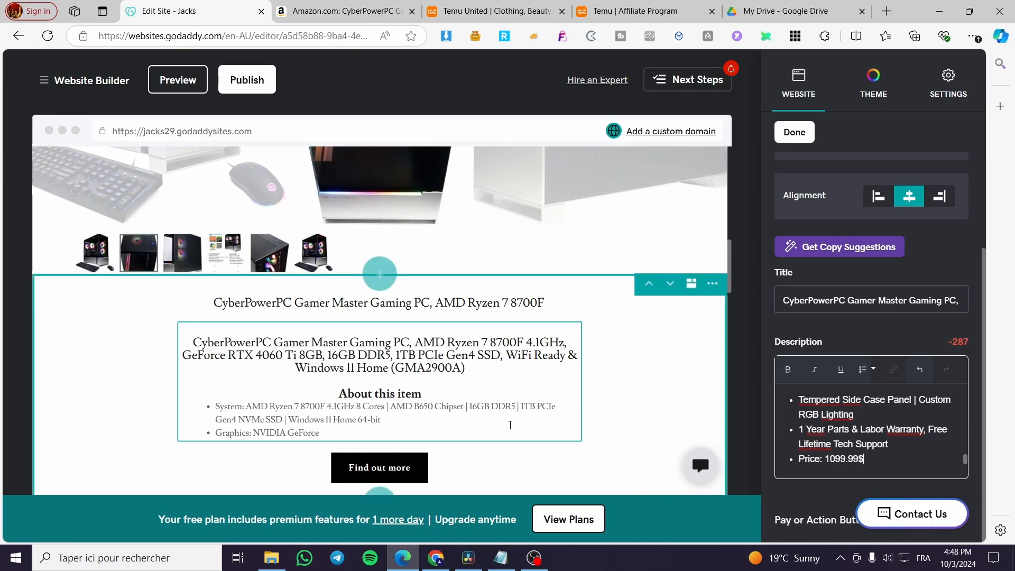
Finish editing the introduction and insert the "Description, policy or services" content section below it.
{"action": "scroll", "coordinate": [544, 397], "scroll_direction": "down", "scroll_amount": 2}
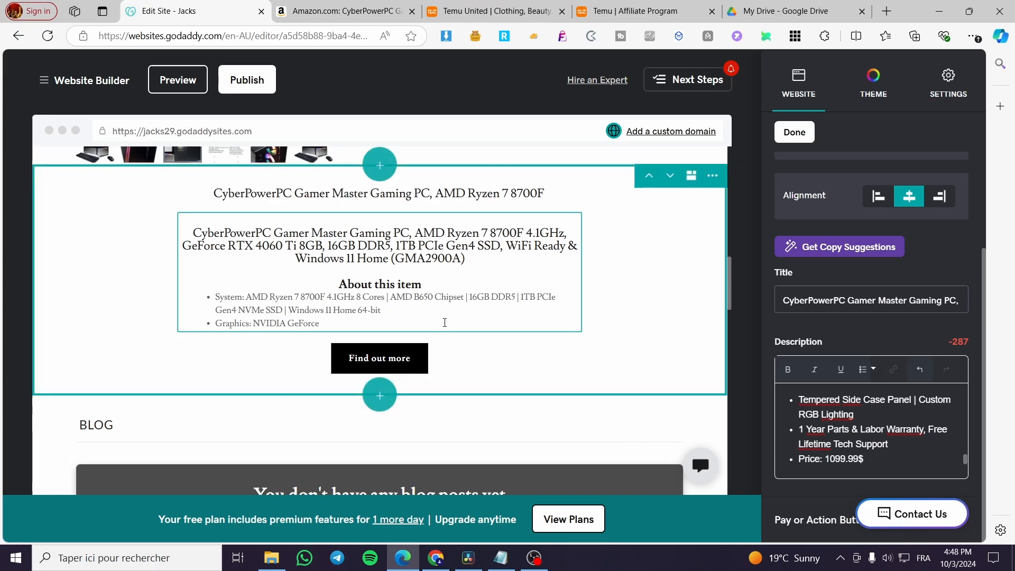
{"action": "left_click", "coordinate": [846, 400]}
{"action": "scroll", "coordinate": [846, 400], "scroll_direction": "up", "scroll_amount": 5}
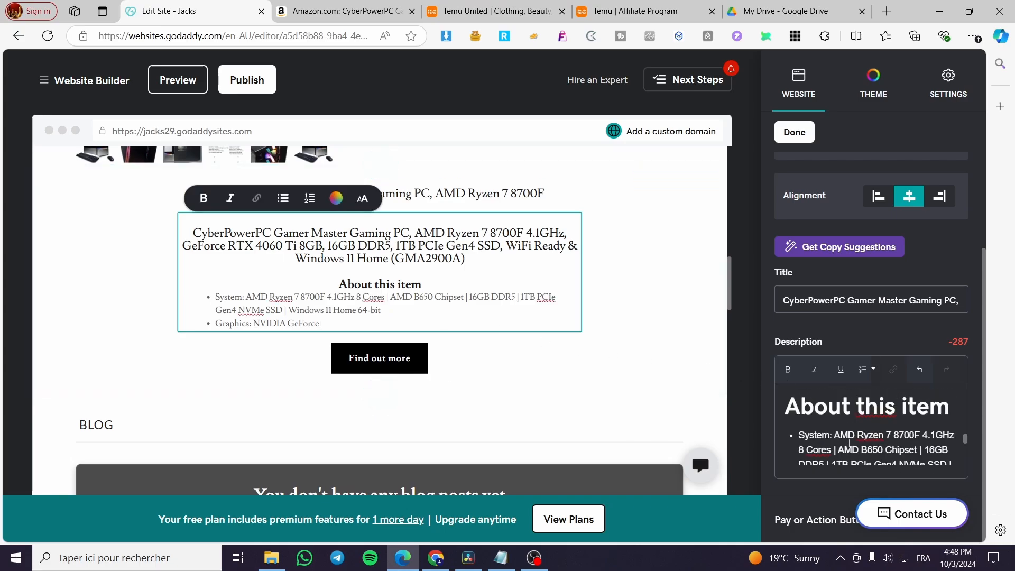
{"action": "scroll", "coordinate": [849, 442], "scroll_direction": "down", "scroll_amount": 3}
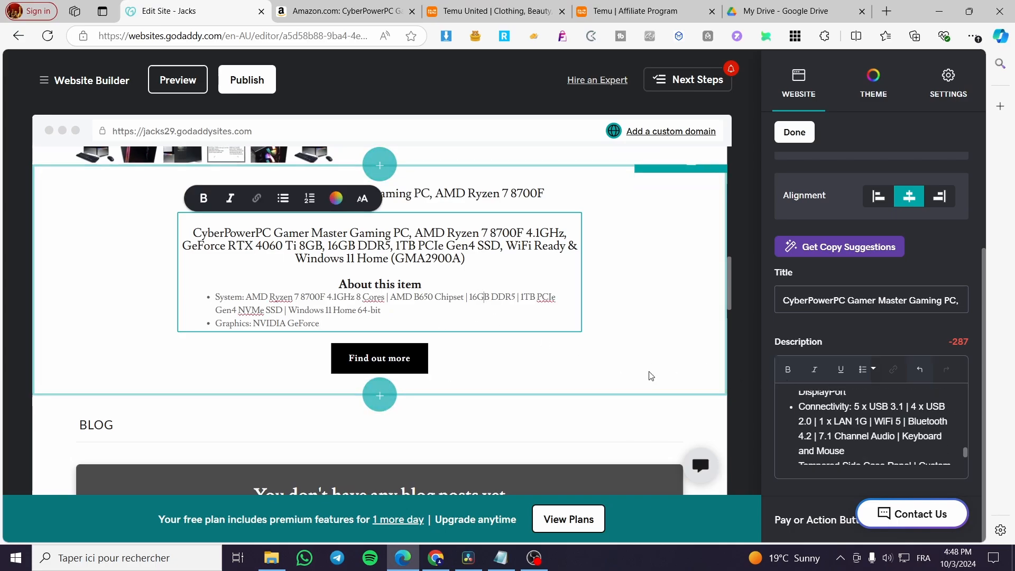
{"action": "left_click", "coordinate": [795, 132]}
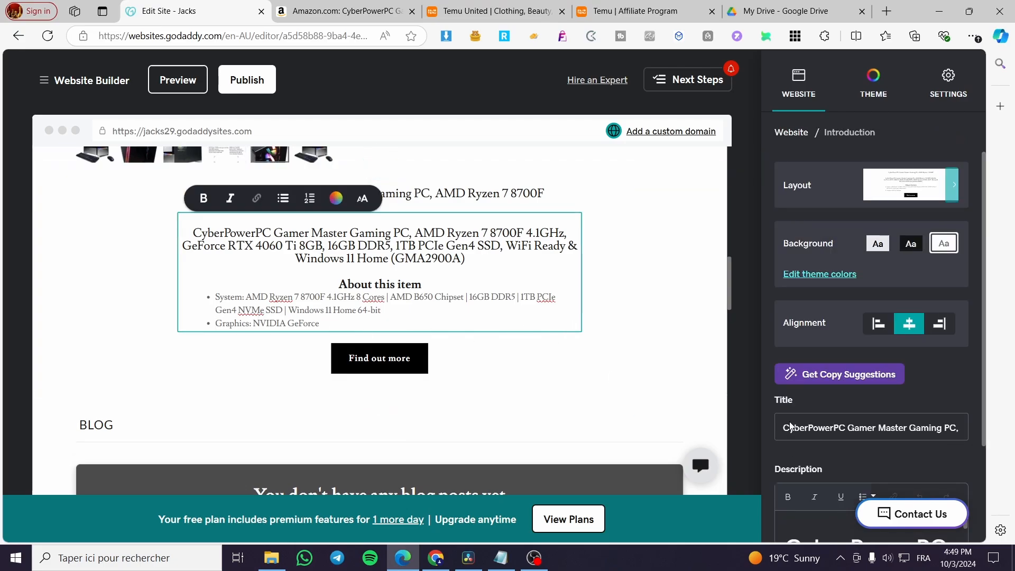
{"action": "scroll", "coordinate": [790, 427], "scroll_direction": "down", "scroll_amount": 2}
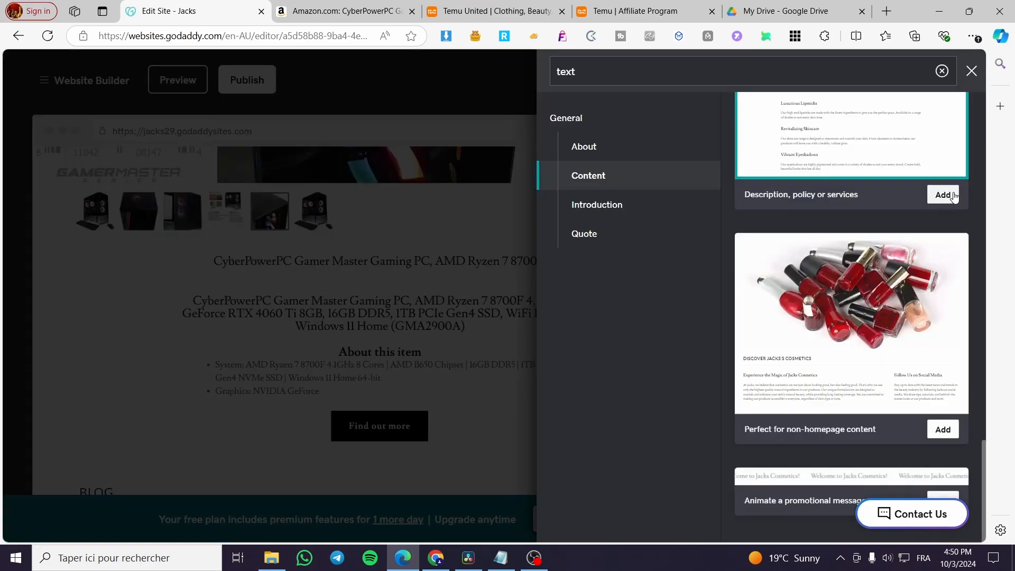
{"action": "left_click", "coordinate": [944, 195]}
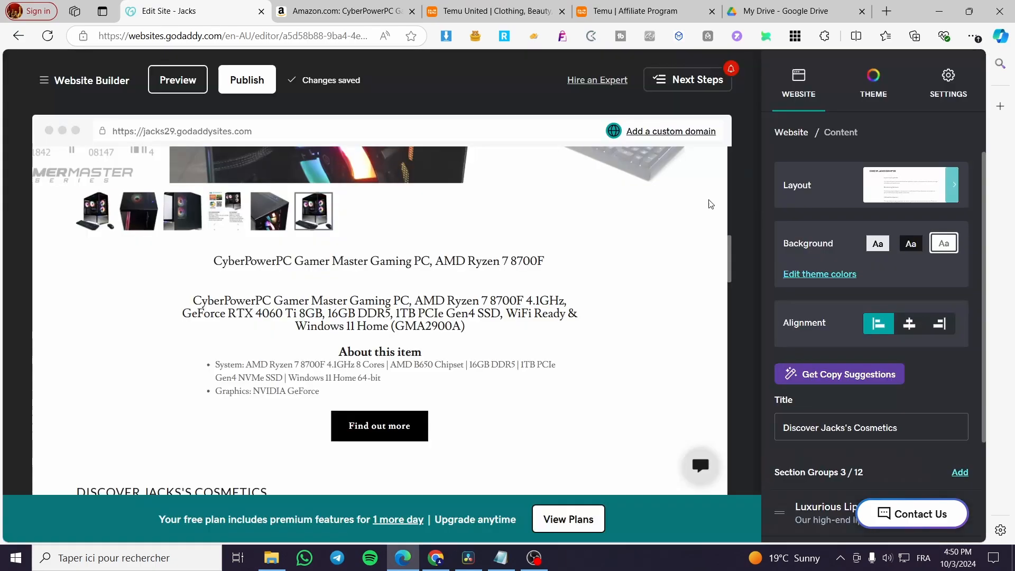
Delete the "About this item" heading and its bullets from the introduction's description, and hide the section's action button.
{"action": "scroll", "coordinate": [234, 314], "scroll_direction": "up", "scroll_amount": 4}
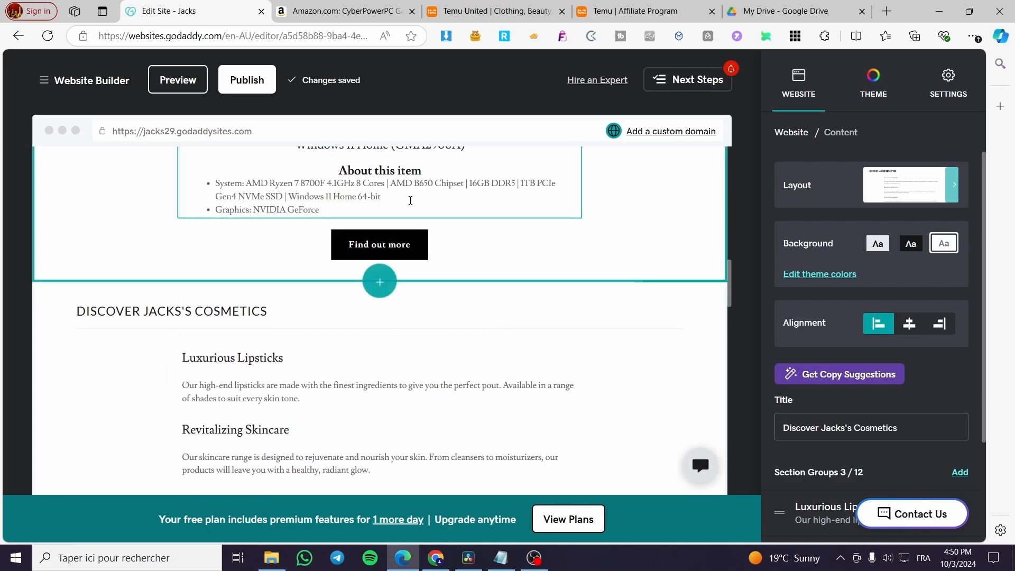
{"action": "left_click", "coordinate": [423, 283]}
{"action": "left_click_drag", "start_coordinate": [335, 283], "coordinate": [485, 316]}
{"action": "key", "text": "BackSpace"}
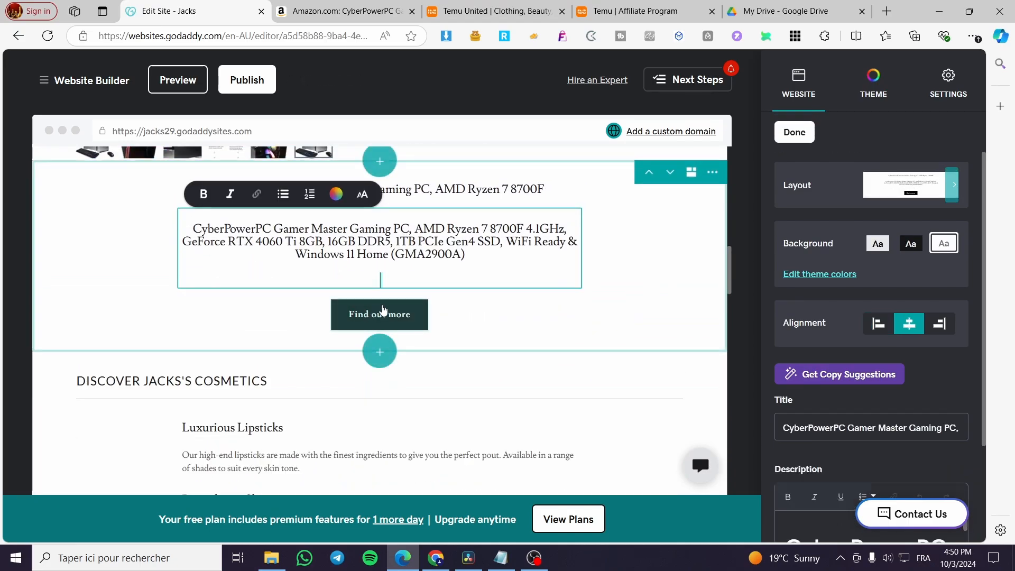
{"action": "left_click", "coordinate": [397, 315]}
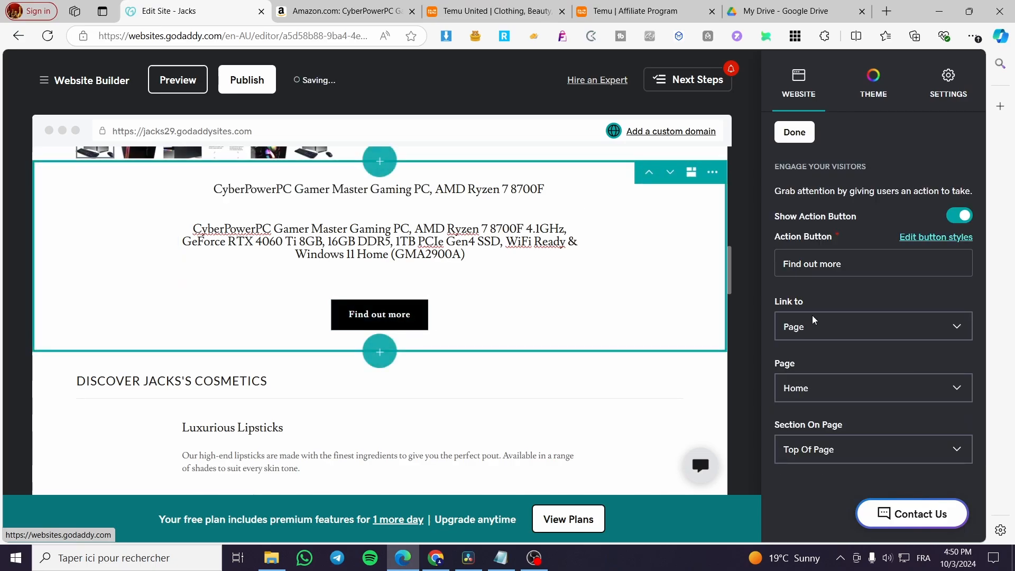
{"action": "left_click", "coordinate": [969, 215]}
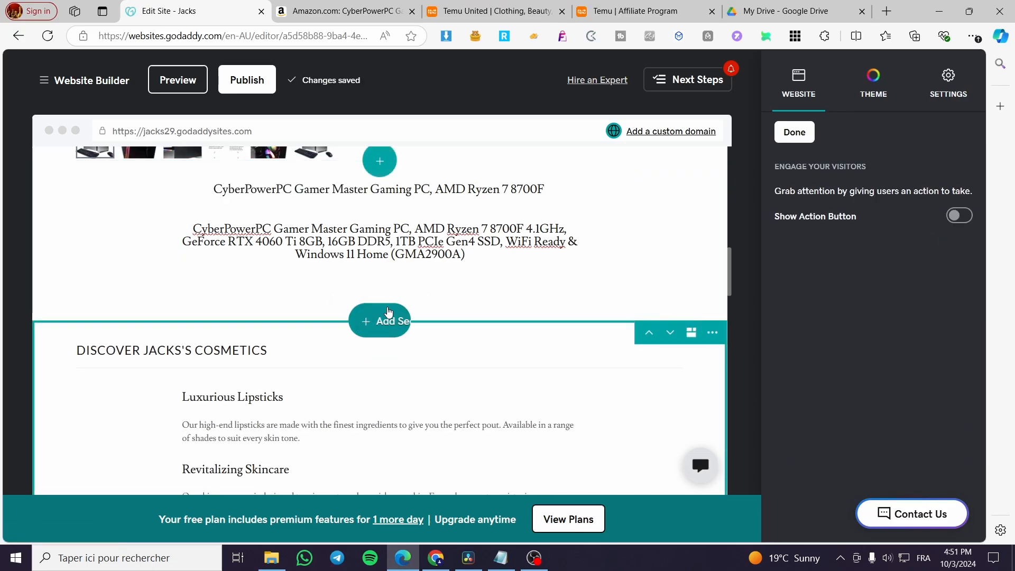
Retitle the new content section "Discover This Pc Gamer".
{"action": "left_click", "coordinate": [281, 352]}
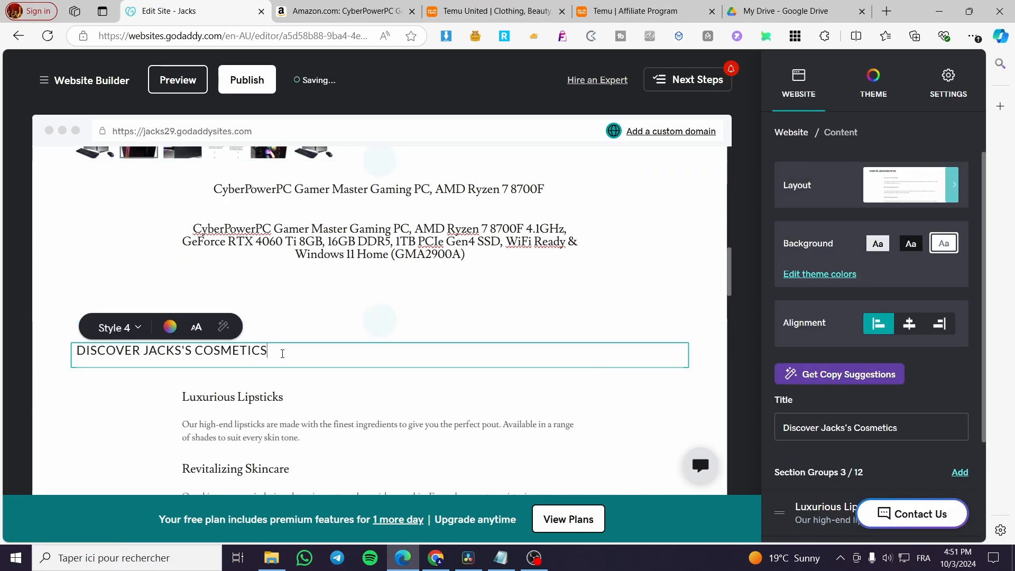
{"action": "left_click_drag", "start_coordinate": [281, 353], "coordinate": [183, 349]}
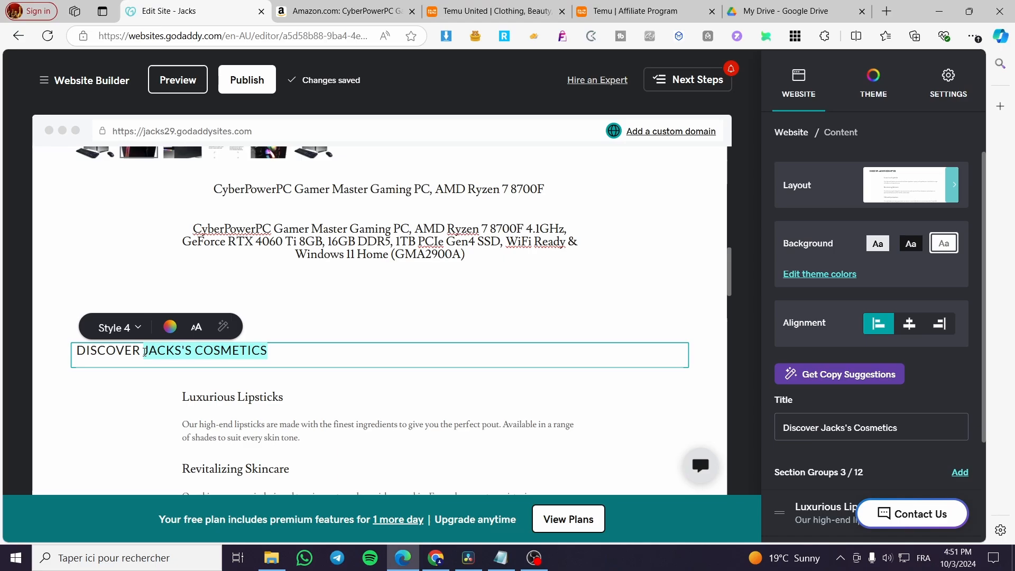
{"action": "type", "text": "This"}
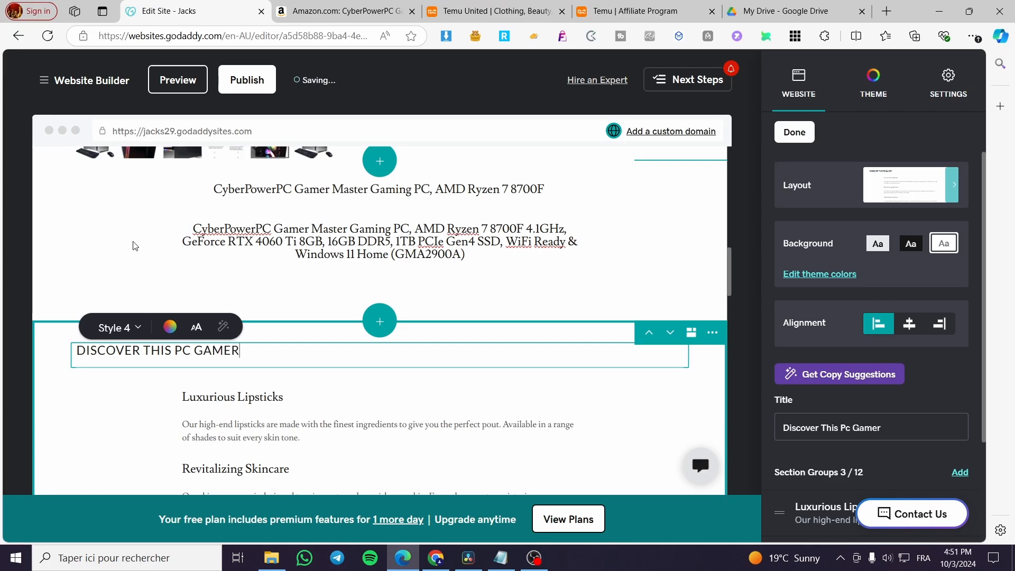
Replace the "Luxurious Lipsticks" headline in the content section with "About this item" copied from the Amazon page.
{"action": "left_click", "coordinate": [294, 412]}
{"action": "scroll", "coordinate": [317, 356], "scroll_direction": "down", "scroll_amount": 1}
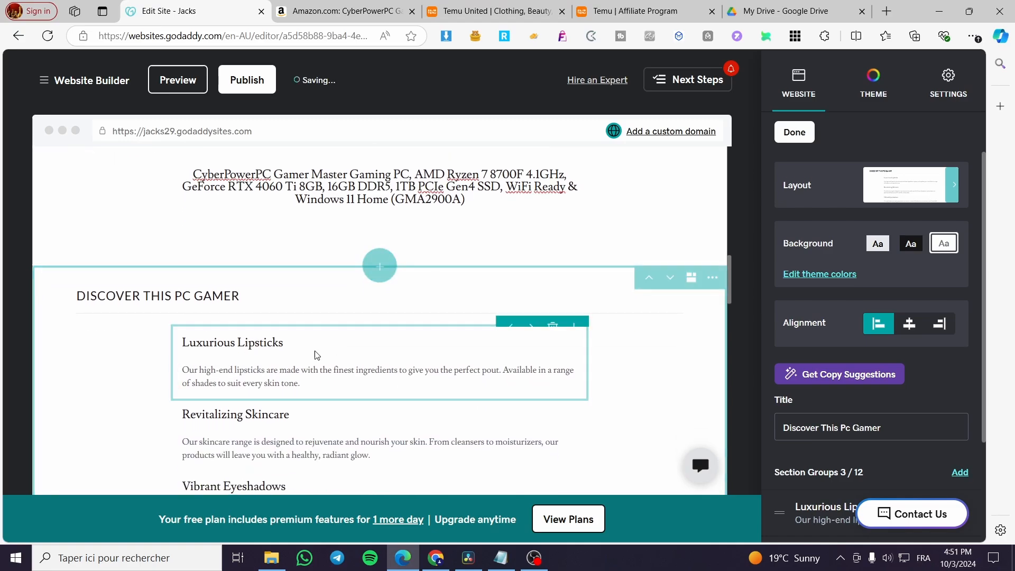
{"action": "scroll", "coordinate": [899, 317], "scroll_direction": "down", "scroll_amount": 3}
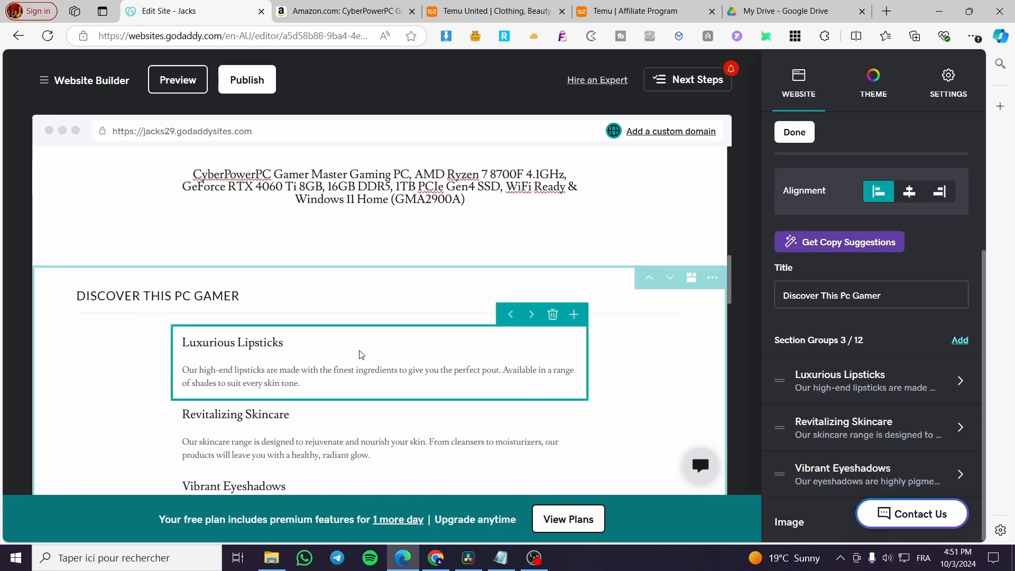
{"action": "left_click", "coordinate": [287, 344]}
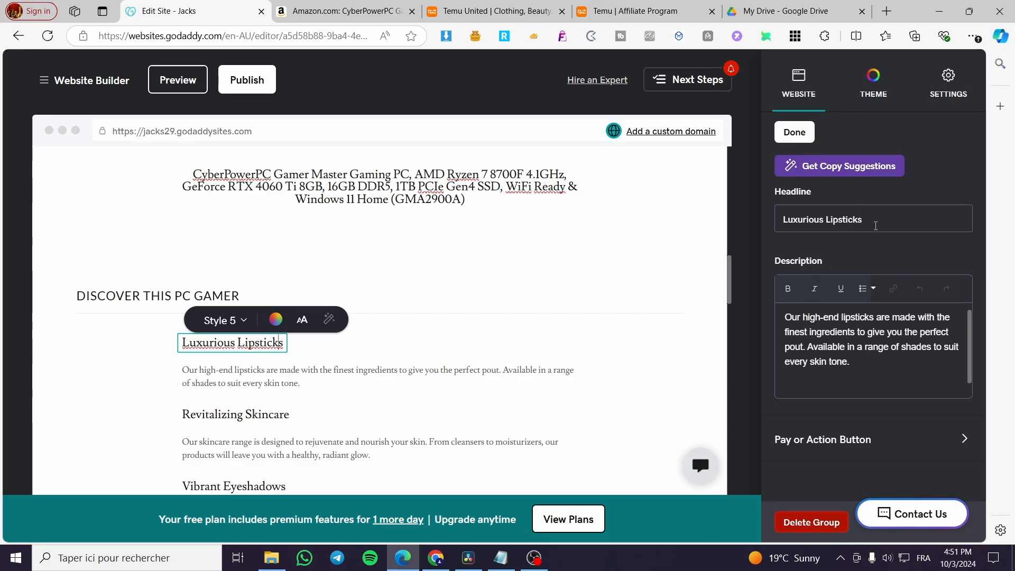
{"action": "left_click_drag", "start_coordinate": [875, 226], "coordinate": [750, 217]}
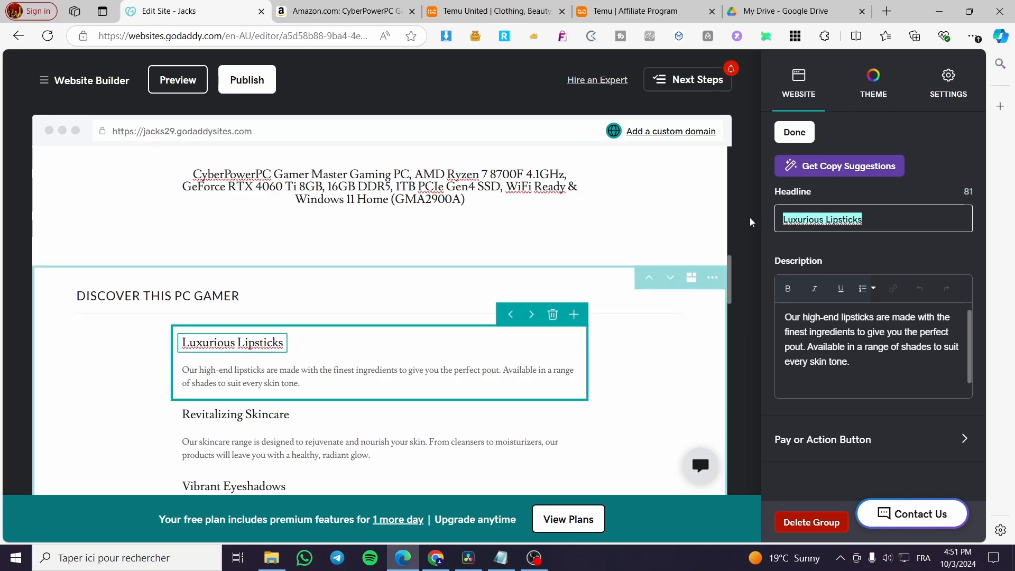
{"action": "left_click", "coordinate": [405, 16]}
{"action": "scroll", "coordinate": [644, 391], "scroll_direction": "down", "scroll_amount": 5}
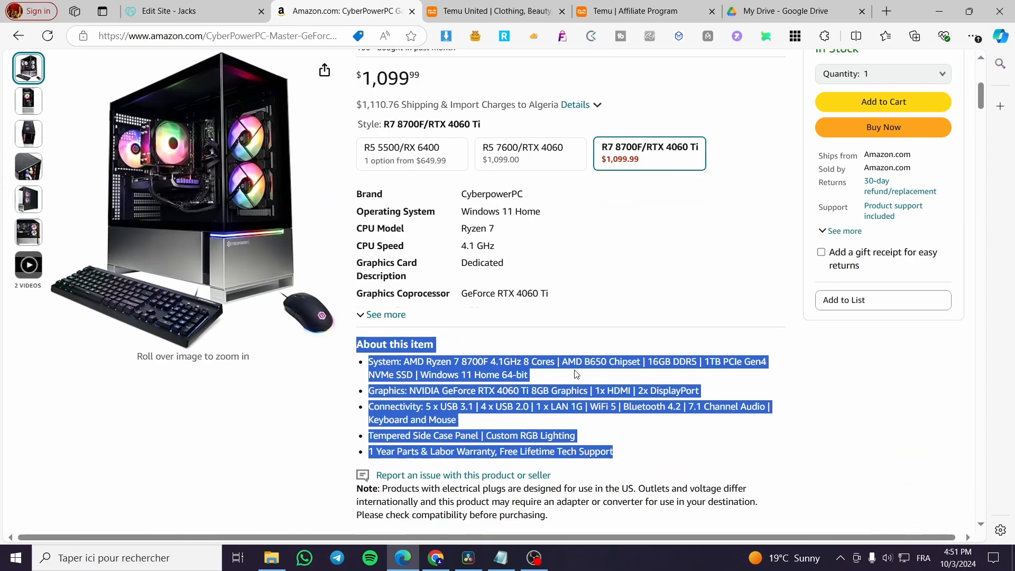
{"action": "left_click_drag", "start_coordinate": [433, 348], "coordinate": [393, 344]}
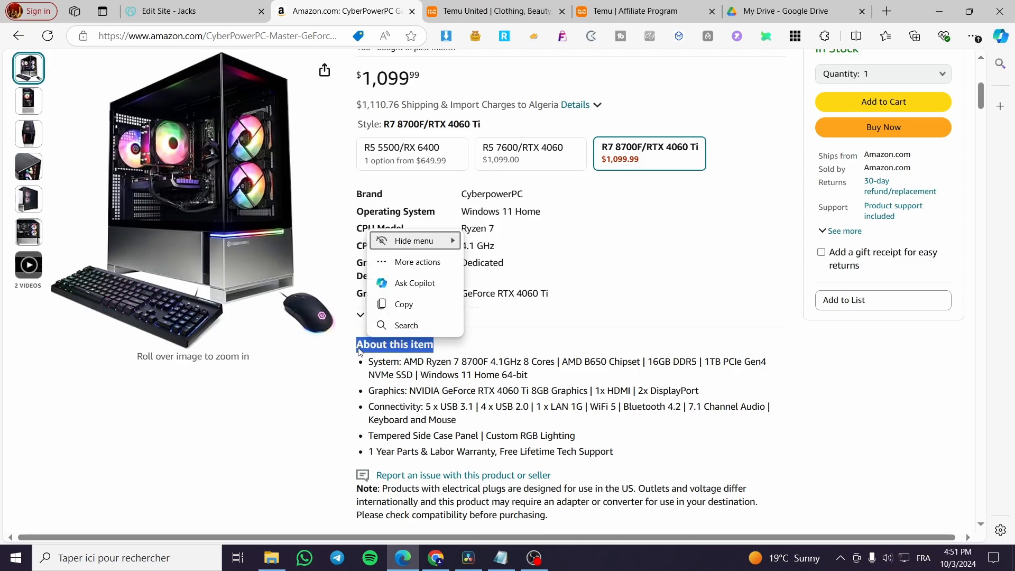
{"action": "key", "text": "ctrl+c"}
{"action": "left_click", "coordinate": [224, 8]}
{"action": "key", "text": "ctrl+v"}
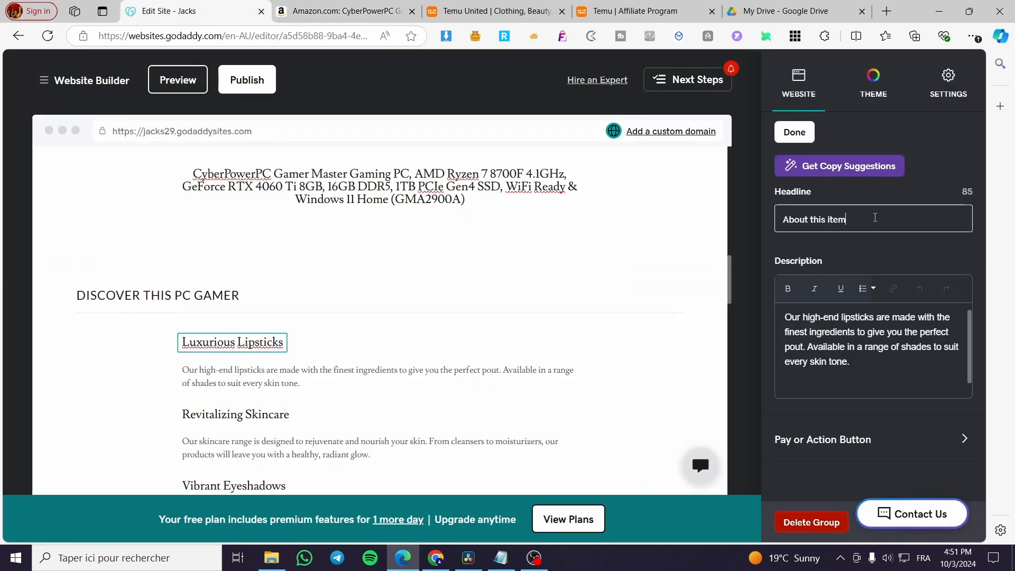
Replace the "About this item" group's description with the System bullet copied from the Amazon page.
{"action": "left_click", "coordinate": [837, 337]}
{"action": "key", "text": "ctrl+a"}
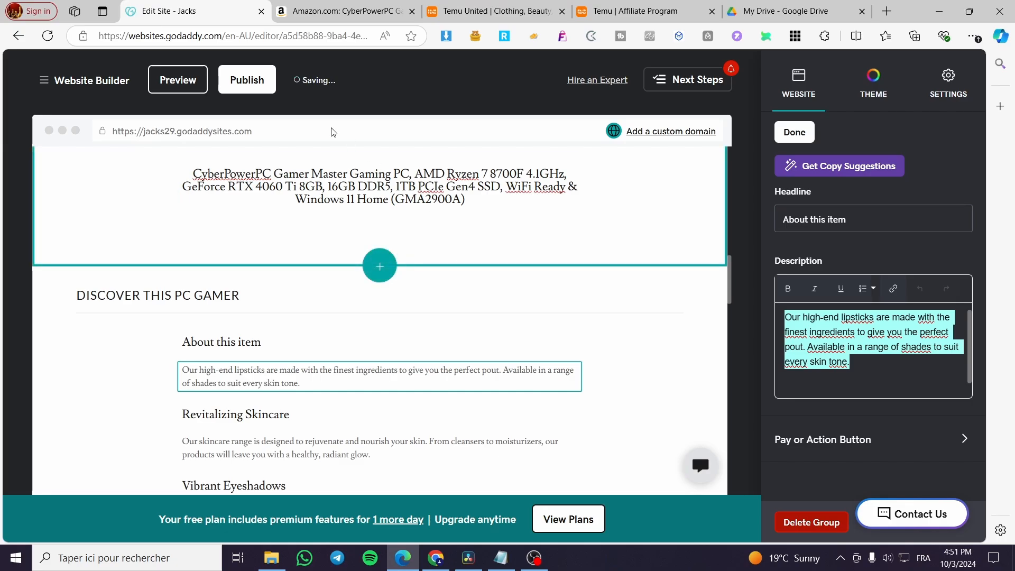
{"action": "left_click", "coordinate": [328, 12]}
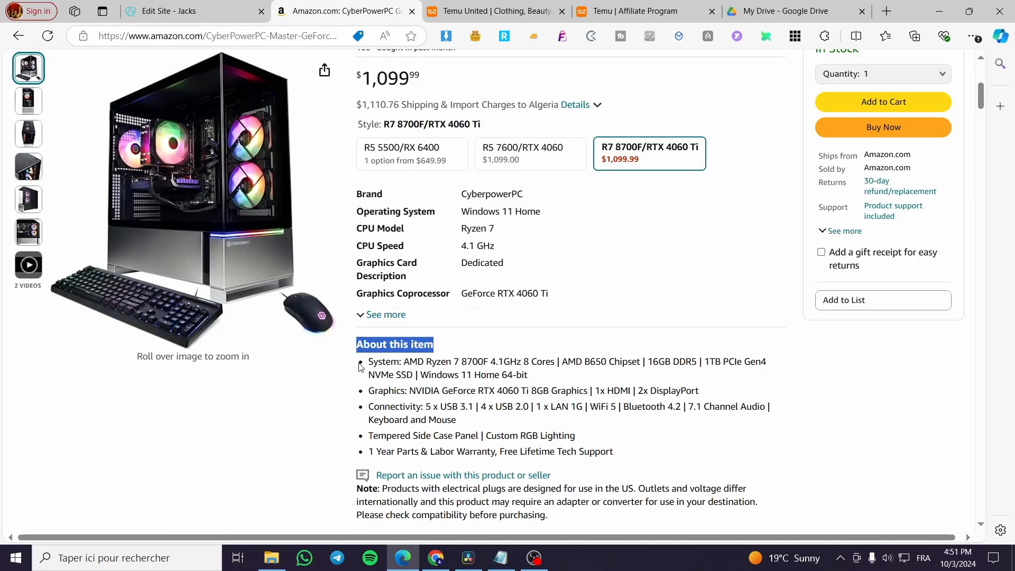
{"action": "left_click_drag", "start_coordinate": [362, 367], "coordinate": [414, 389]}
{"action": "left_click_drag", "start_coordinate": [520, 387], "coordinate": [525, 376]}
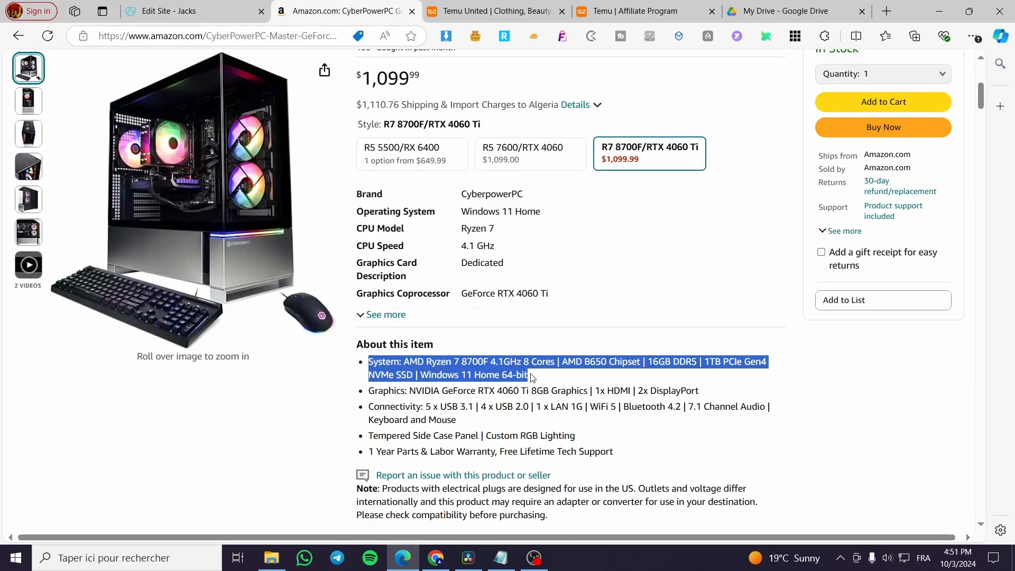
{"action": "key", "text": "ctrl+c"}
{"action": "left_click", "coordinate": [199, 12]}
{"action": "key", "text": "ctrl+v"}
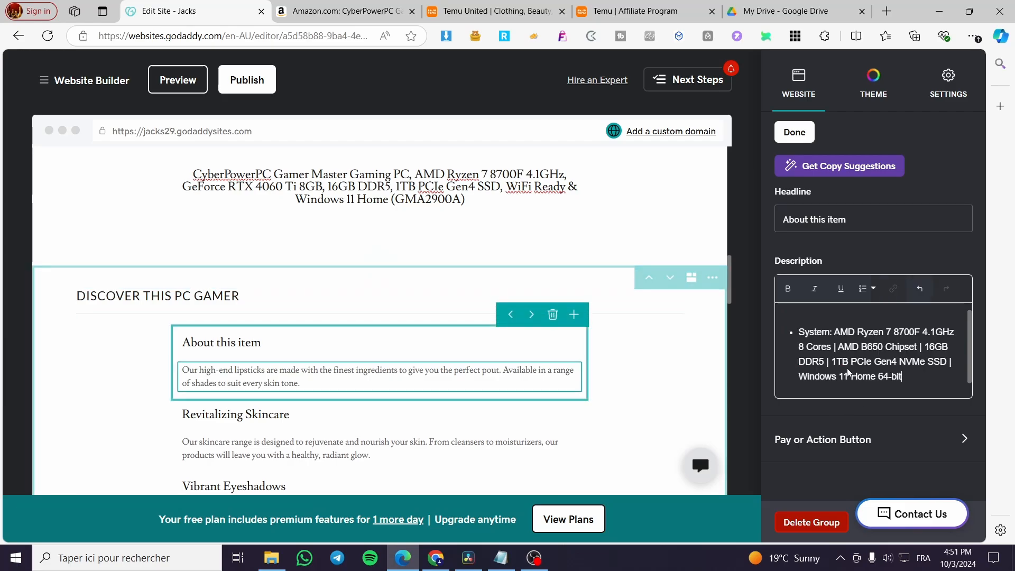
Clear the content section's title completely.
{"action": "left_click", "coordinate": [443, 438]}
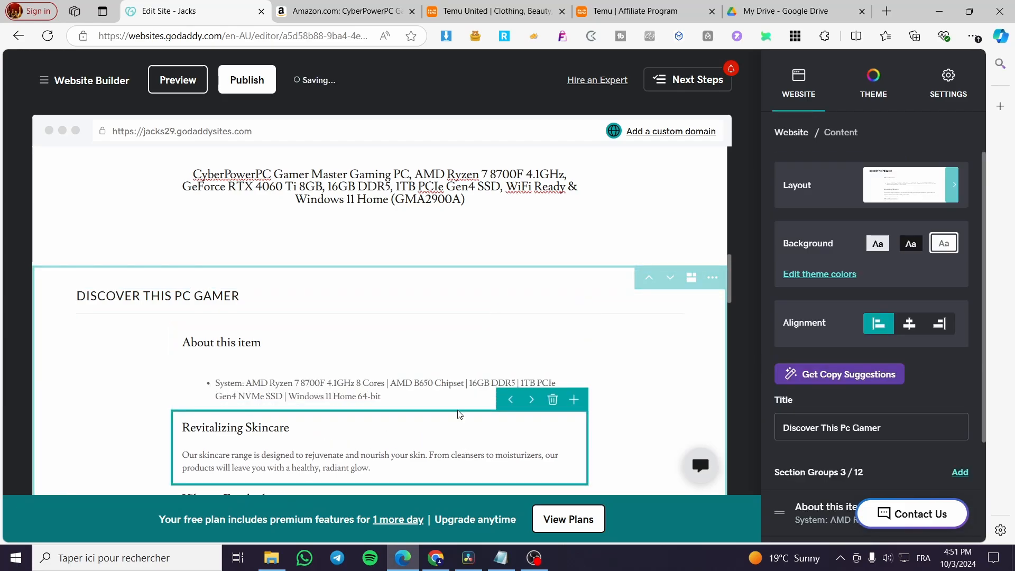
{"action": "left_click_drag", "start_coordinate": [882, 429], "coordinate": [806, 428]}
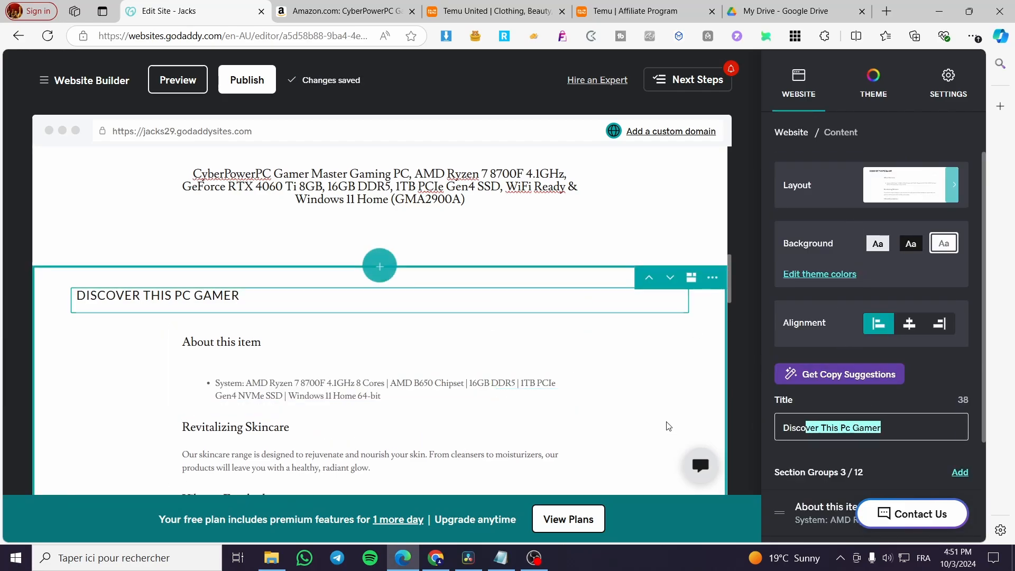
{"action": "key", "text": "BackSpace"}
{"action": "key", "text": "BackSpace"}
{"action": "key", "text": "BackSpace"}
{"action": "key", "text": "BackSpace"}
{"action": "key", "text": "BackSpace"}
{"action": "key", "text": "BackSpace"}
Delete the "Revitalizing Skincare" headline from the content section's second group.
{"action": "scroll", "coordinate": [668, 426], "scroll_direction": "down", "scroll_amount": 3}
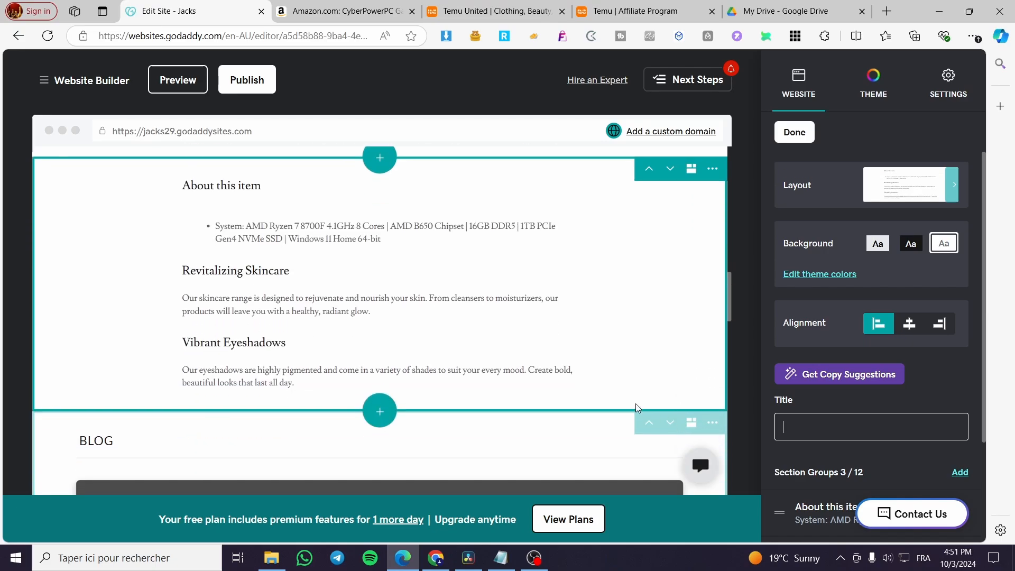
{"action": "left_click", "coordinate": [409, 298]}
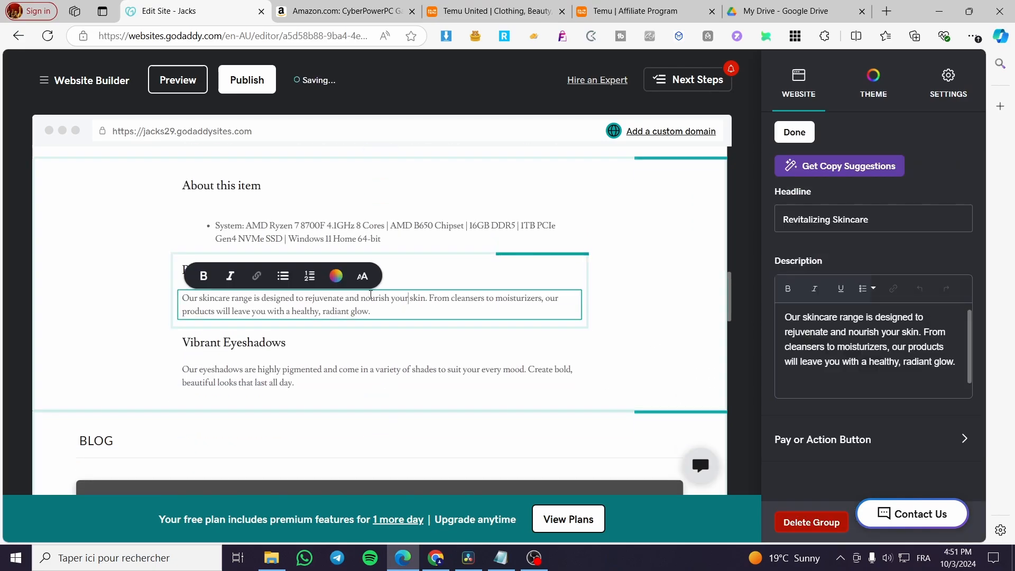
{"action": "left_click", "coordinate": [434, 276]}
{"action": "left_click", "coordinate": [288, 275]}
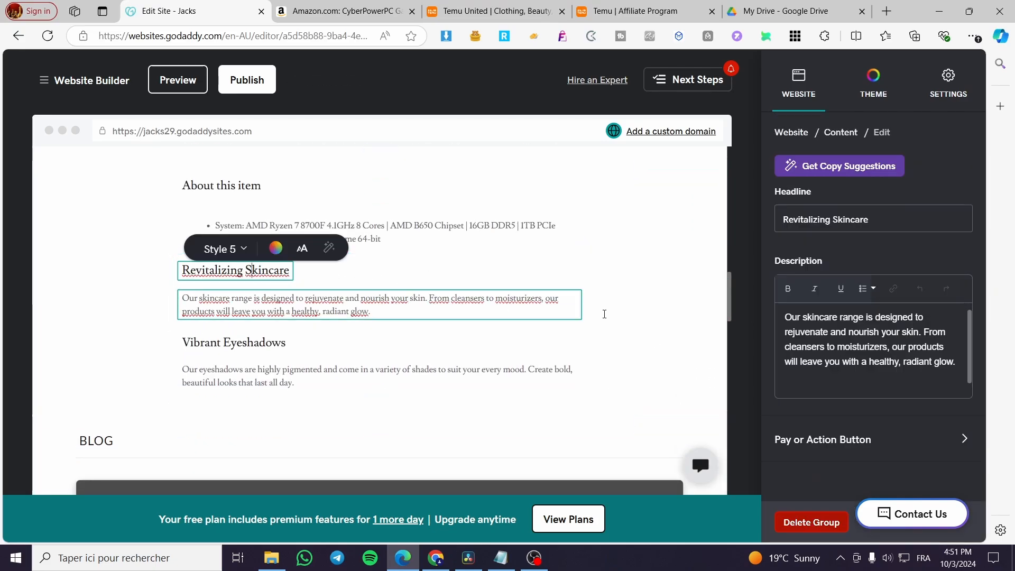
{"action": "left_click_drag", "start_coordinate": [873, 225], "coordinate": [766, 220]}
{"action": "key", "text": "BackSpace"}
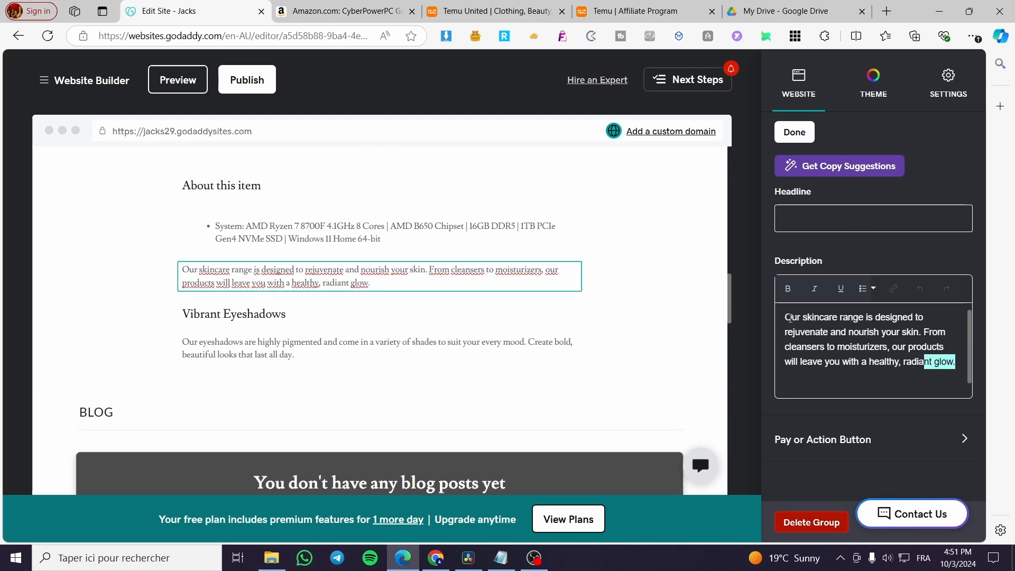
Replace the second group's skincare description with the Graphics and Connectivity bullets copied from the Amazon page.
{"action": "triple_click", "coordinate": [958, 364]}
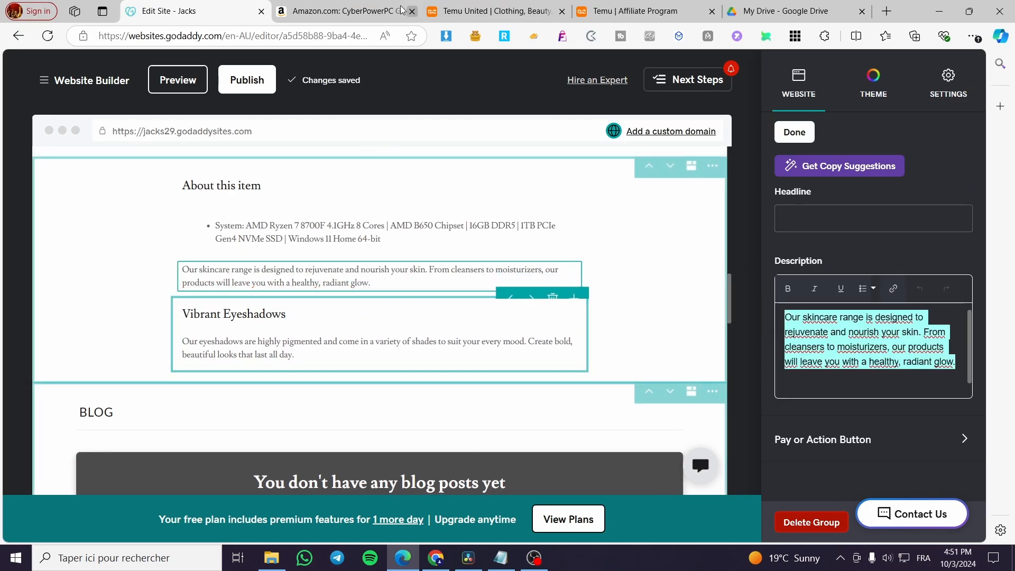
{"action": "key", "text": "ctrl+Tab"}
{"action": "left_click_drag", "start_coordinate": [369, 391], "coordinate": [430, 419]}
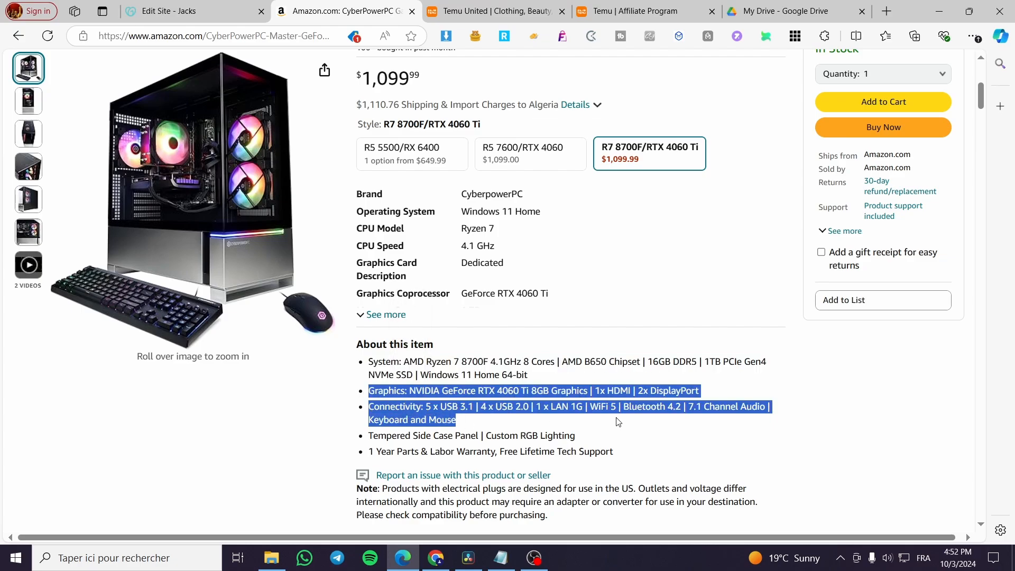
{"action": "key", "text": "ctrl+c"}
{"action": "key", "text": "ctrl+shift+Tab"}
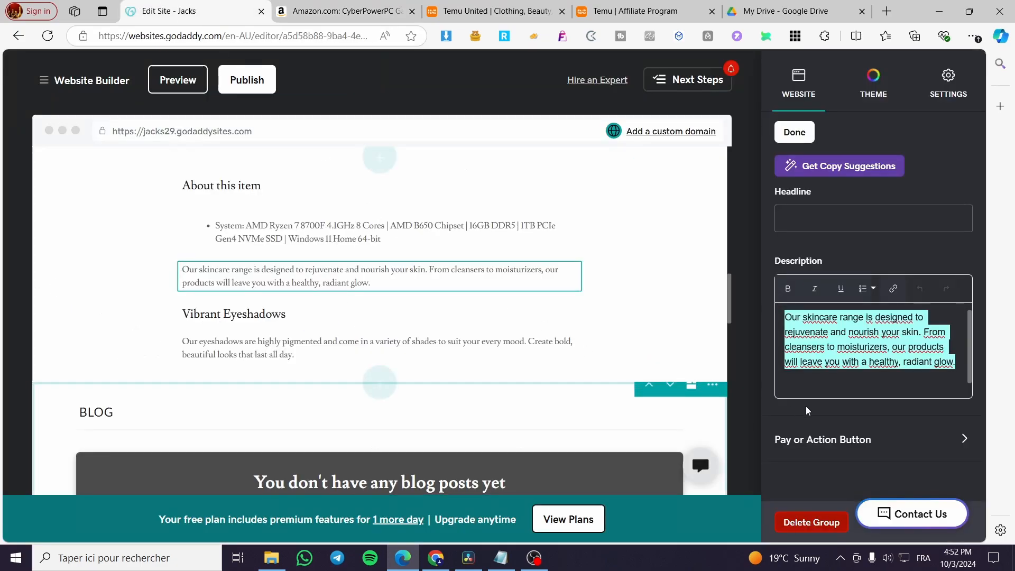
{"action": "key", "text": "ctrl+v"}
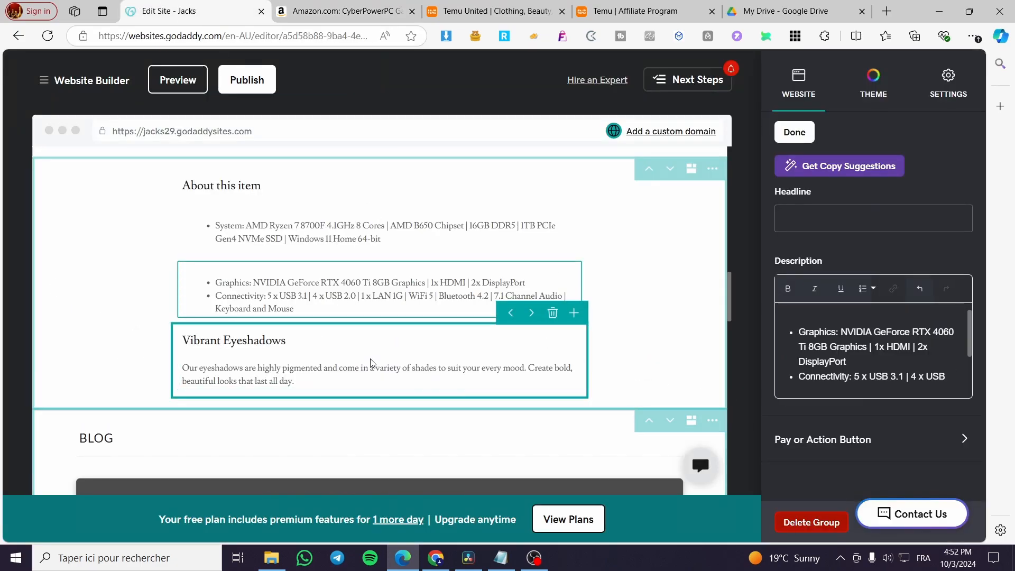
Replace the third group's eyeshadow description with the Tempered Side Case Panel and 1 Year Parts & Labor Warranty bullets copied from the Amazon page.
{"action": "left_click", "coordinate": [335, 19]}
{"action": "left_click_drag", "start_coordinate": [368, 436], "coordinate": [421, 435]}
{"action": "left_click", "coordinate": [562, 482]}
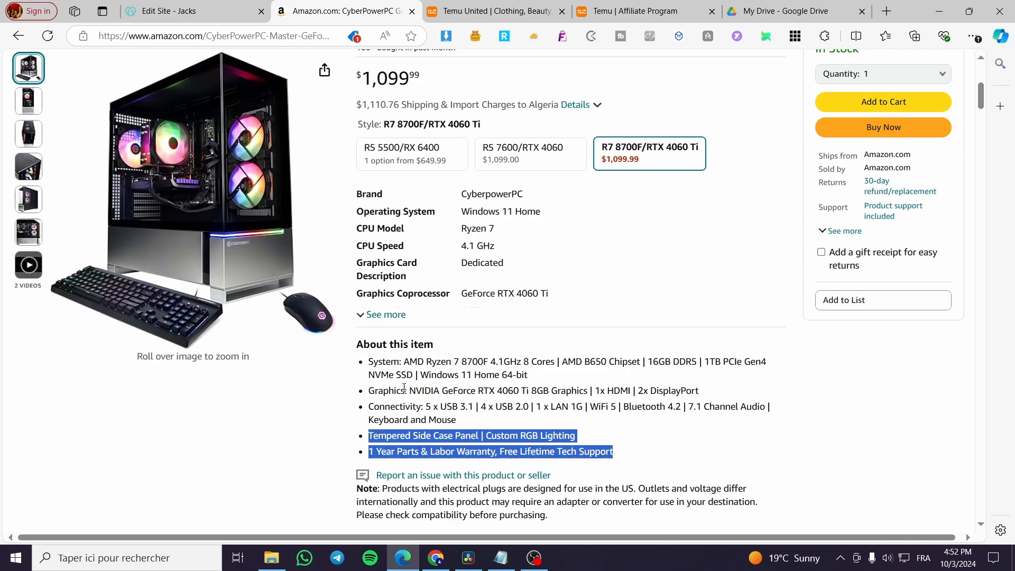
{"action": "left_click", "coordinate": [191, 12]}
{"action": "left_click", "coordinate": [306, 369]}
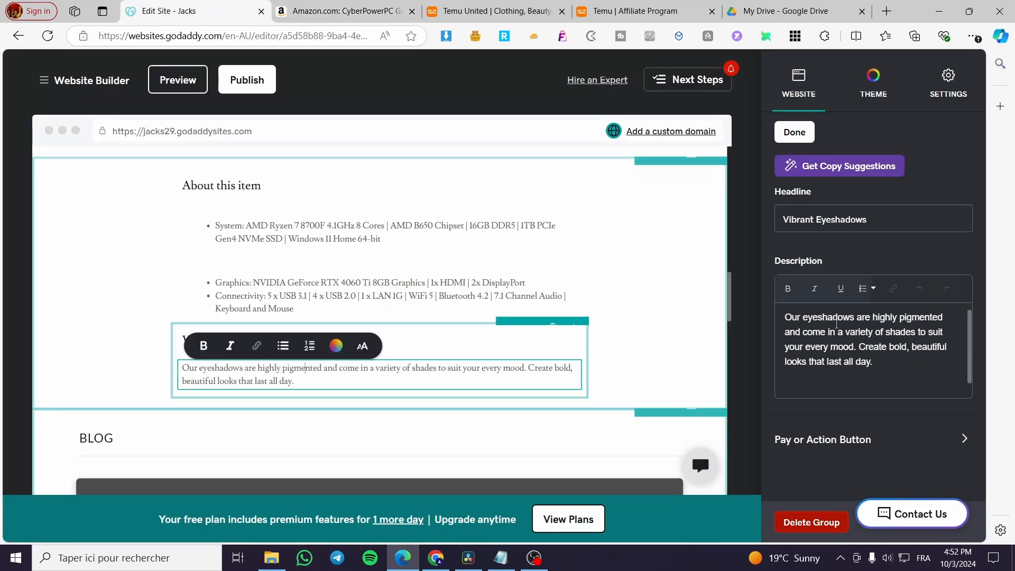
{"action": "triple_click", "coordinate": [836, 324]}
{"action": "key", "text": "ctrl+v"}
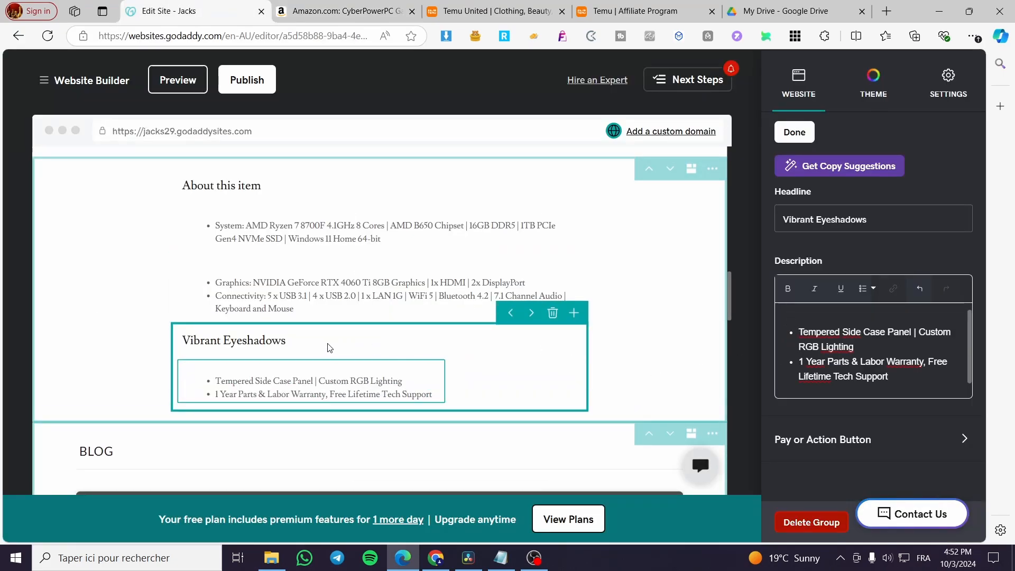
Delete the "Vibrant Eyeshadows" headline from the content section's third group.
{"action": "left_click", "coordinate": [266, 341]}
{"action": "left_click", "coordinate": [803, 220]}
{"action": "key", "text": "BackSpace"}
{"action": "key", "text": "BackSpace"}
{"action": "key", "text": "BackSpace"}
{"action": "key", "text": "BackSpace"}
{"action": "key", "text": "BackSpace"}
{"action": "key", "text": "BackSpace"}
{"action": "key", "text": "BackSpace"}
{"action": "key", "text": "BackSpace"}
{"action": "key", "text": "BackSpace"}
{"action": "key", "text": "BackSpace"}
{"action": "key", "text": "BackSpace"}
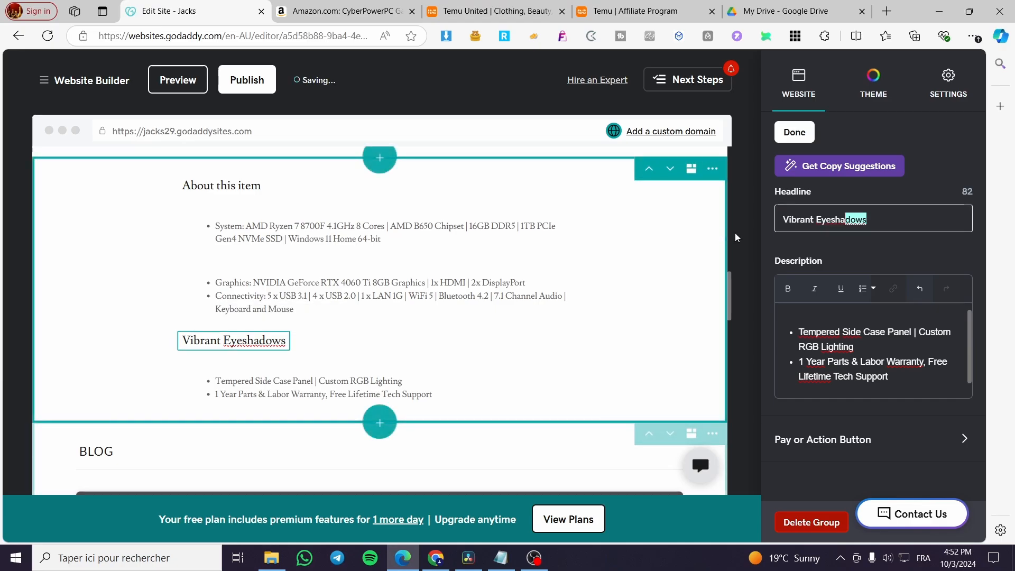
{"action": "key", "text": "BackSpace"}
{"action": "key", "text": "BackSpace"}
{"action": "key", "text": "BackSpace"}
{"action": "key", "text": "BackSpace"}
{"action": "key", "text": "BackSpace"}
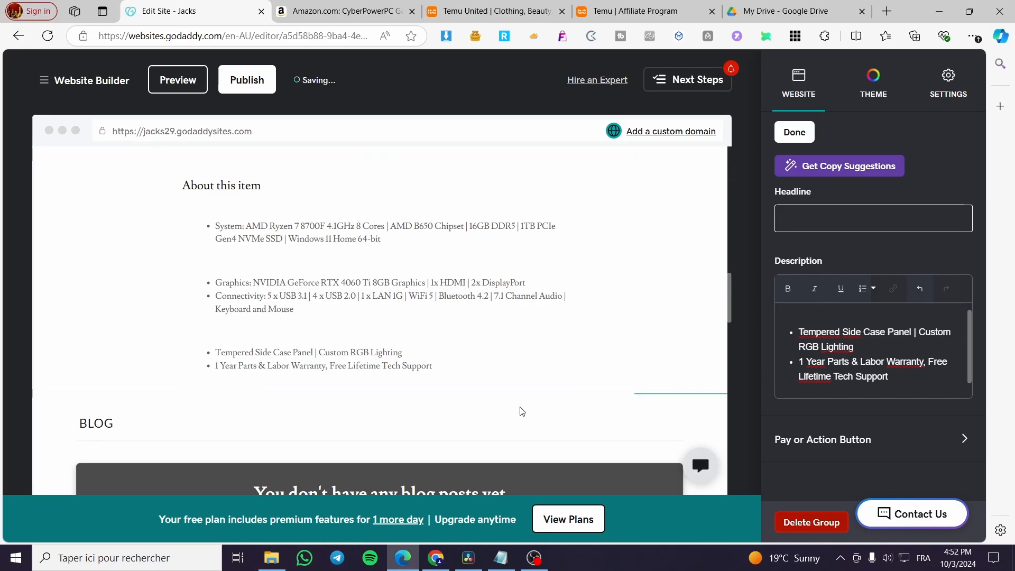
Add a group after the Graphics and Connectivity group and replace its text with the bullet "Price: 1099.99$".
{"action": "scroll", "coordinate": [469, 335], "scroll_direction": "down", "scroll_amount": 1}
{"action": "left_click", "coordinate": [438, 309]}
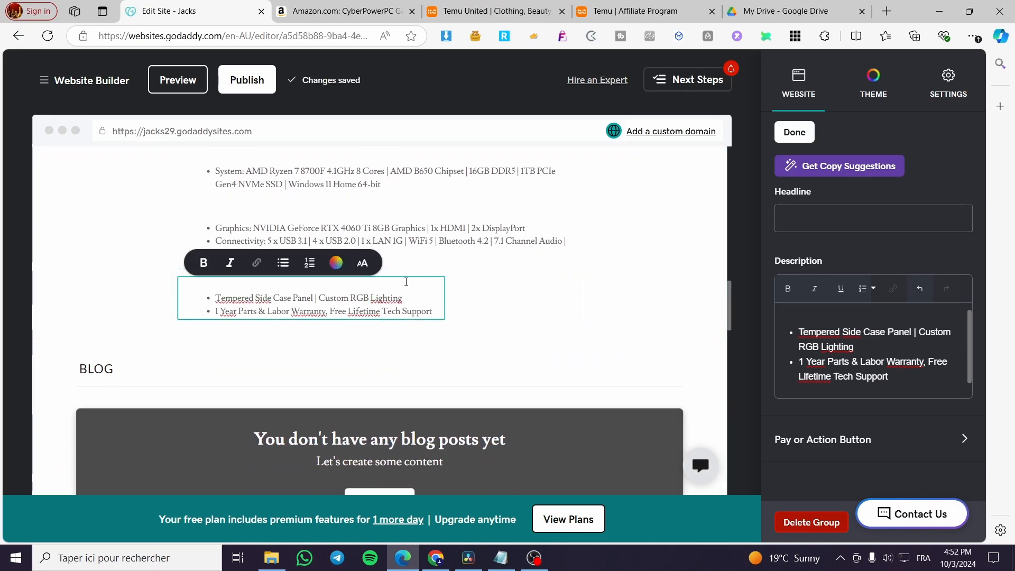
{"action": "left_click", "coordinate": [574, 195]}
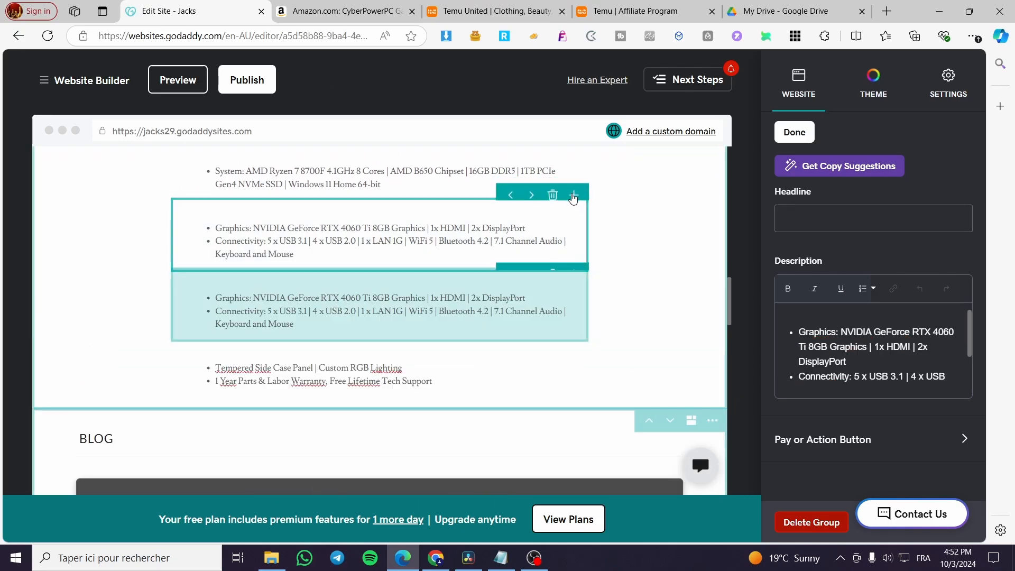
{"action": "left_click", "coordinate": [359, 330]}
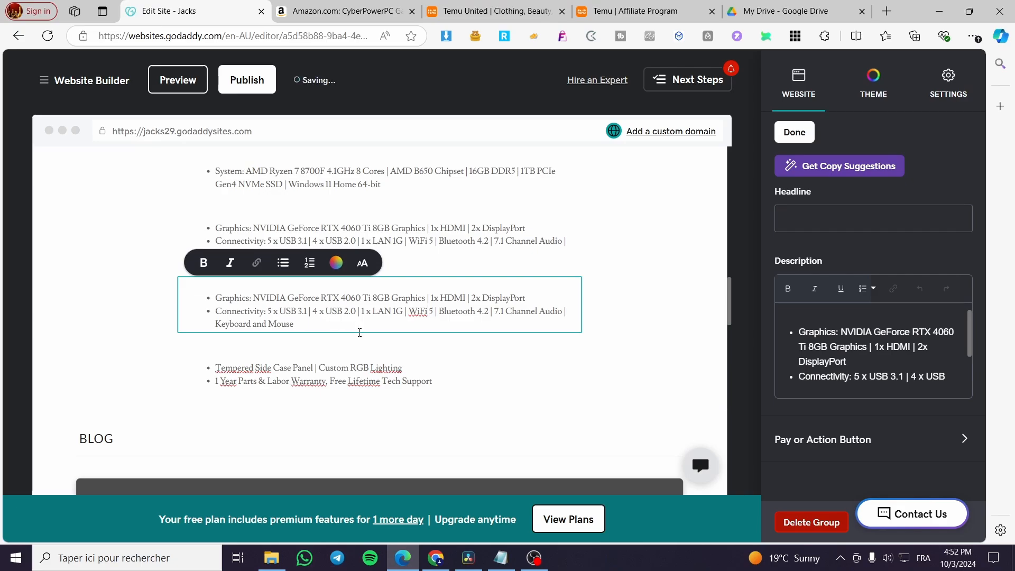
{"action": "left_click_drag", "start_coordinate": [295, 325], "coordinate": [201, 300]}
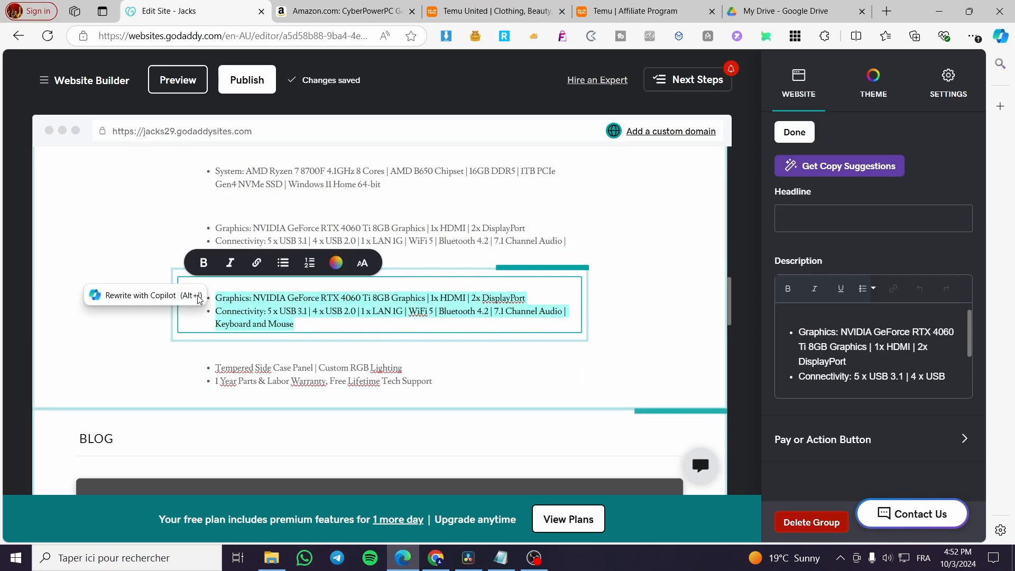
{"action": "key", "text": "BackSpace"}
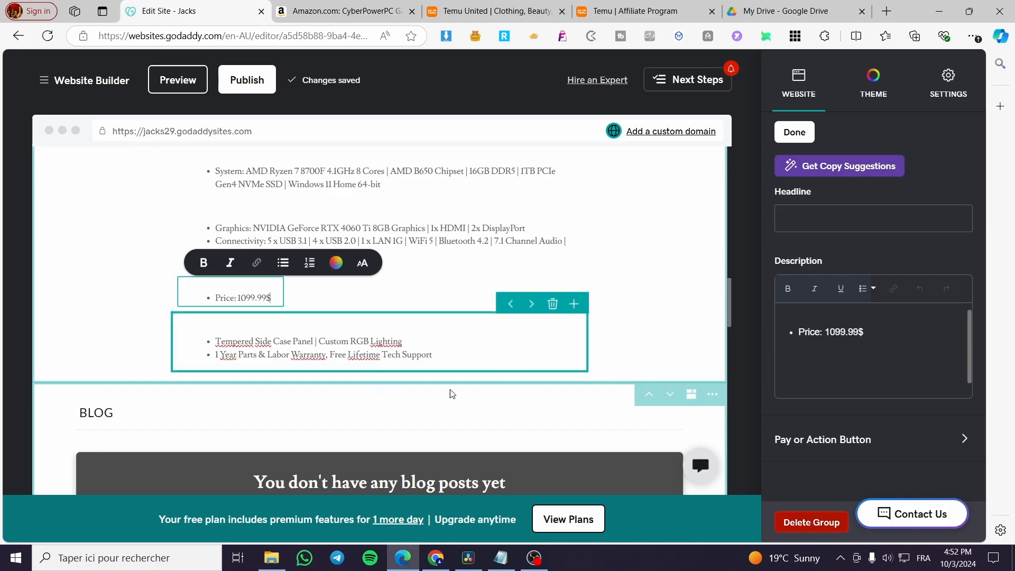
Move the Tempered Side Case Panel group before the price group and finish editing the content section.
{"action": "left_click", "coordinate": [645, 303]}
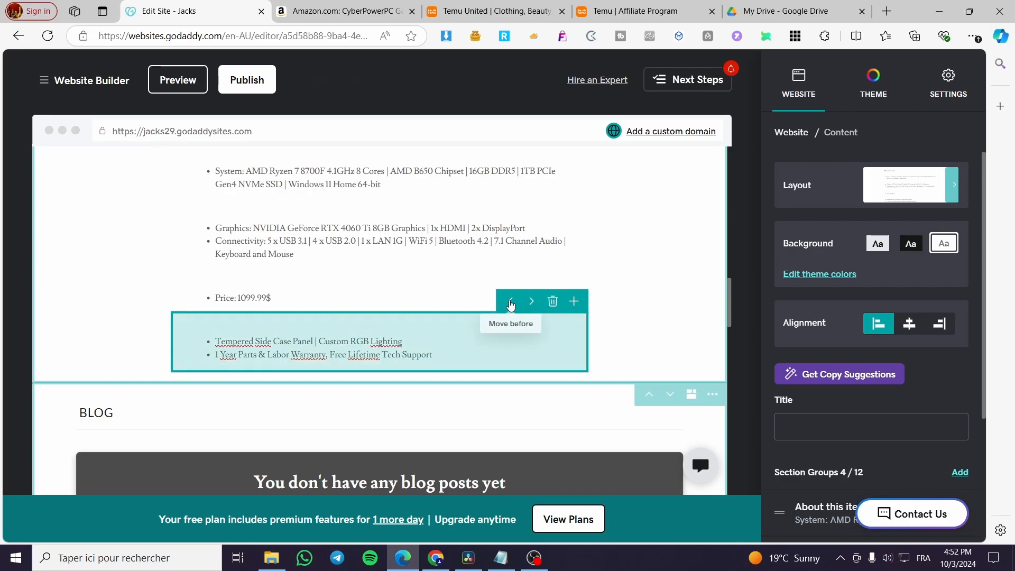
{"action": "left_click", "coordinate": [512, 302]}
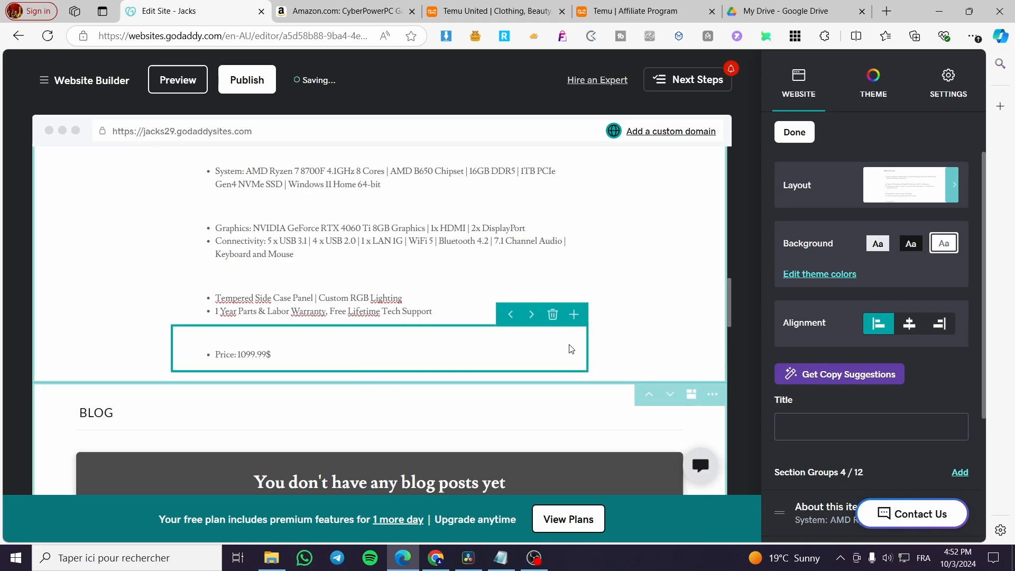
{"action": "scroll", "coordinate": [843, 370], "scroll_direction": "down", "scroll_amount": 3}
{"action": "scroll", "coordinate": [855, 377], "scroll_direction": "up", "scroll_amount": 3}
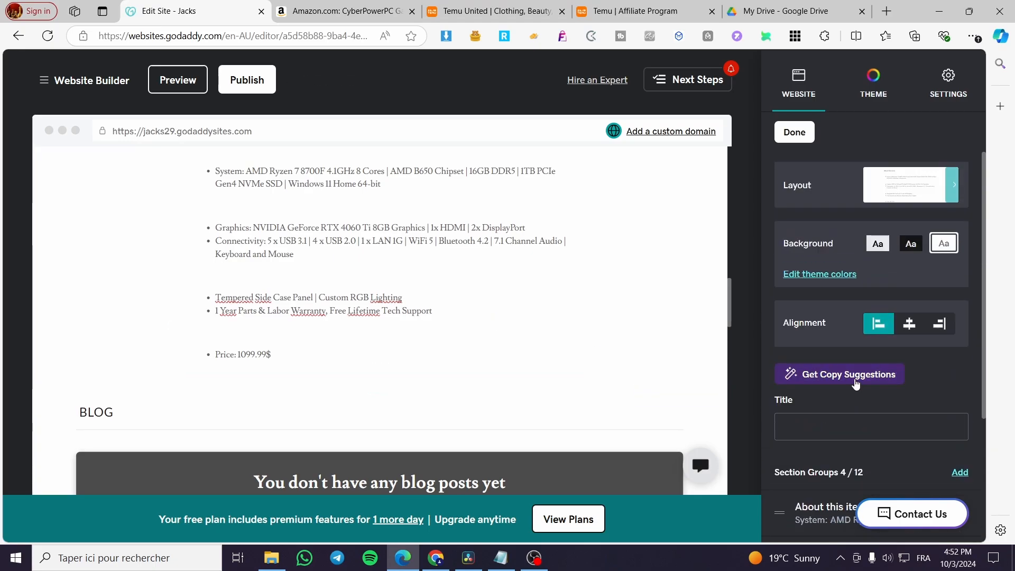
{"action": "left_click", "coordinate": [794, 132]}
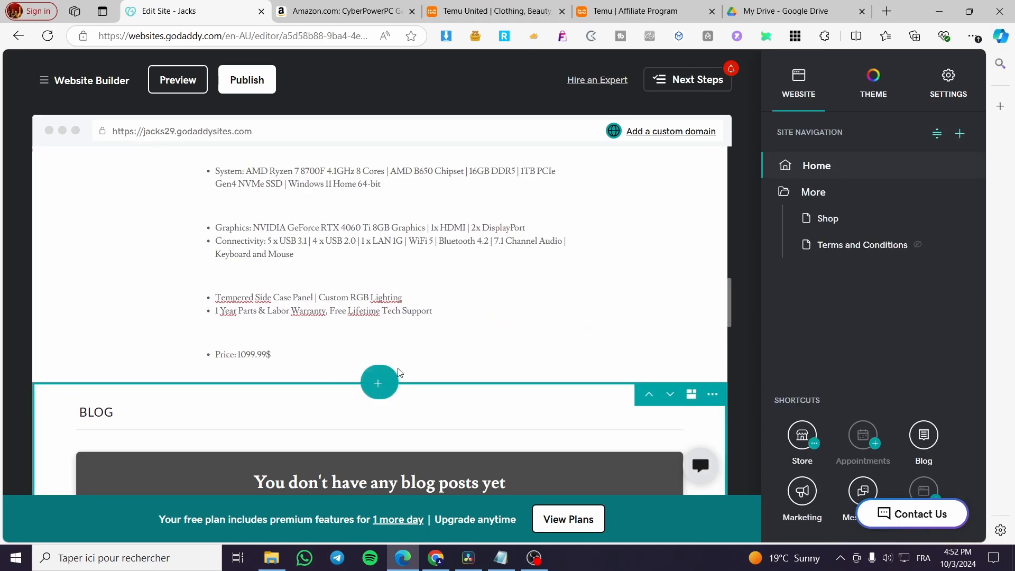
Search the sections for "button" and add a Buttons section between the content section and the Blog section.
{"action": "left_click", "coordinate": [382, 381]}
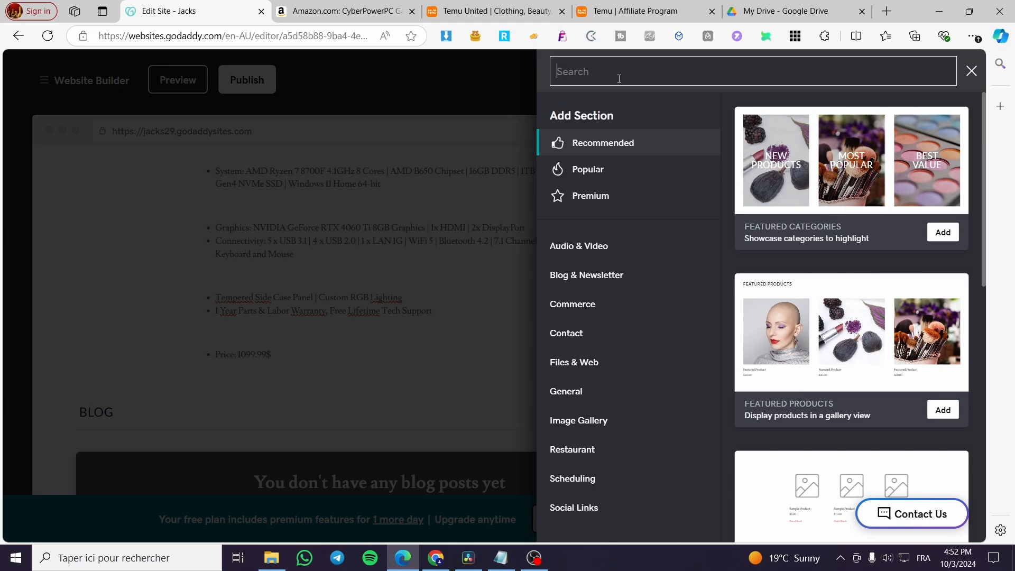
{"action": "type", "text": "button"}
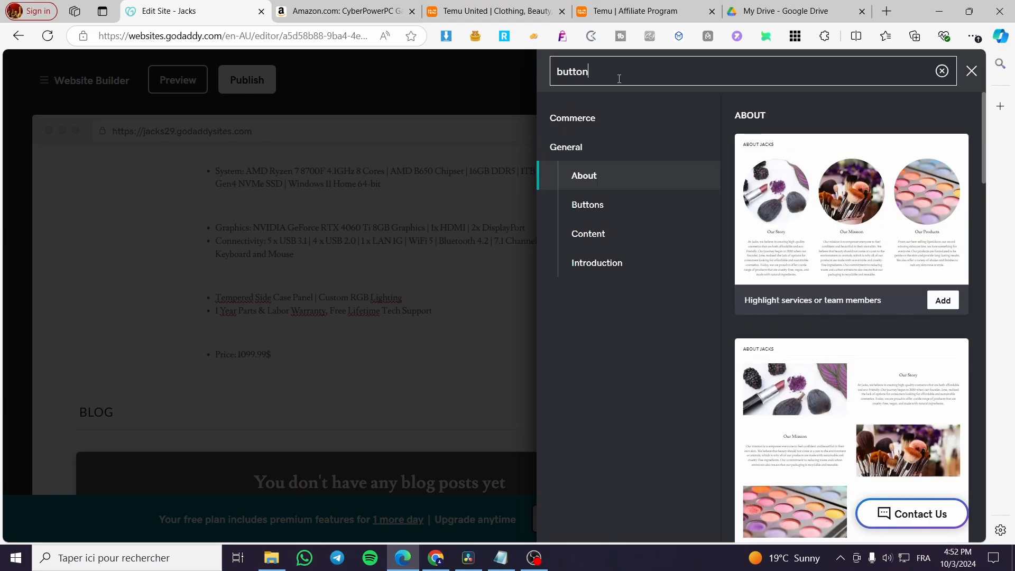
{"action": "left_click", "coordinate": [605, 205]}
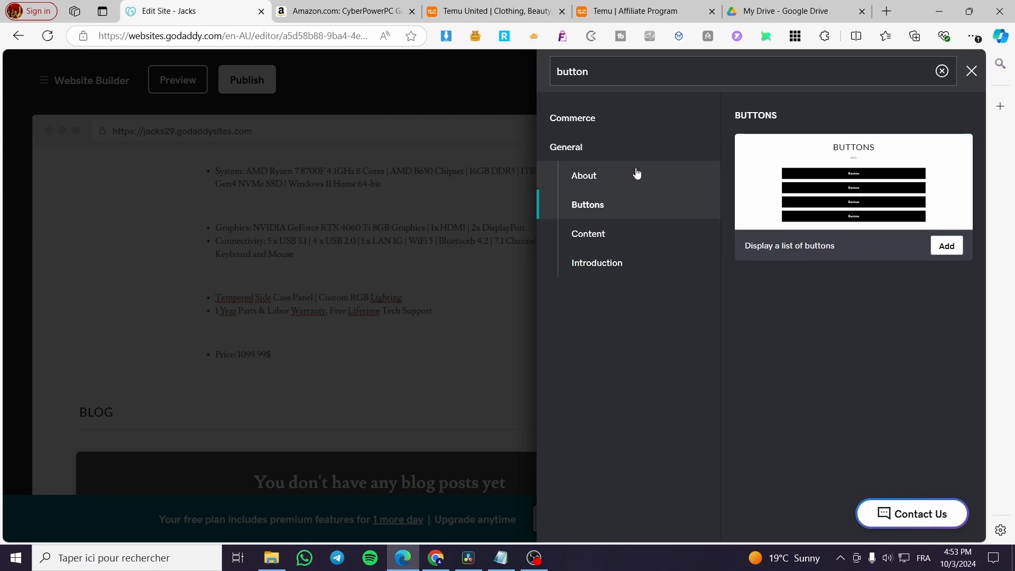
{"action": "left_click", "coordinate": [946, 246]}
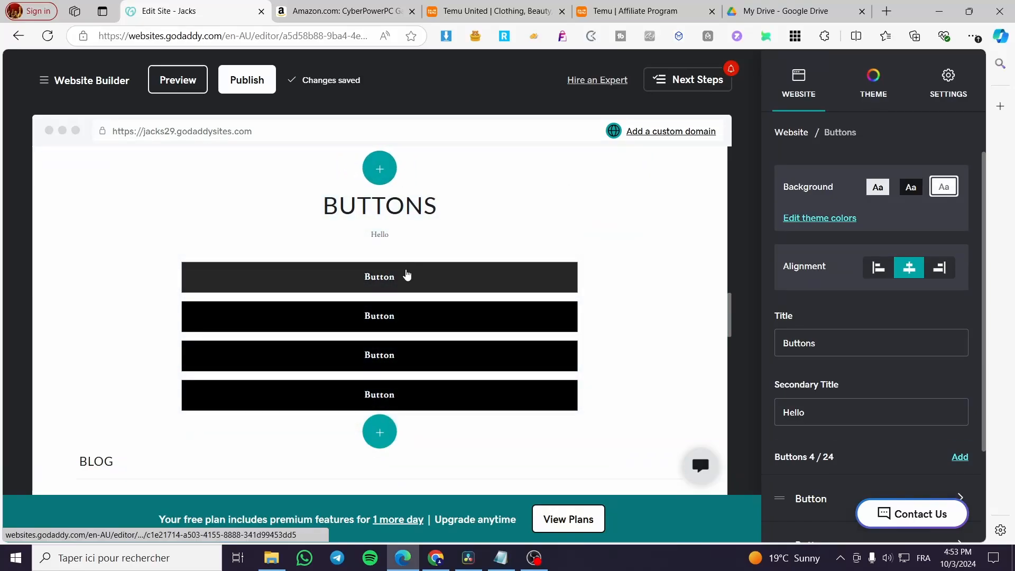
Delete three of the four buttons in the Buttons section.
{"action": "left_click", "coordinate": [425, 316]}
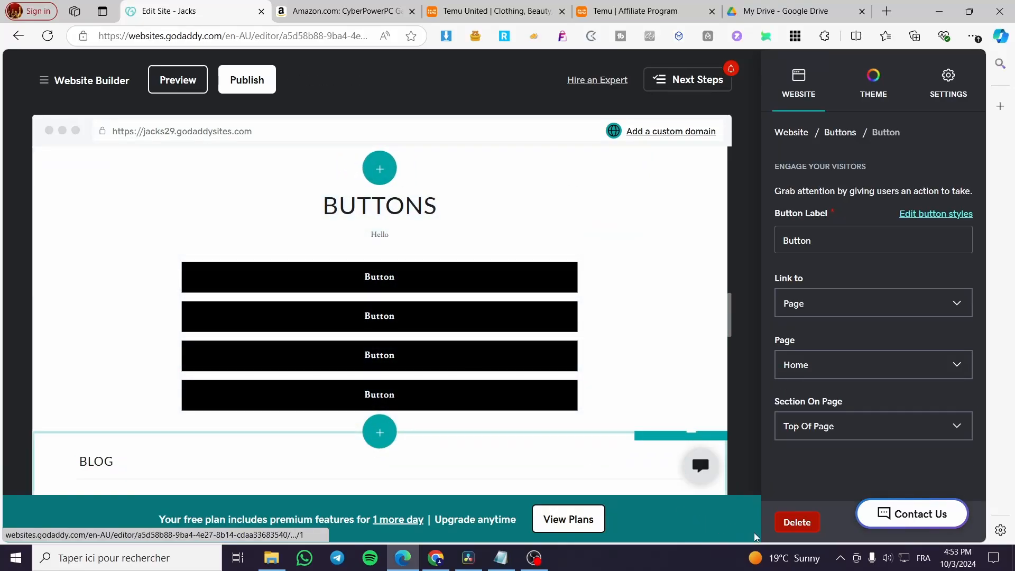
{"action": "left_click", "coordinate": [799, 522]}
{"action": "left_click", "coordinate": [418, 323]}
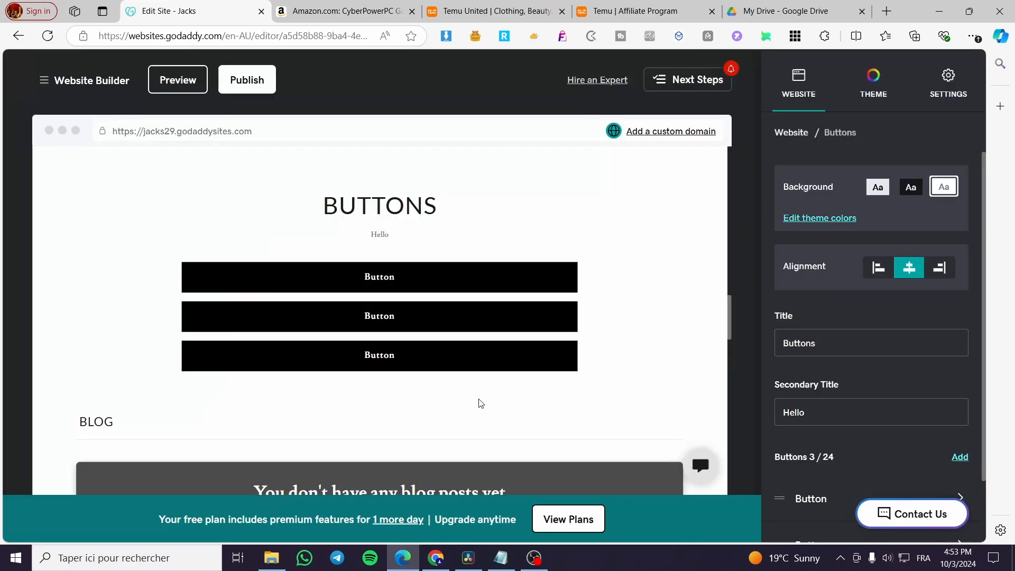
{"action": "left_click", "coordinate": [444, 359]}
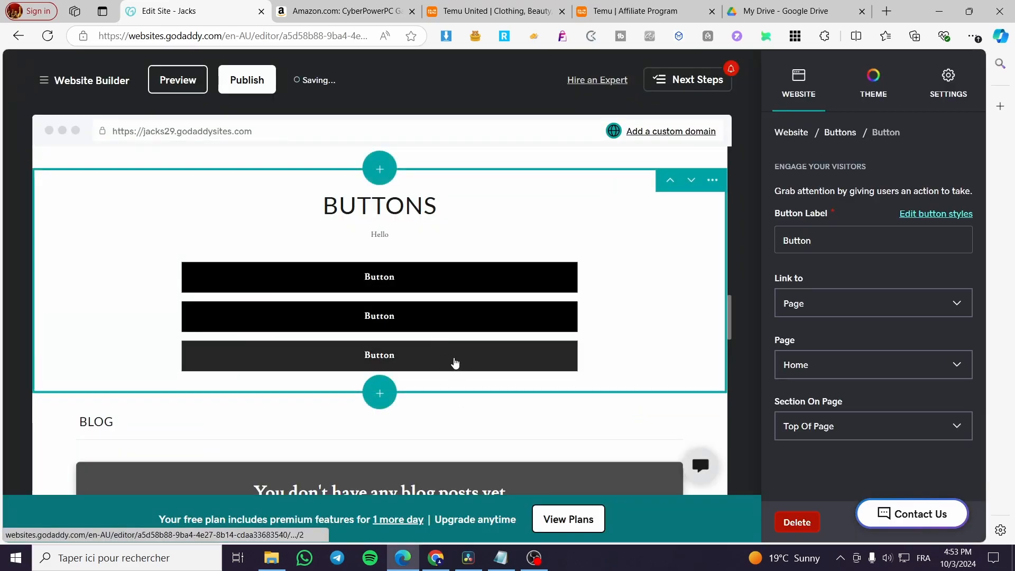
{"action": "left_click", "coordinate": [799, 520]}
{"action": "left_click", "coordinate": [415, 321]}
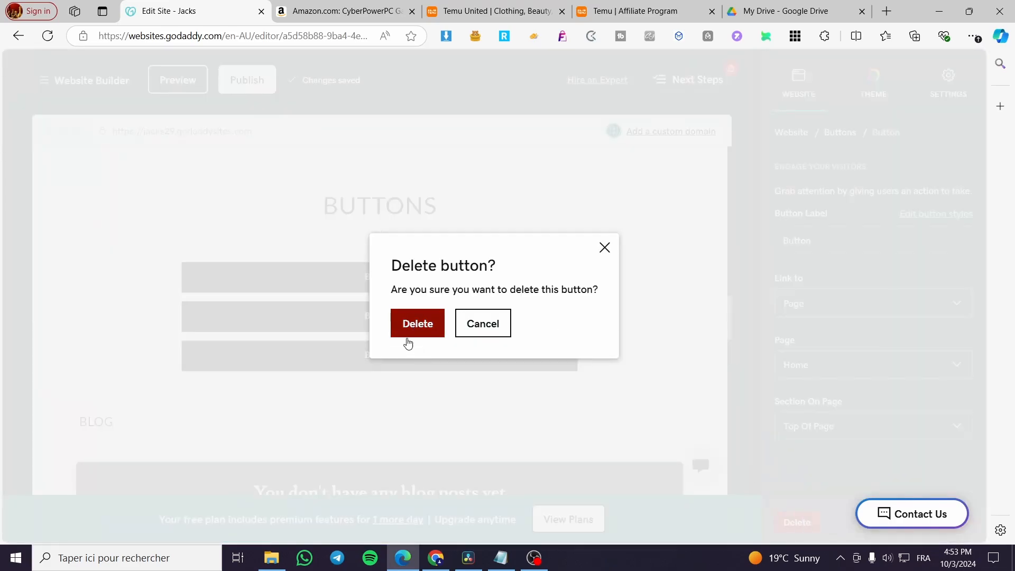
{"action": "left_click", "coordinate": [823, 517]}
{"action": "left_click", "coordinate": [806, 521]}
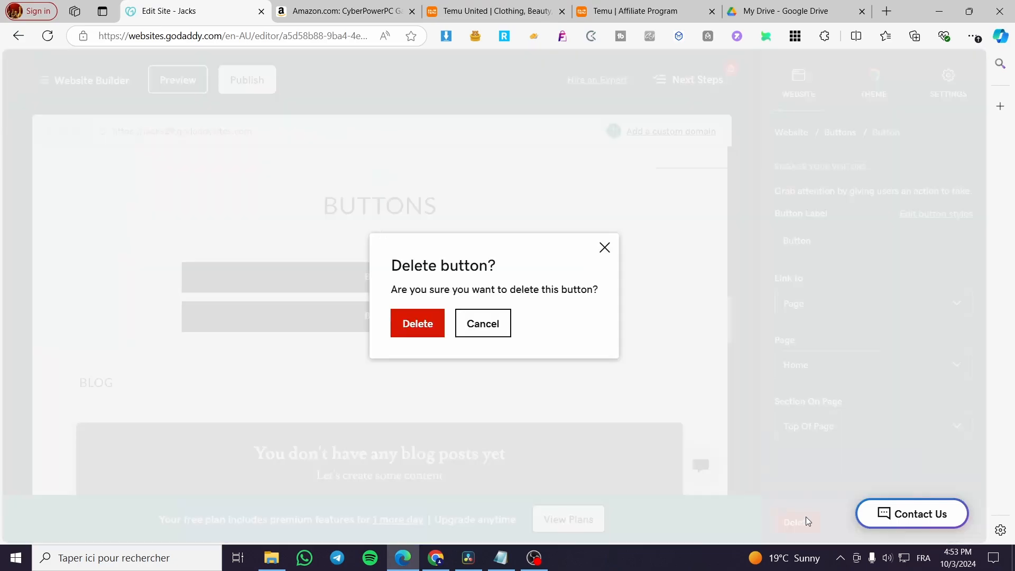
{"action": "left_click", "coordinate": [425, 326]}
Clear the "Buttons" title and the "Hello" secondary title of the Buttons section.
{"action": "left_click", "coordinate": [402, 209]}
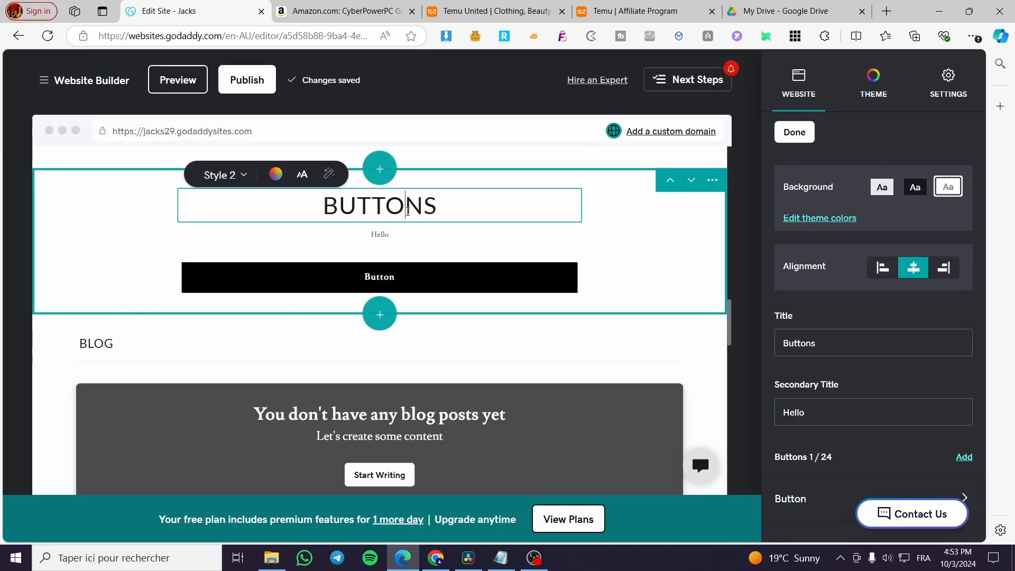
{"action": "left_click_drag", "start_coordinate": [437, 208], "coordinate": [226, 210]}
{"action": "key", "text": "BackSpace"}
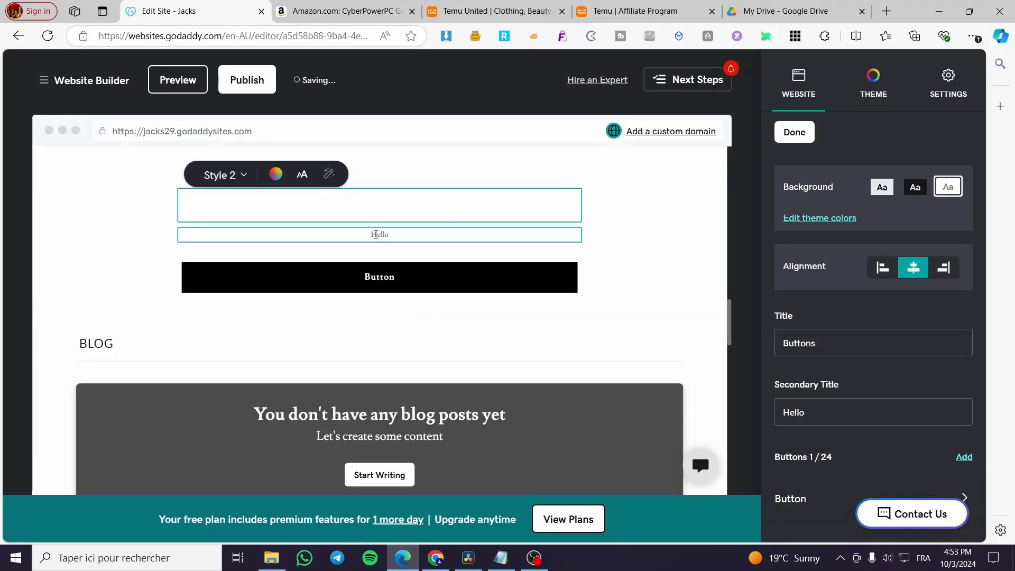
{"action": "left_click", "coordinate": [412, 234]}
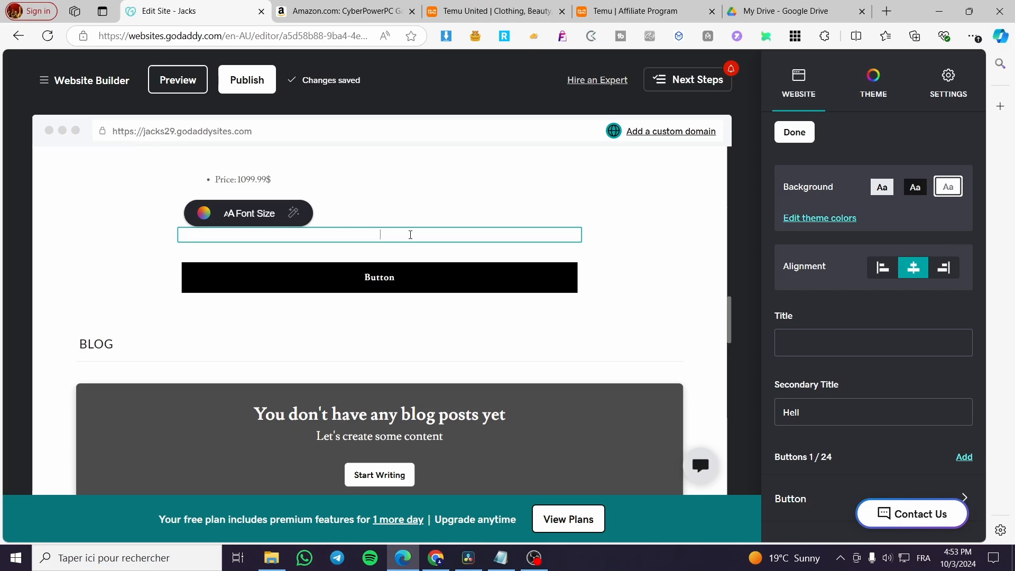
{"action": "left_click", "coordinate": [400, 194]}
{"action": "scroll", "coordinate": [396, 272], "scroll_direction": "up", "scroll_amount": 5}
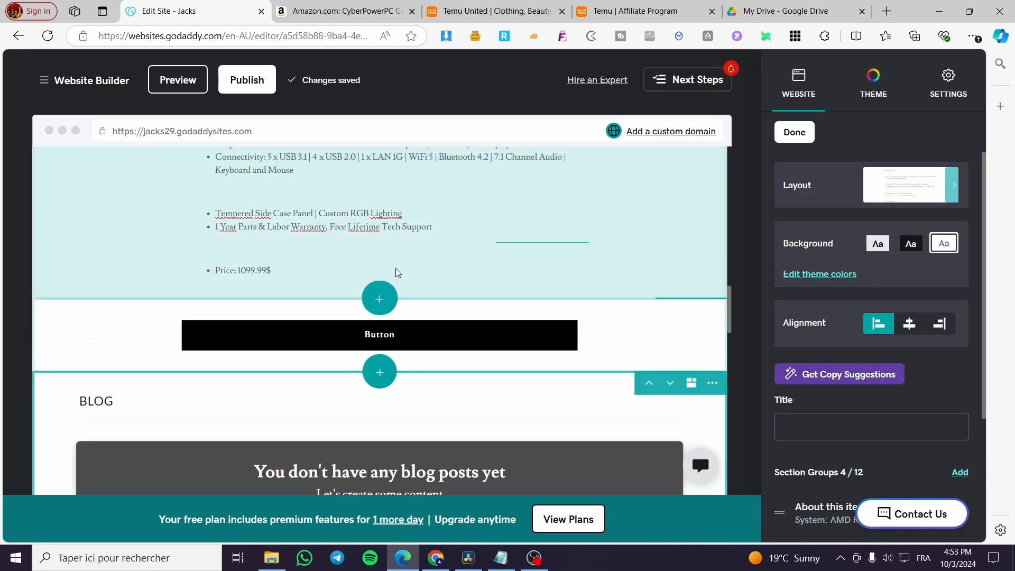
{"action": "scroll", "coordinate": [406, 460], "scroll_direction": "down", "scroll_amount": 1}
Label the remaining button "Buy Now" and set it to link to a Website URL.
{"action": "left_click", "coordinate": [408, 448]}
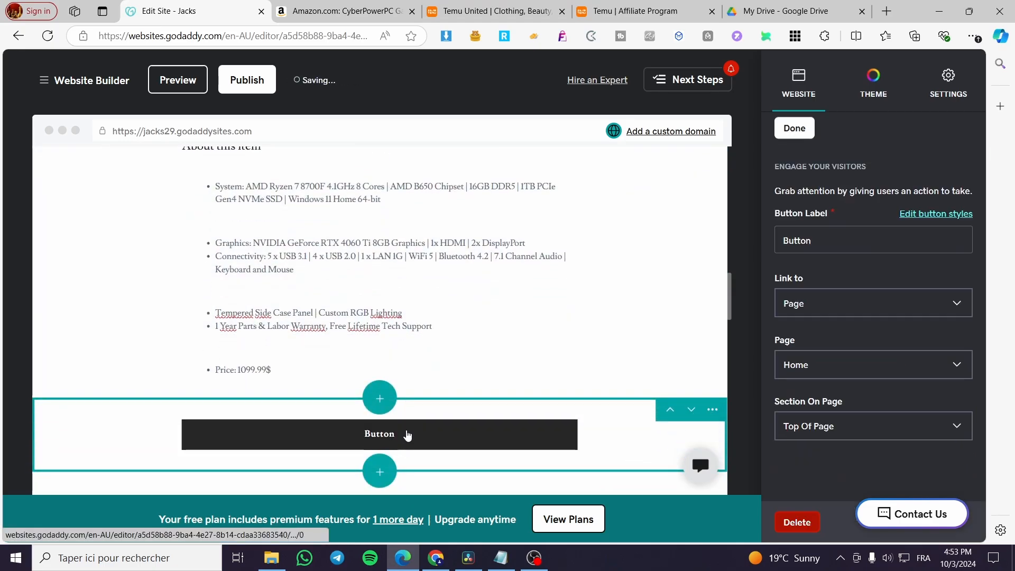
{"action": "scroll", "coordinate": [409, 371], "scroll_direction": "down", "scroll_amount": 4}
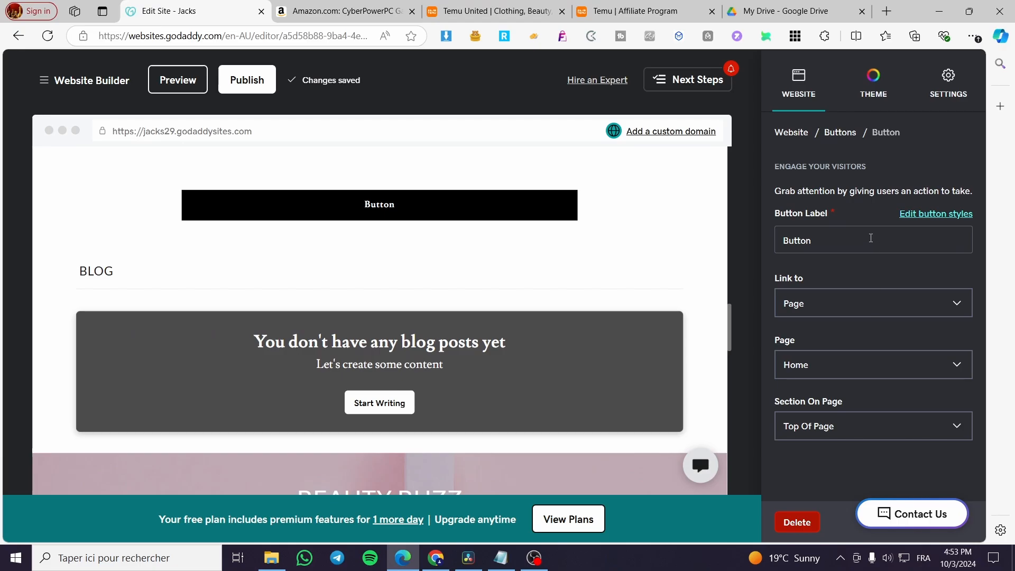
{"action": "left_click_drag", "start_coordinate": [866, 238], "coordinate": [711, 238]}
{"action": "left_click", "coordinate": [826, 239]}
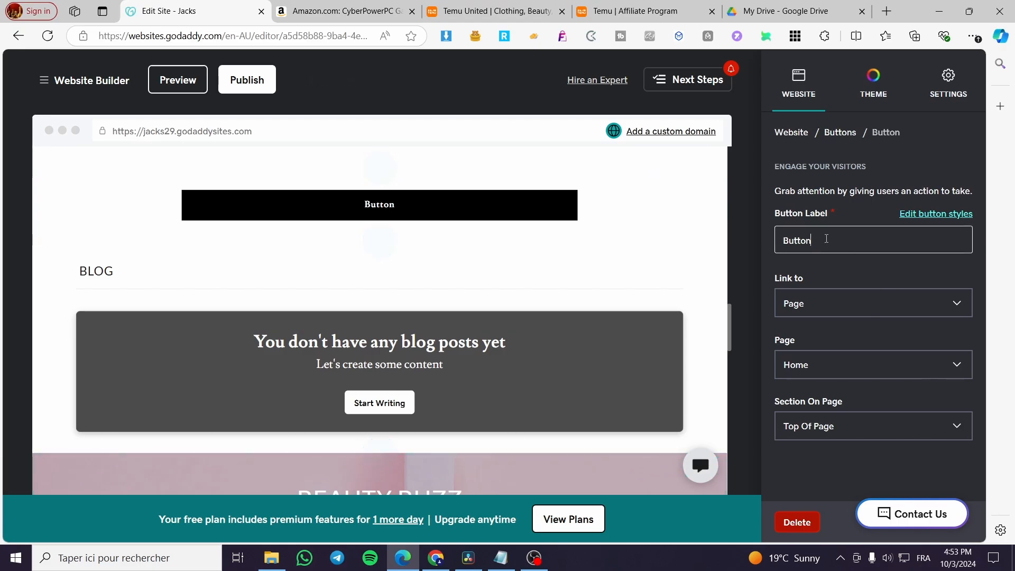
{"action": "type", "text": "Buy "}
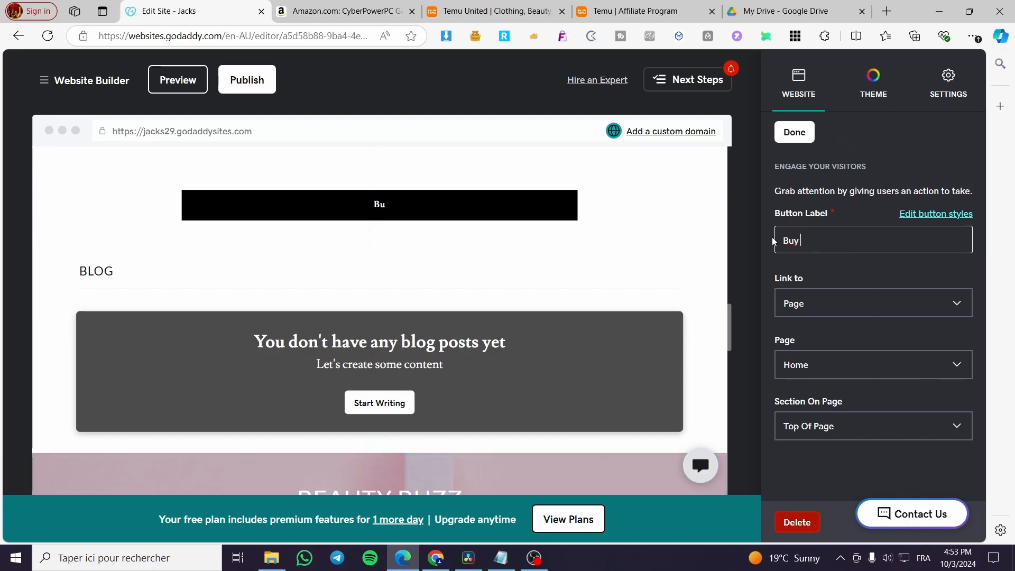
{"action": "type", "text": "Now"}
{"action": "left_click", "coordinate": [875, 304]}
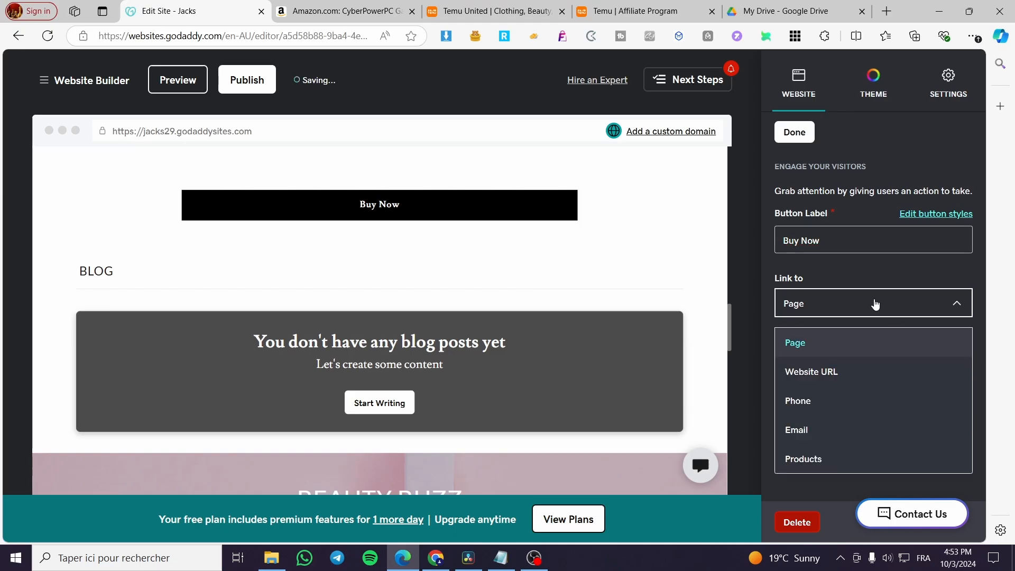
{"action": "left_click", "coordinate": [841, 373]}
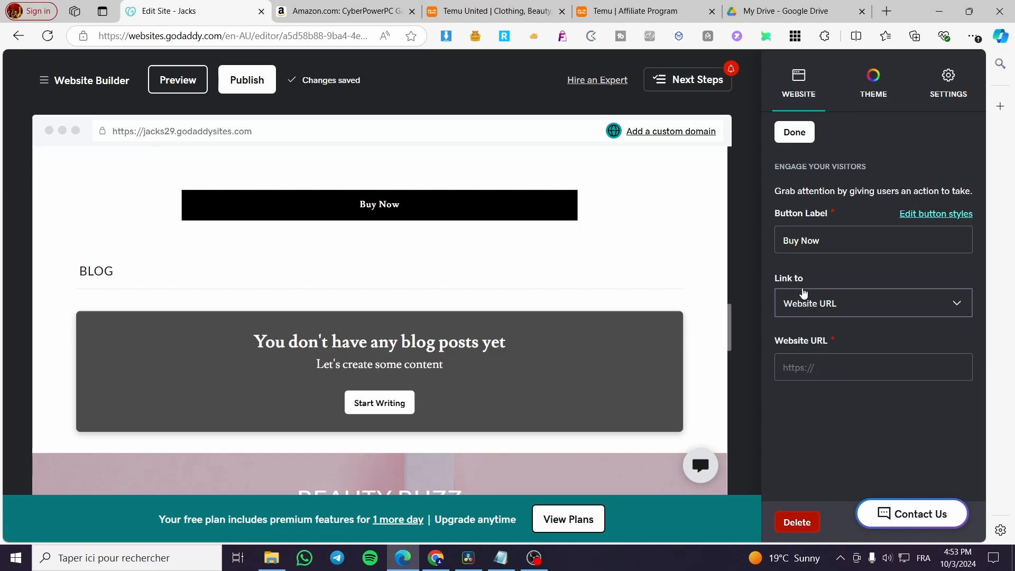
{"action": "left_click", "coordinate": [843, 371]}
{"action": "left_click", "coordinate": [325, 7]}
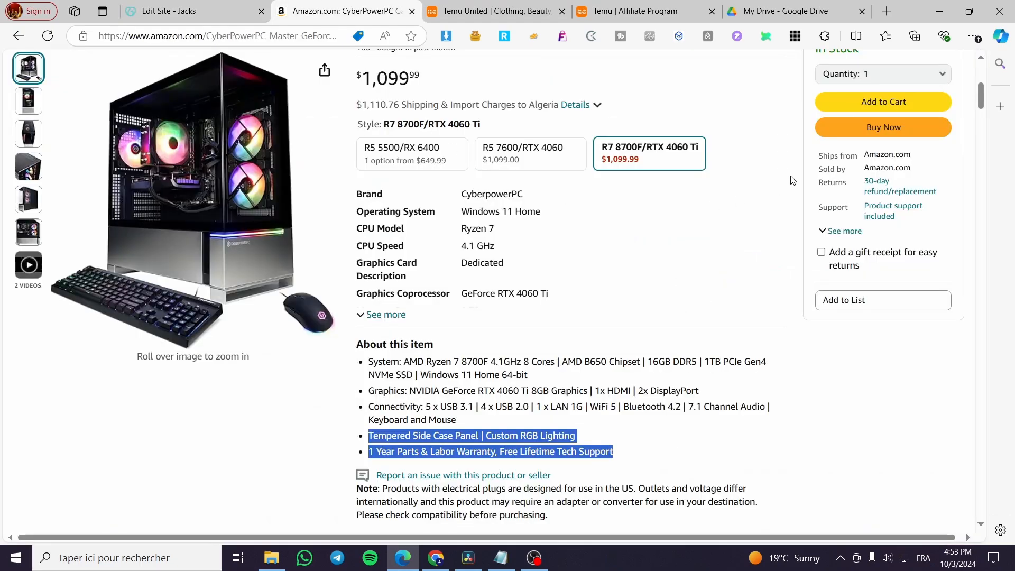
{"action": "scroll", "coordinate": [540, 309], "scroll_direction": "up", "scroll_amount": 6}
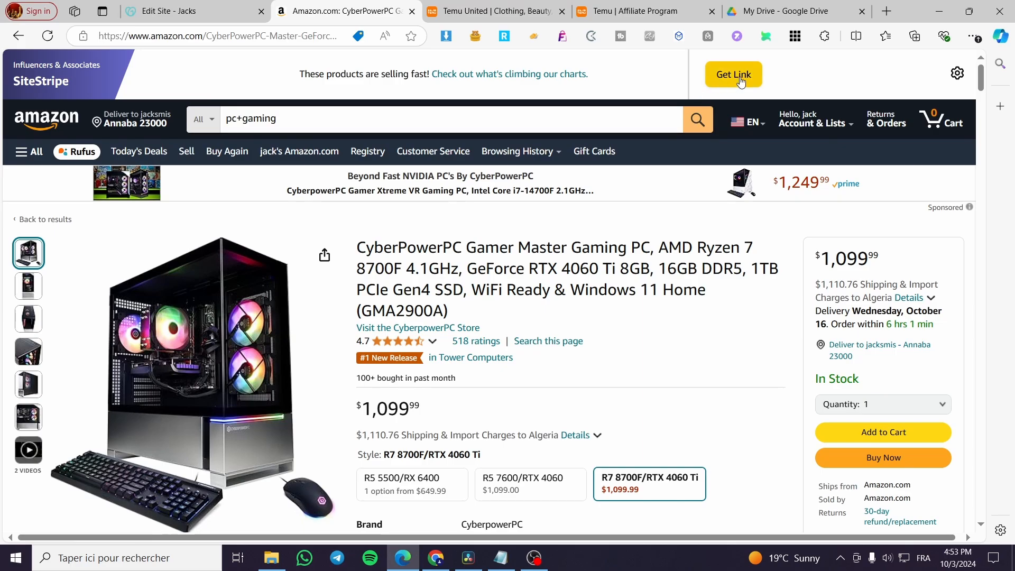
{"action": "left_click", "coordinate": [739, 78]}
{"action": "right_click", "coordinate": [730, 193]}
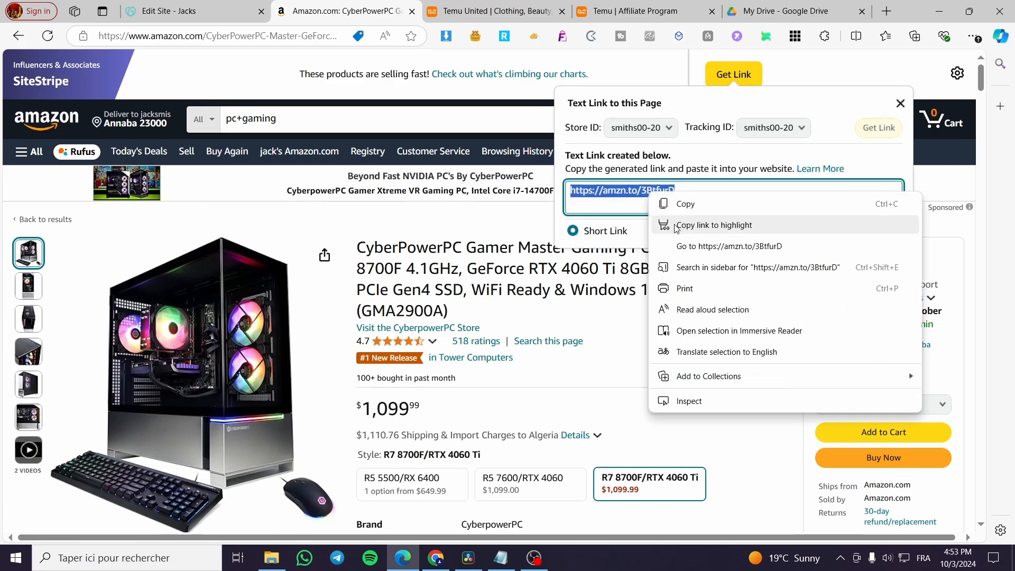
{"action": "left_click", "coordinate": [751, 201]}
{"action": "left_click", "coordinate": [174, 10]}
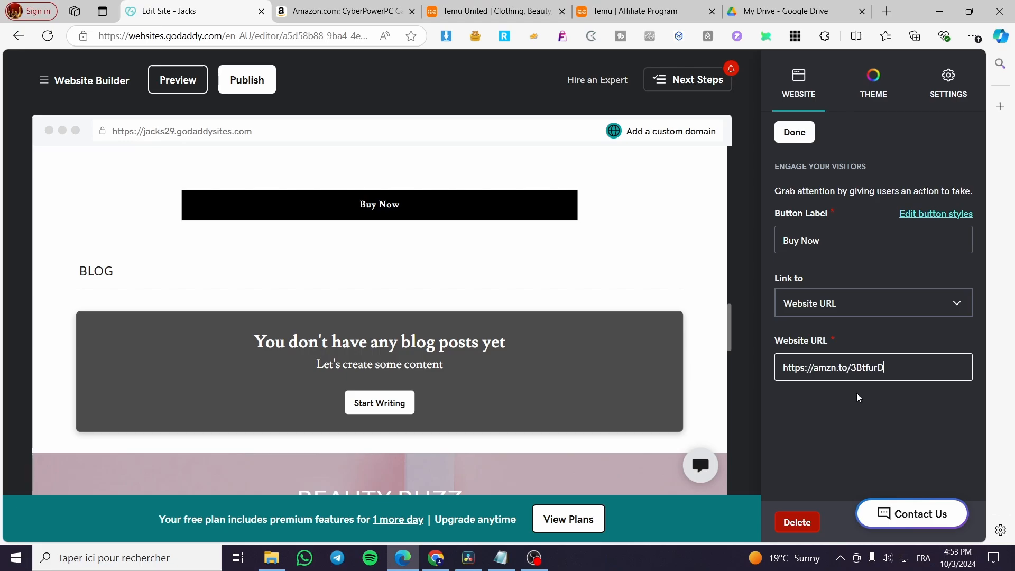
{"action": "left_click", "coordinate": [854, 433]}
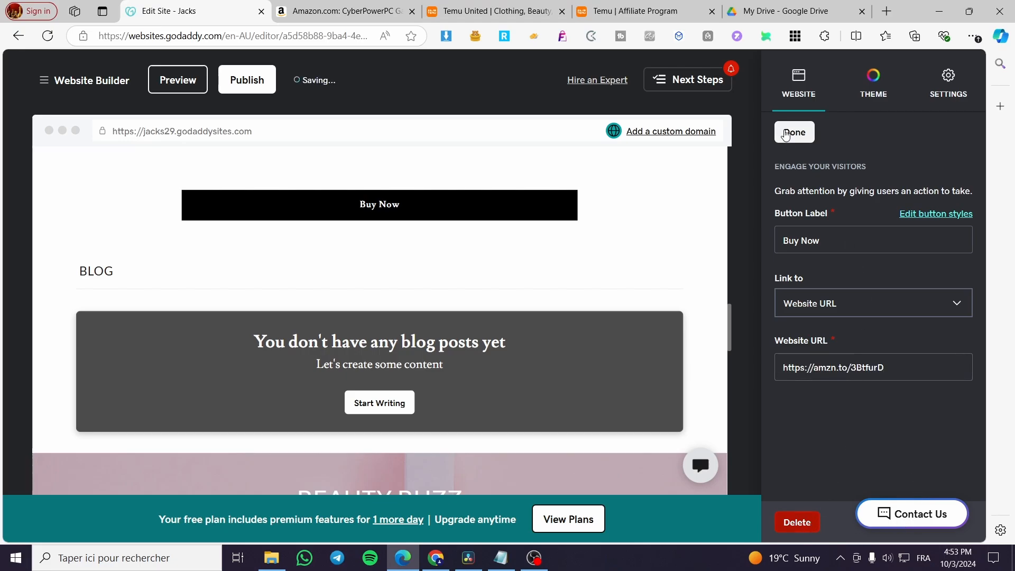
{"action": "scroll", "coordinate": [476, 373], "scroll_direction": "up", "scroll_amount": 10}
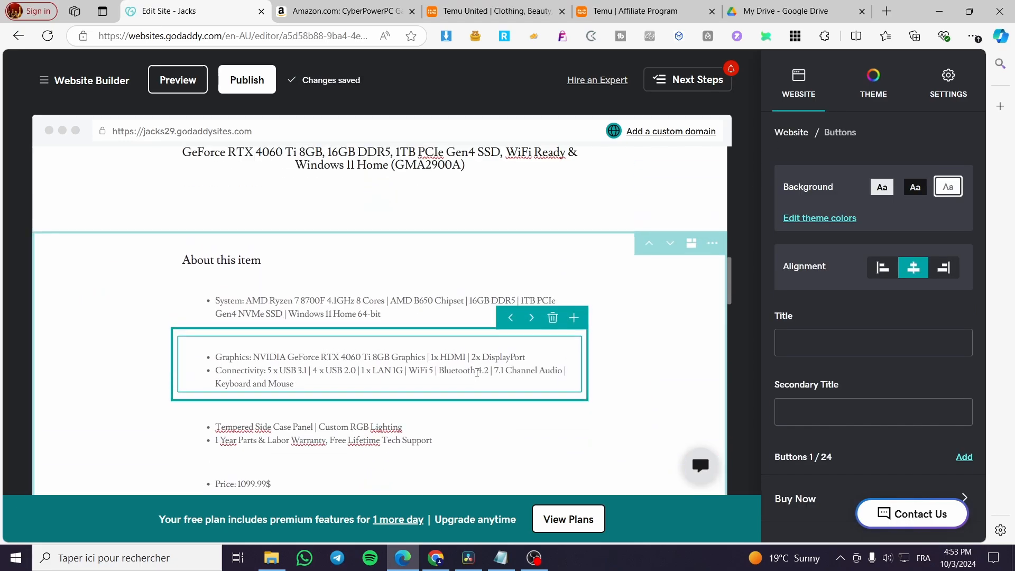
{"action": "scroll", "coordinate": [485, 374], "scroll_direction": "up", "scroll_amount": 10}
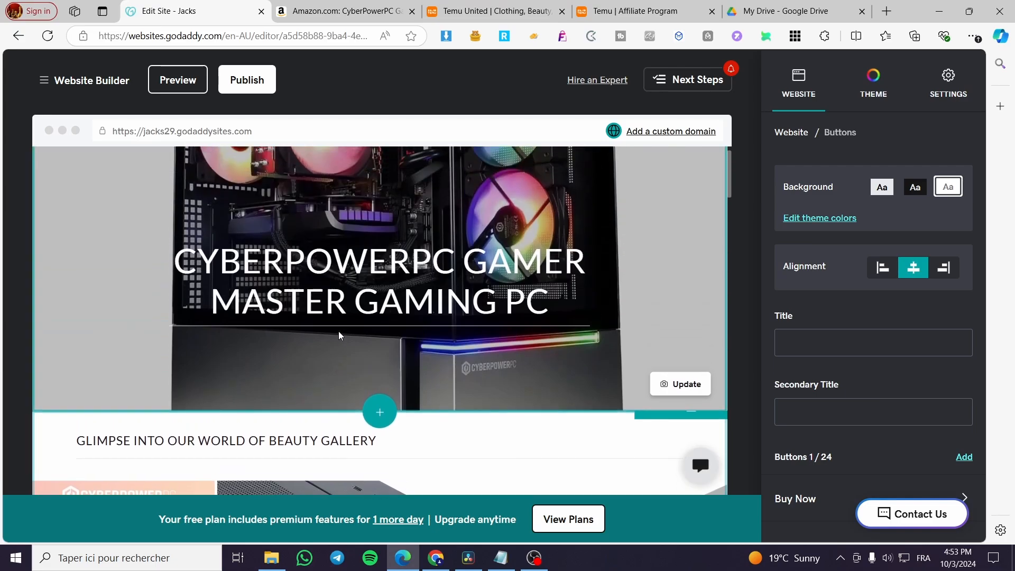
{"action": "scroll", "coordinate": [418, 254], "scroll_direction": "down", "scroll_amount": 15}
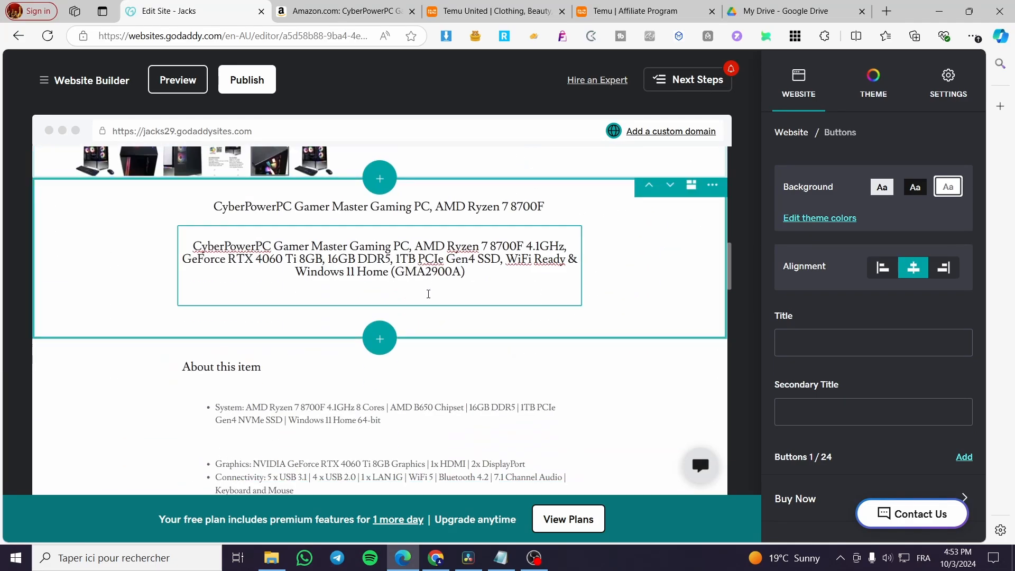
{"action": "scroll", "coordinate": [517, 315], "scroll_direction": "up", "scroll_amount": 10}
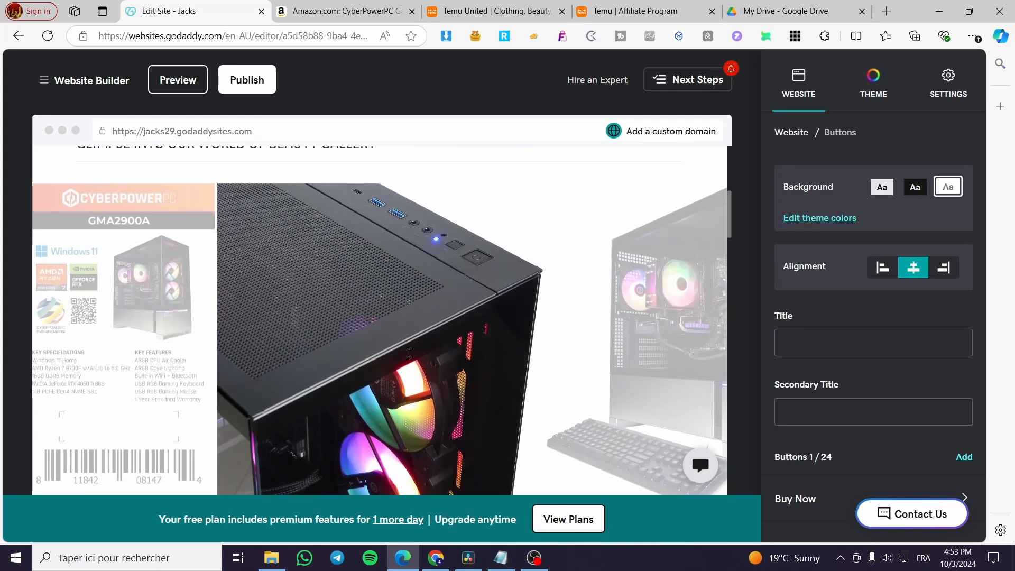